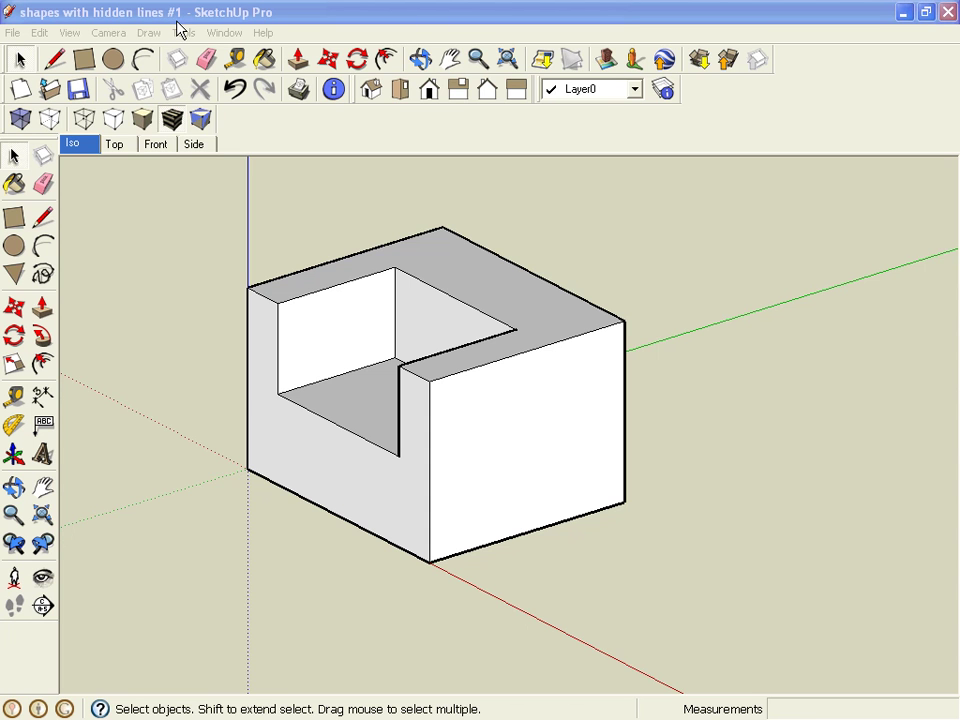
Review the notched block model through its Iso, Top, Front and Side scenes and return to the Iso scene.
{"action": "middle_click_drag", "start_coordinate": [242, 388], "coordinate": [370, 370]}
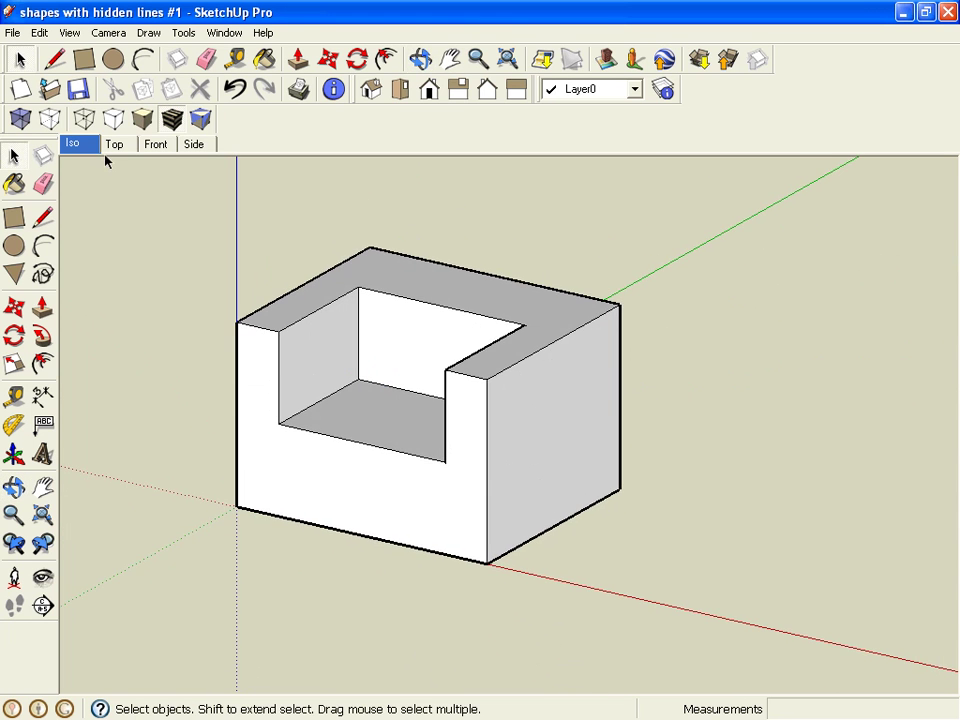
{"action": "left_click", "coordinate": [75, 146]}
{"action": "left_click", "coordinate": [124, 150]}
{"action": "left_click", "coordinate": [165, 147]}
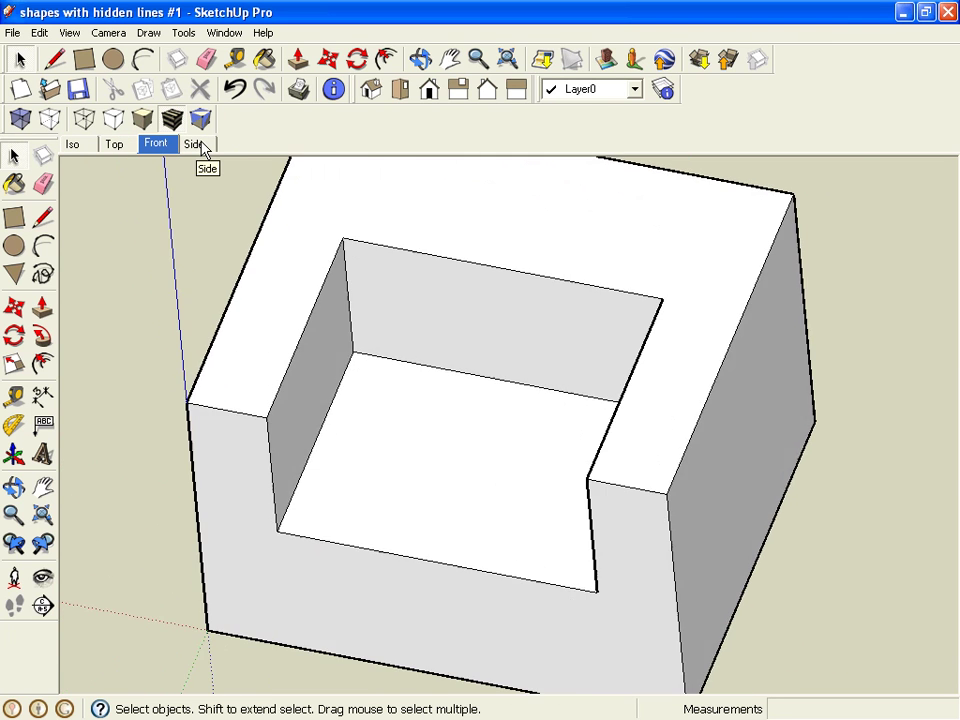
{"action": "left_click", "coordinate": [198, 145]}
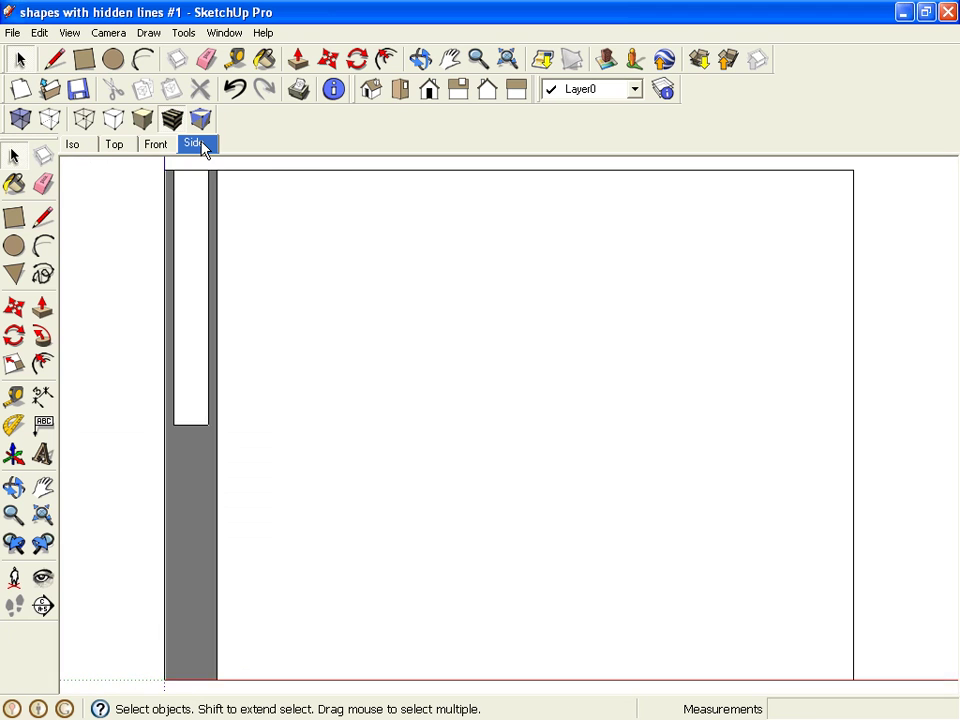
{"action": "scroll", "coordinate": [210, 408], "scroll_direction": "down", "scroll_amount": 5}
{"action": "middle_click_drag", "start_coordinate": [210, 408], "coordinate": [455, 490]}
{"action": "left_click", "coordinate": [90, 146]}
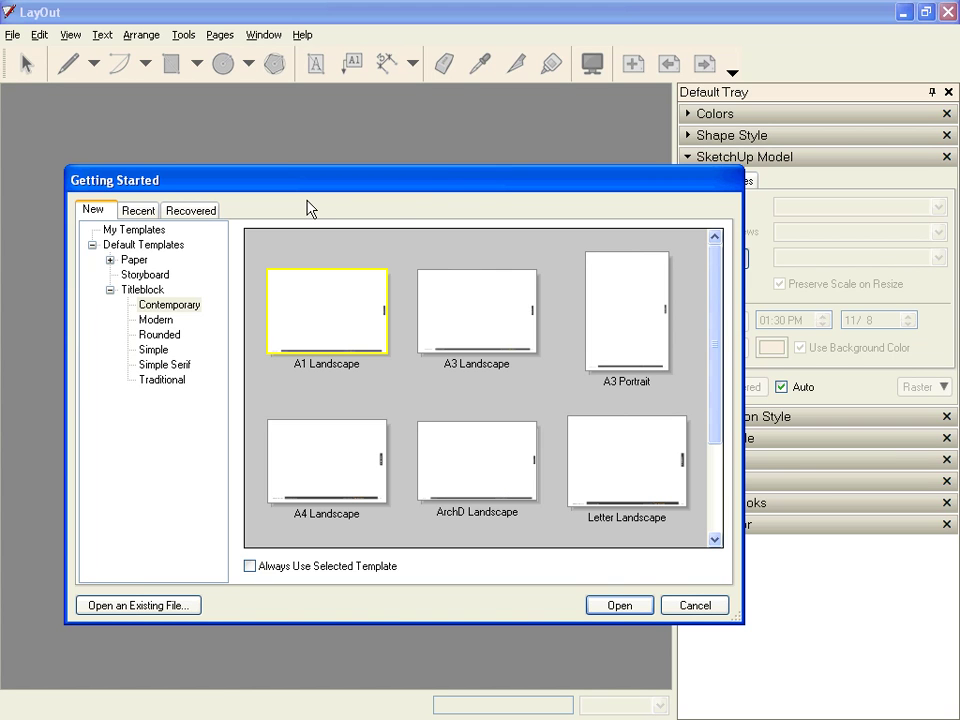
In LayOut, browse the default titleblock template styles, including Modern and Traditional.
{"action": "left_click", "coordinate": [110, 290]}
{"action": "left_click", "coordinate": [144, 290]}
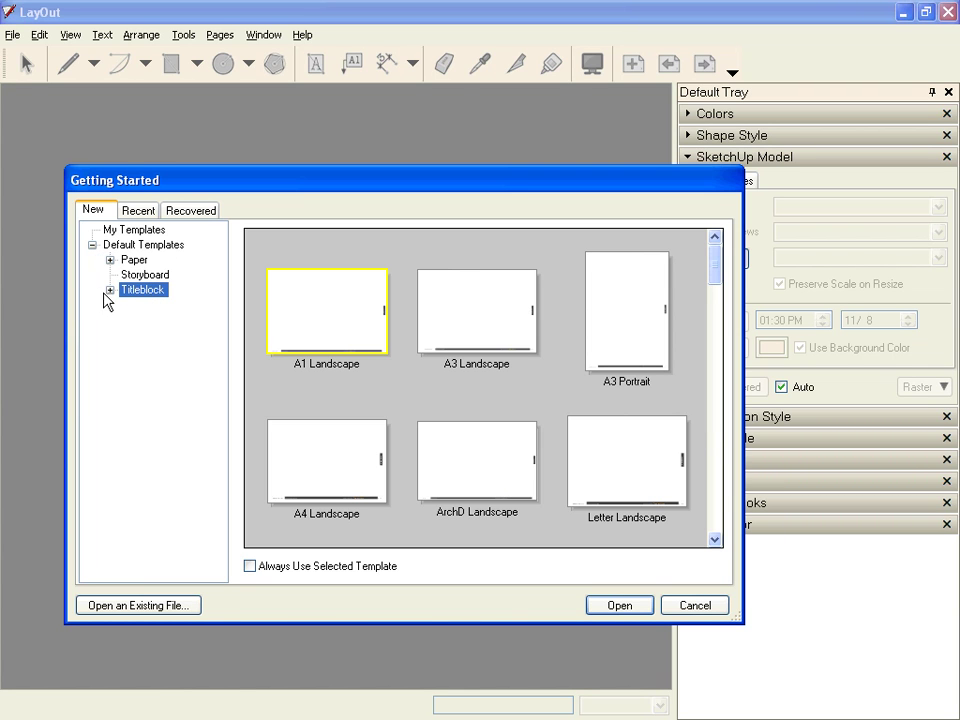
{"action": "left_click", "coordinate": [110, 290]}
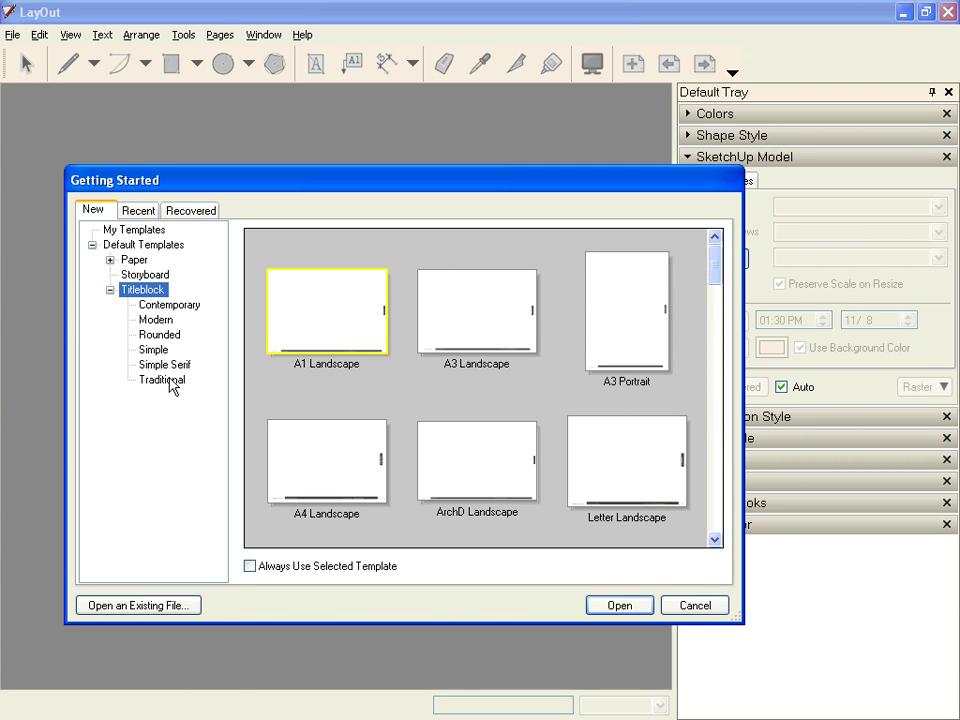
{"action": "key", "text": "Down"}
{"action": "key", "text": "Down"}
{"action": "key", "text": "Down"}
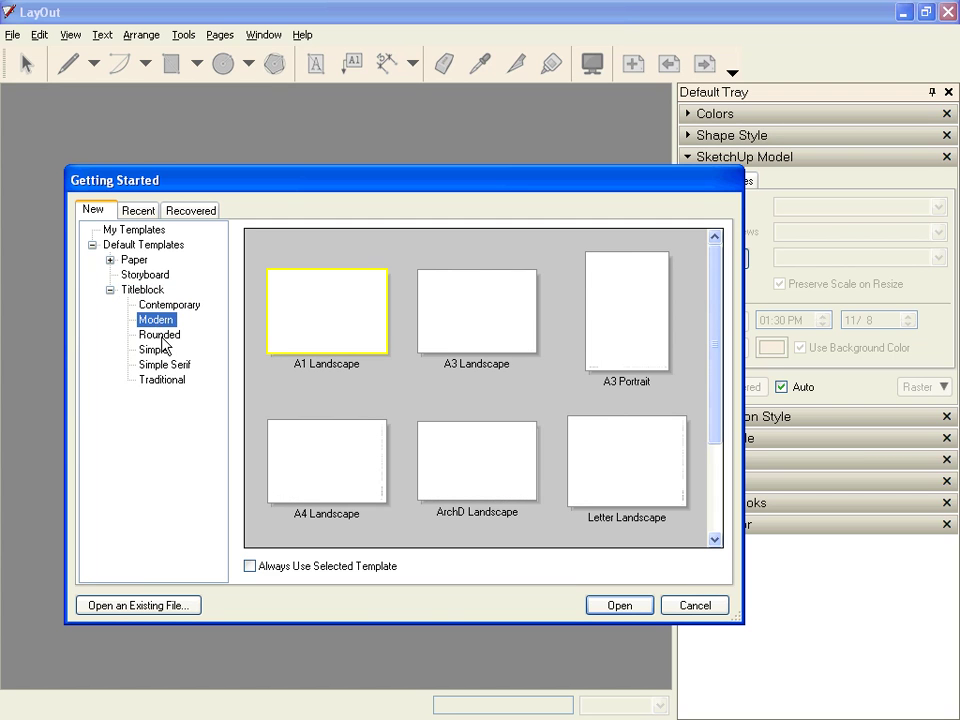
{"action": "left_click", "coordinate": [158, 351]}
{"action": "left_click", "coordinate": [163, 366]}
{"action": "left_click", "coordinate": [163, 381]}
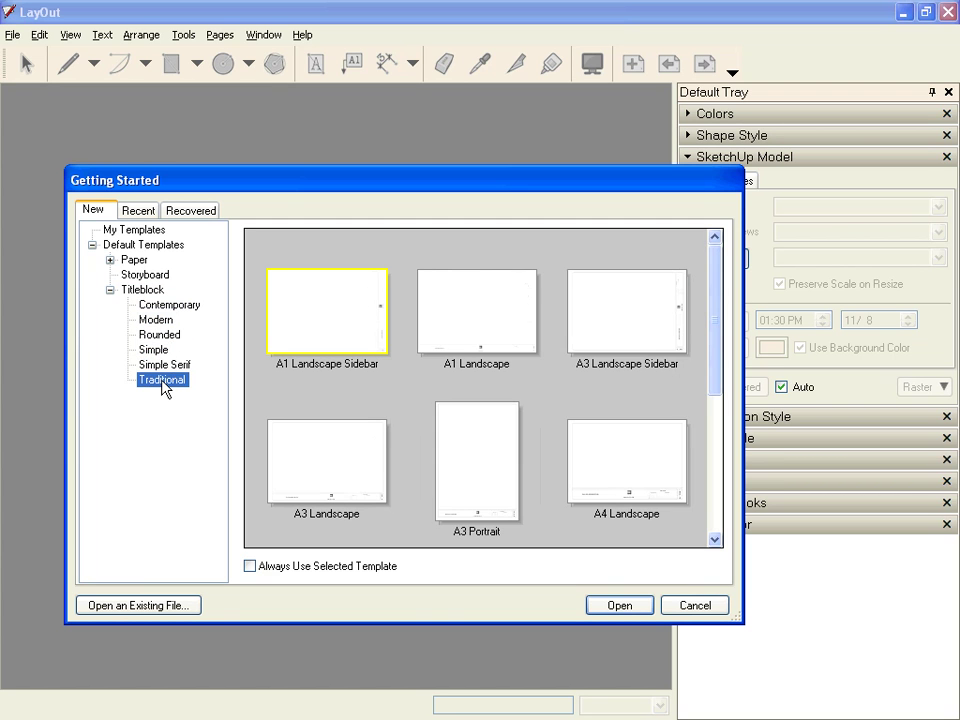
Create a new document from the Contemporary titleblock's Letter Landscape template.
{"action": "left_click", "coordinate": [172, 305]}
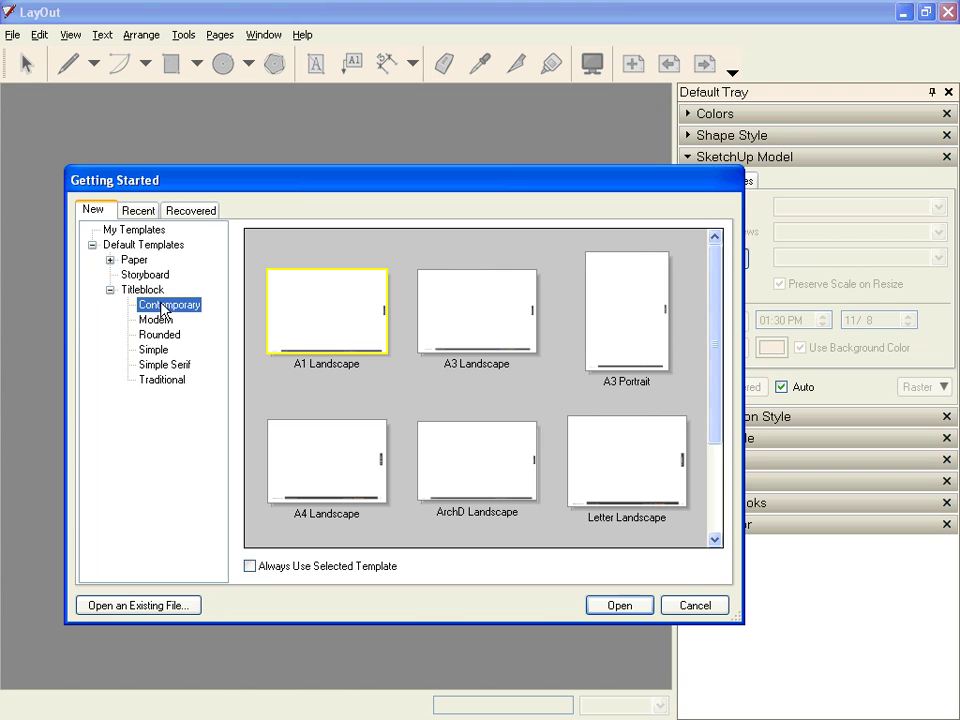
{"action": "left_click", "coordinate": [610, 480]}
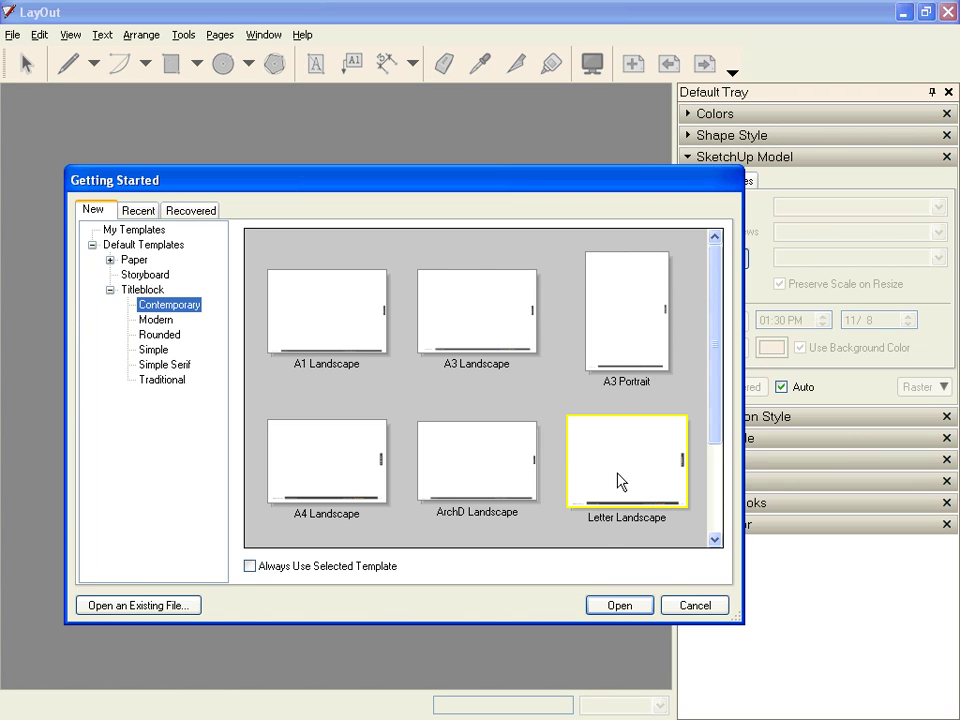
{"action": "left_click", "coordinate": [620, 605]}
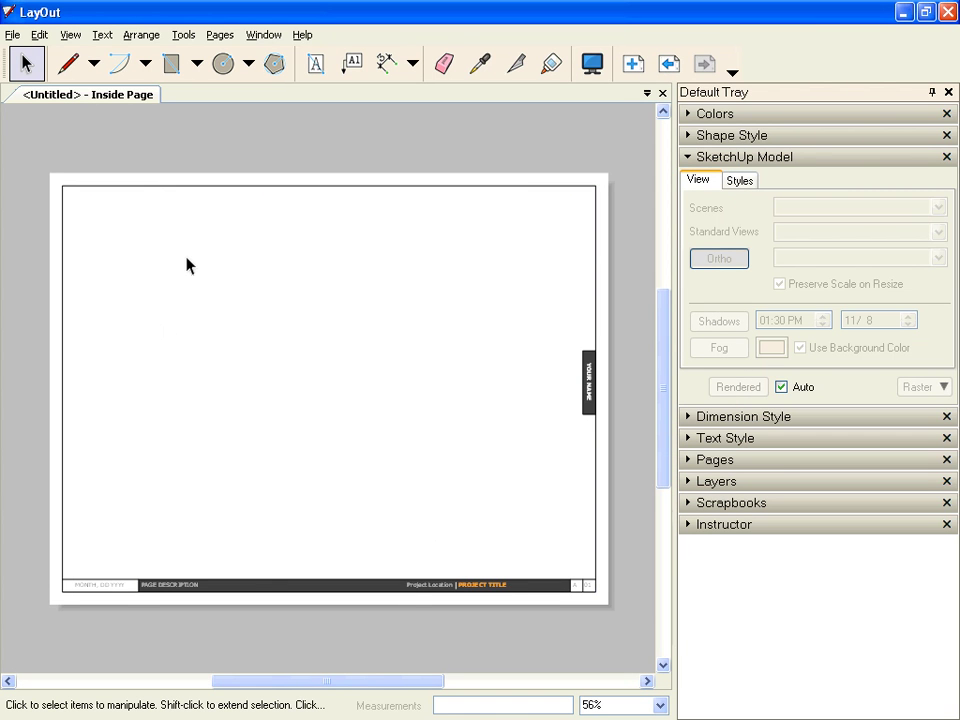
Show the document's layers and unlock the Unique Elements and On Every Inside Page layers.
{"action": "scroll", "coordinate": [625, 402], "scroll_direction": "up", "scroll_amount": 5}
{"action": "scroll", "coordinate": [595, 400], "scroll_direction": "up", "scroll_amount": 5}
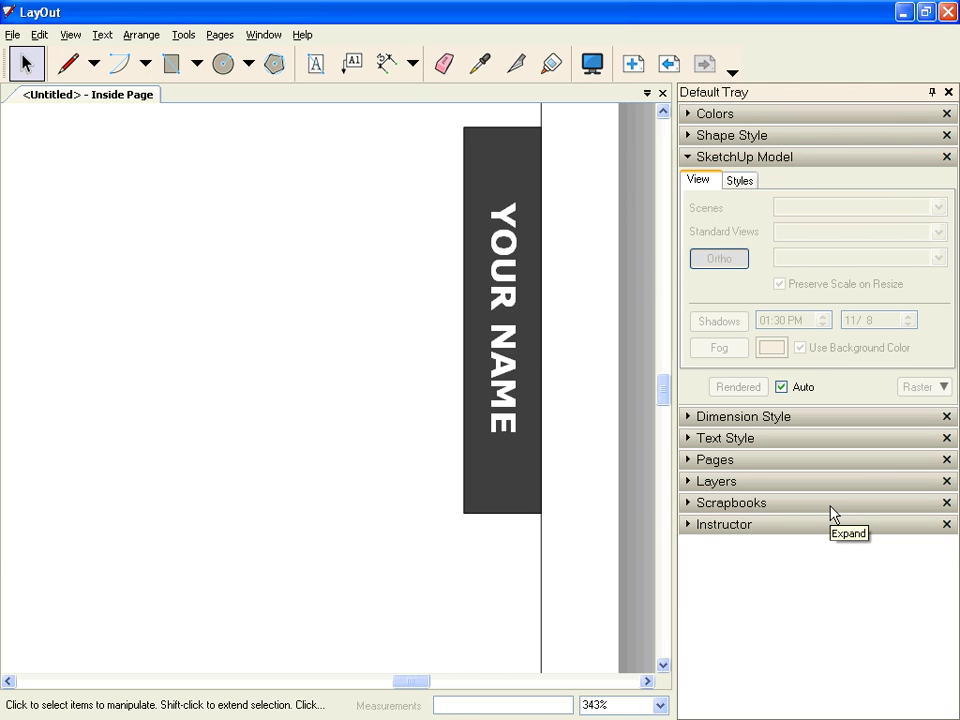
{"action": "left_click", "coordinate": [736, 158]}
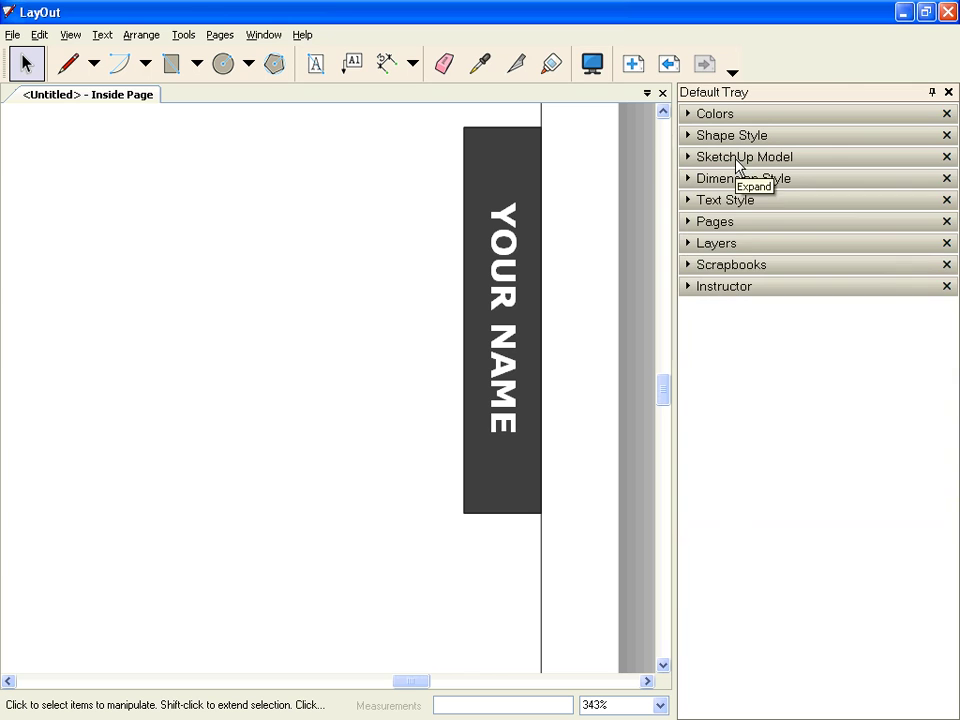
{"action": "left_click", "coordinate": [716, 245]}
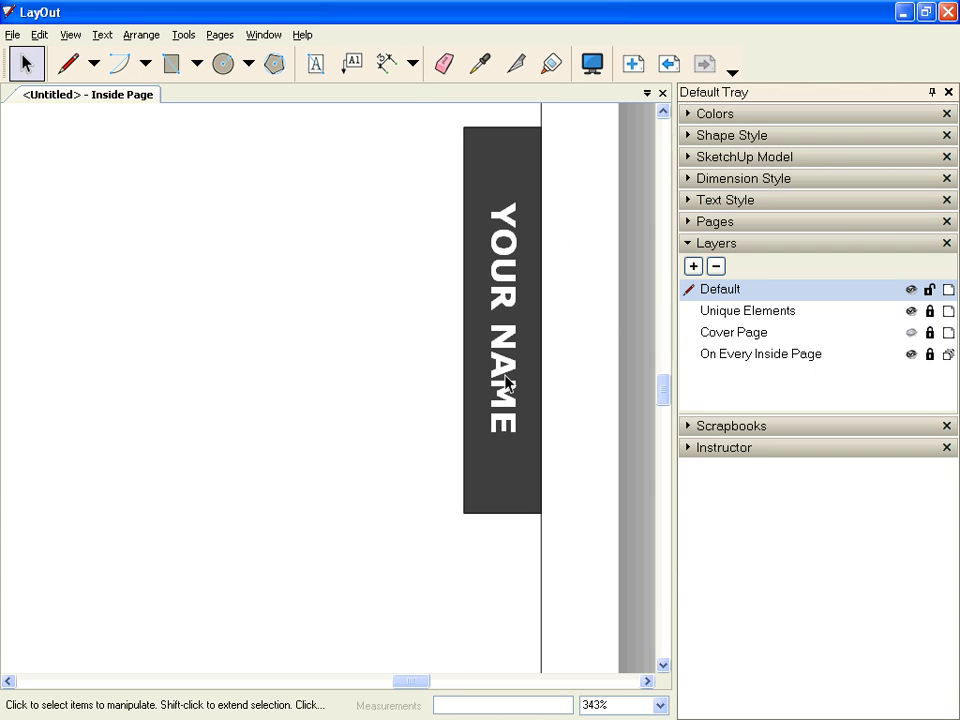
{"action": "left_click", "coordinate": [930, 312]}
{"action": "left_click", "coordinate": [930, 355]}
Replace the YOUR NAME placeholder in the page's side tab with the author's name.
{"action": "double_click", "coordinate": [501, 305]}
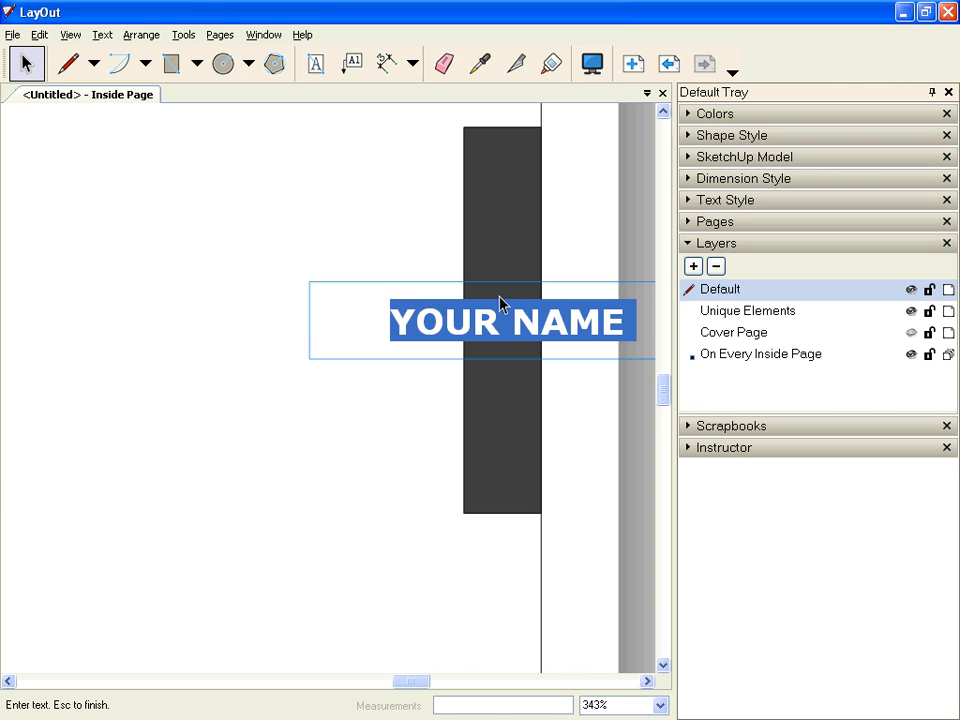
{"action": "type", "text": "Mr. Kaiser"}
{"action": "key", "text": "Escape"}
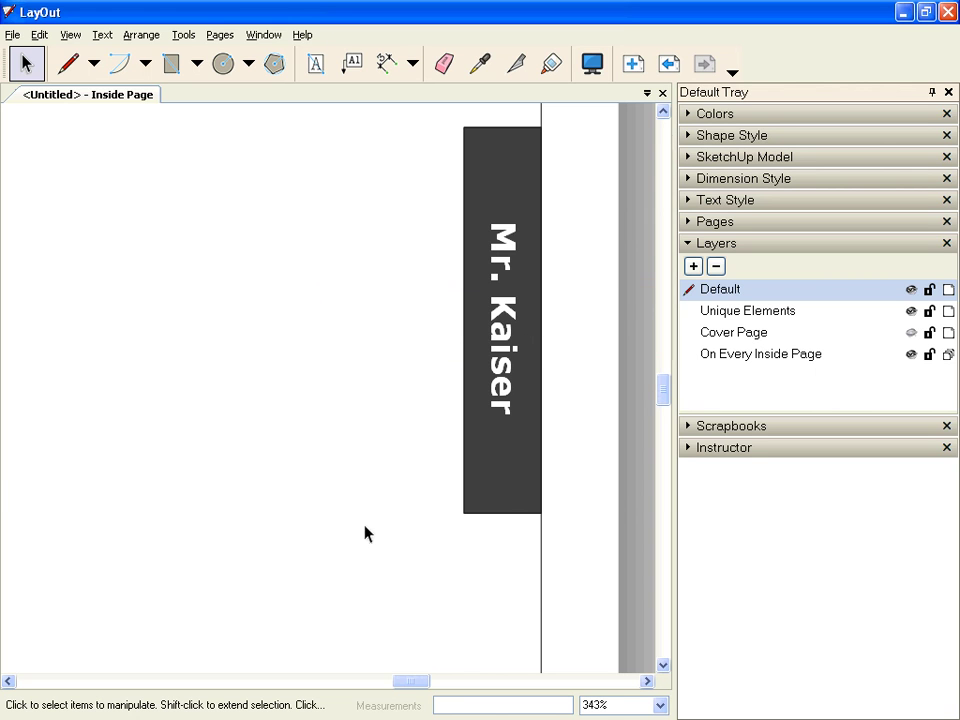
Replace the date placeholder in the title block with 12/13/11.
{"action": "scroll", "coordinate": [272, 540], "scroll_direction": "down", "scroll_amount": 5}
{"action": "scroll", "coordinate": [272, 545], "scroll_direction": "down", "scroll_amount": 3}
{"action": "left_click_drag", "start_coordinate": [664, 520], "coordinate": [664, 527]}
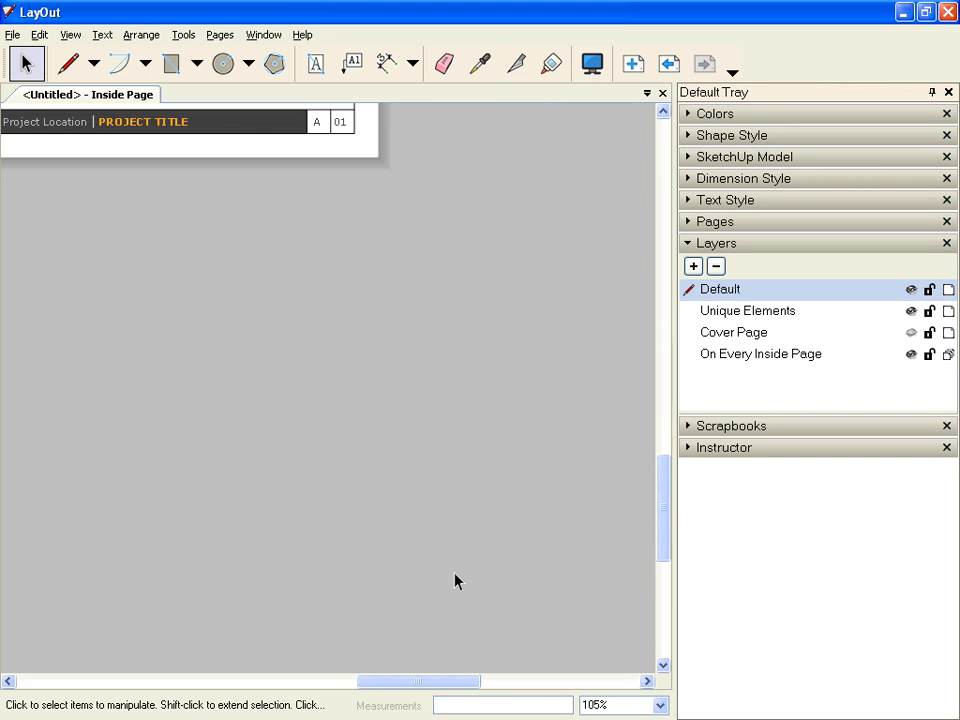
{"action": "left_click_drag", "start_coordinate": [467, 681], "coordinate": [261, 677]}
{"action": "left_click", "coordinate": [662, 117]}
{"action": "left_click", "coordinate": [662, 117]}
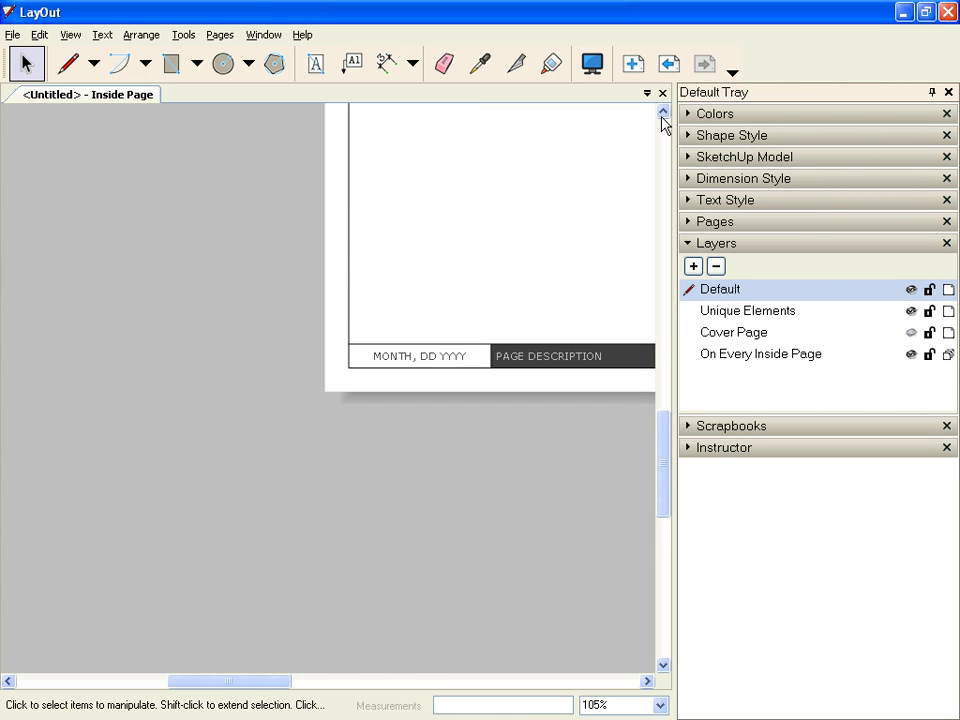
{"action": "double_click", "coordinate": [436, 358]}
{"action": "type", "text": "12"}
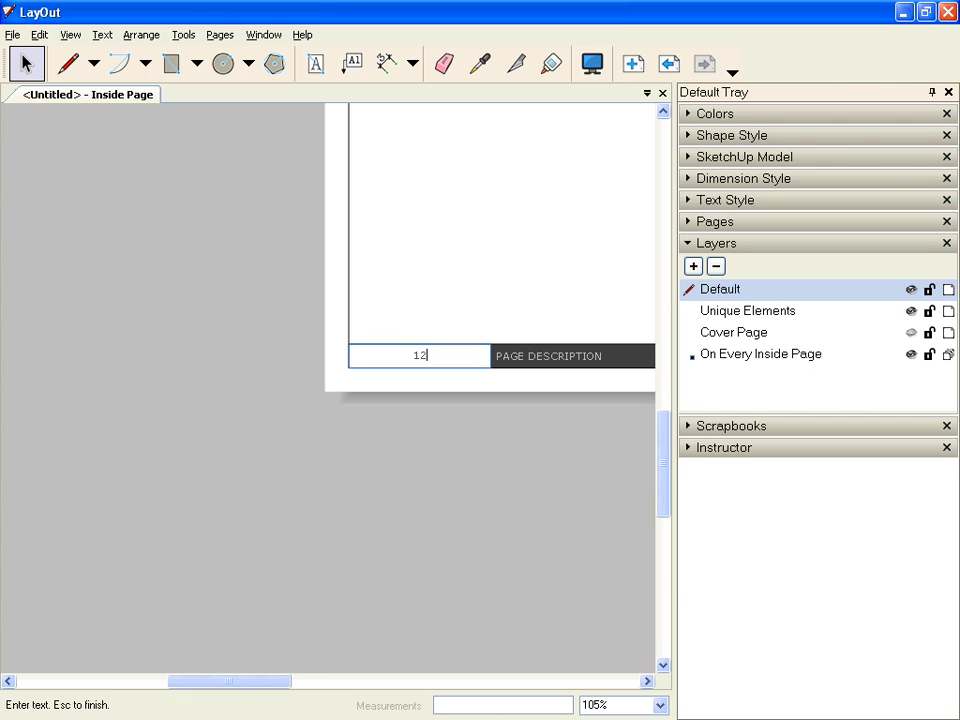
{"action": "type", "text": "/13/11"}
{"action": "left_click", "coordinate": [343, 631]}
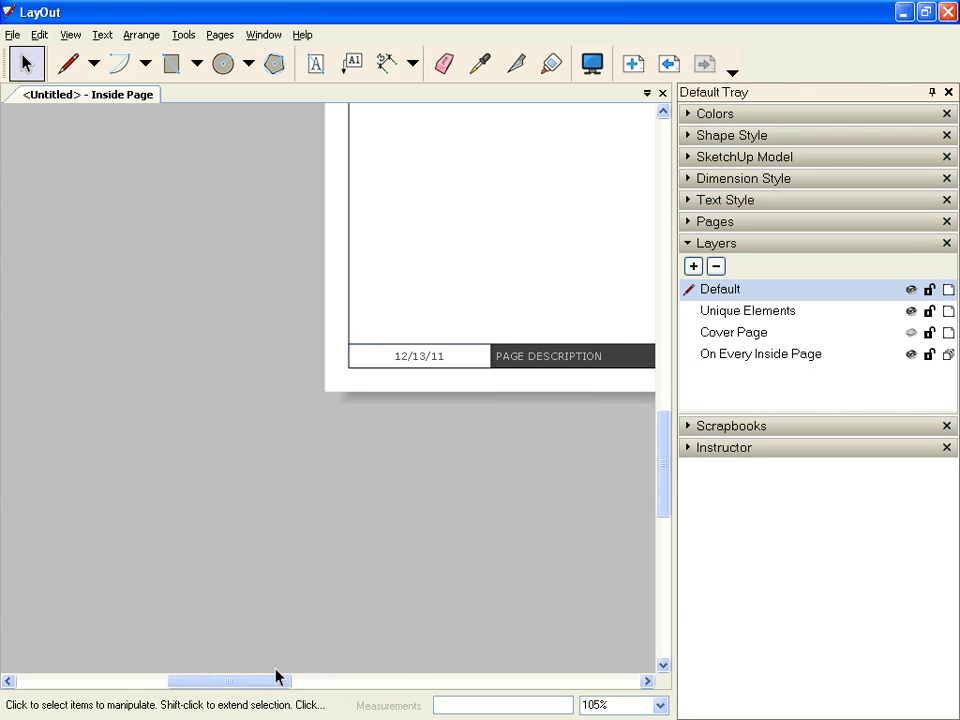
Replace the Project Location placeholder in the title block with "Arch Design Period 2".
{"action": "left_click_drag", "start_coordinate": [257, 683], "coordinate": [379, 683]}
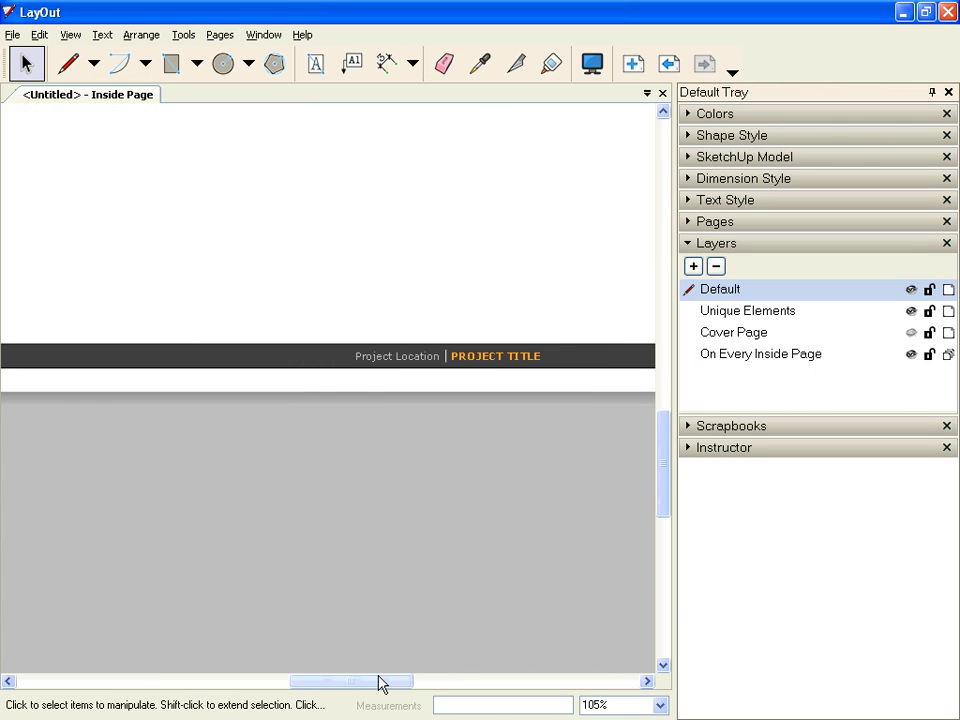
{"action": "double_click", "coordinate": [392, 357]}
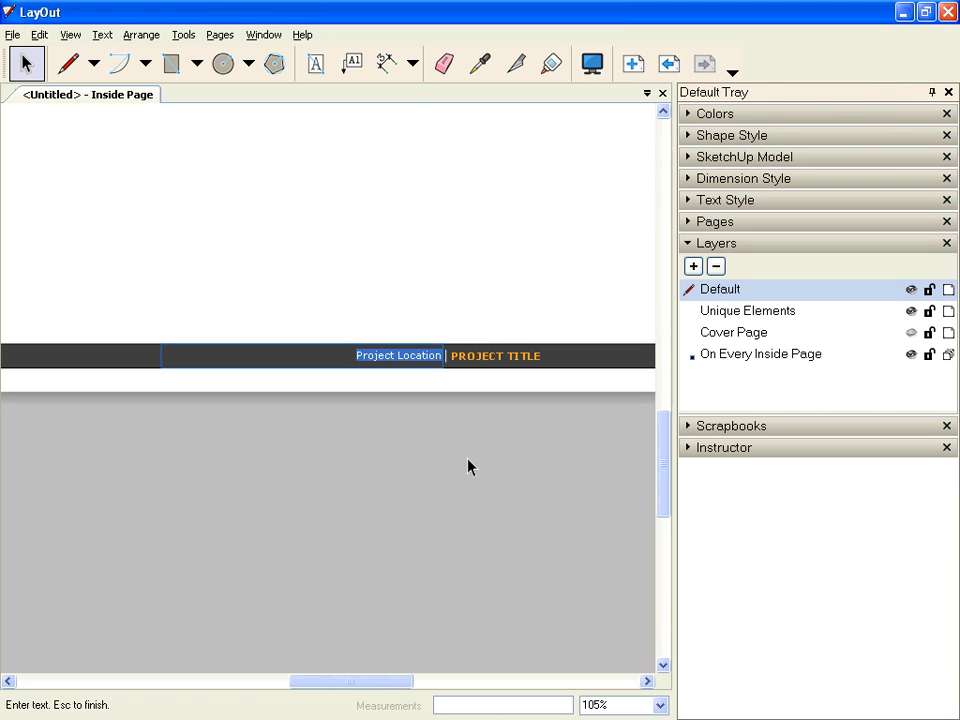
{"action": "type", "text": "Arch"}
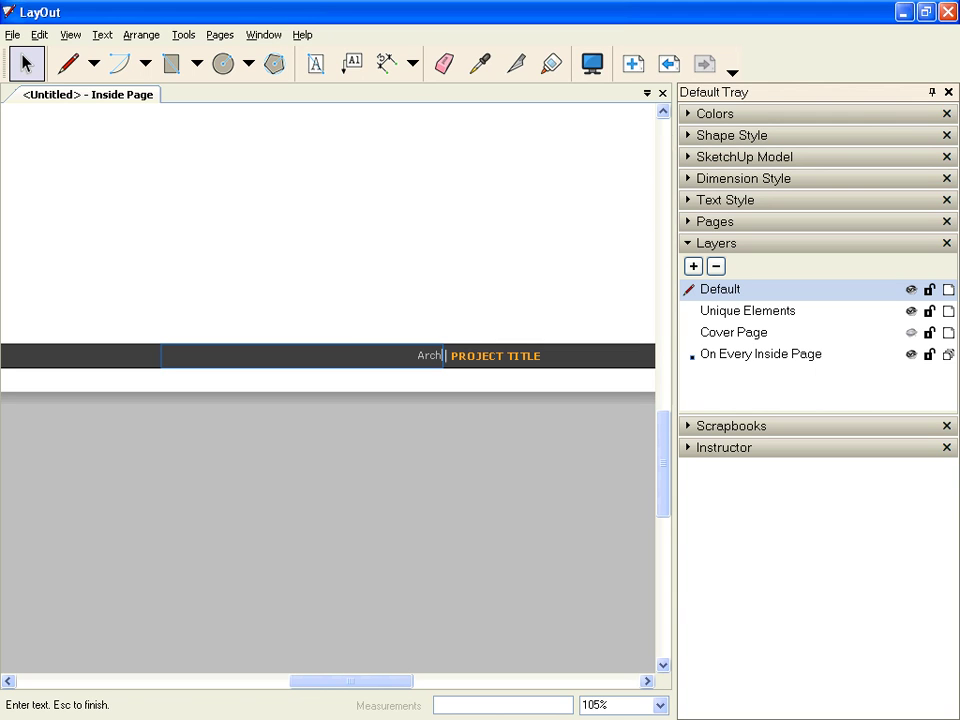
{"action": "type", "text": " Design Period 2"}
{"action": "left_click", "coordinate": [480, 360]}
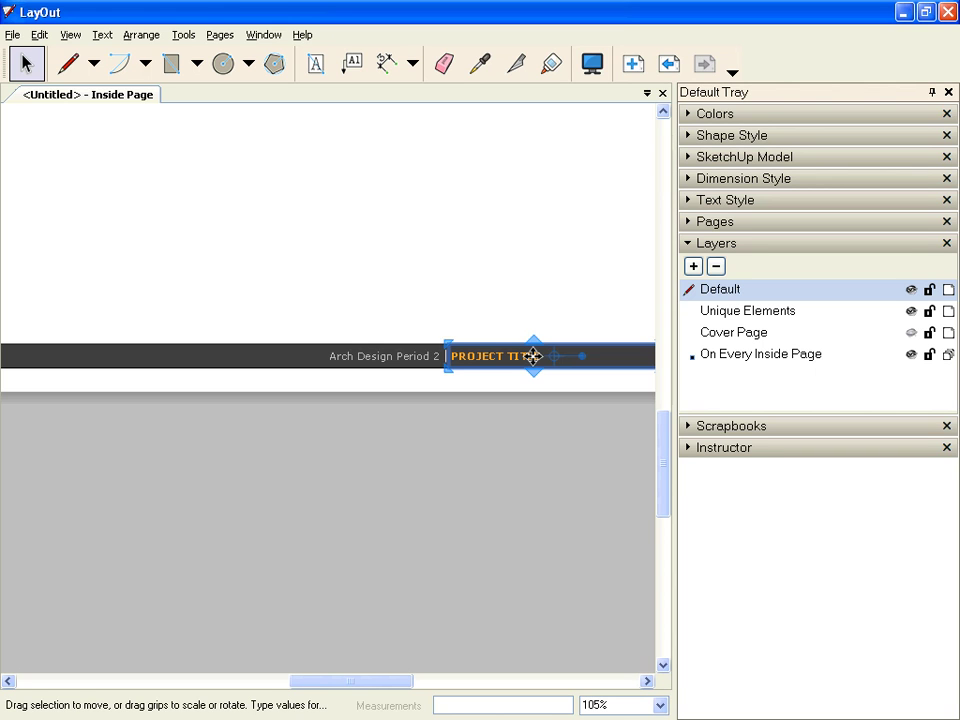
Replace the PROJECT TITLE placeholder in the title block with "Views Packet Hidden Lines".
{"action": "key", "text": "e"}
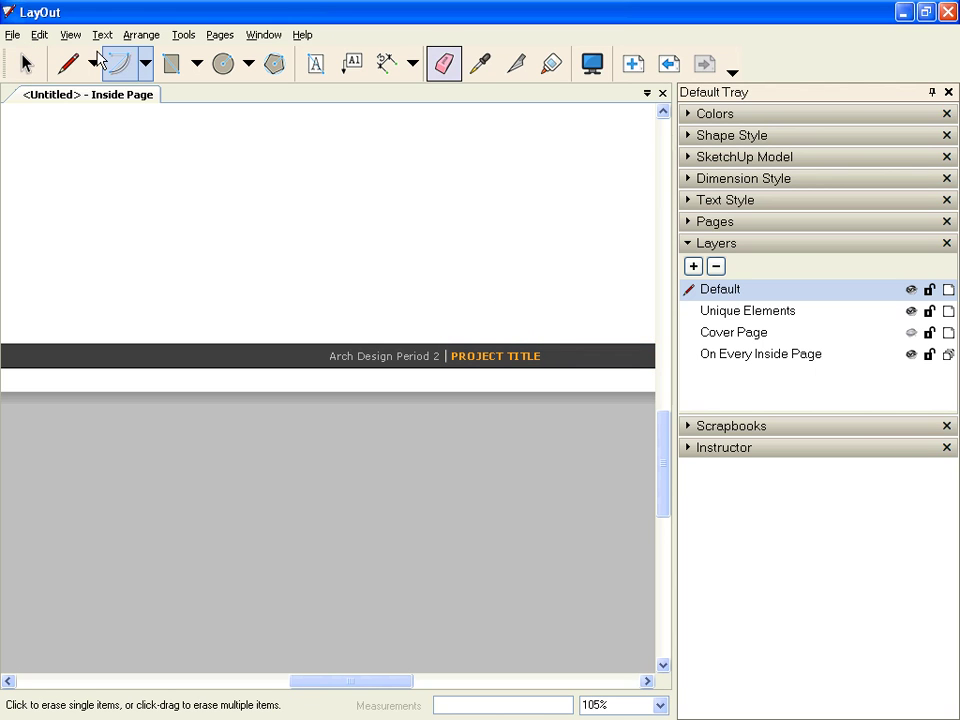
{"action": "left_click", "coordinate": [24, 64]}
{"action": "double_click", "coordinate": [493, 357]}
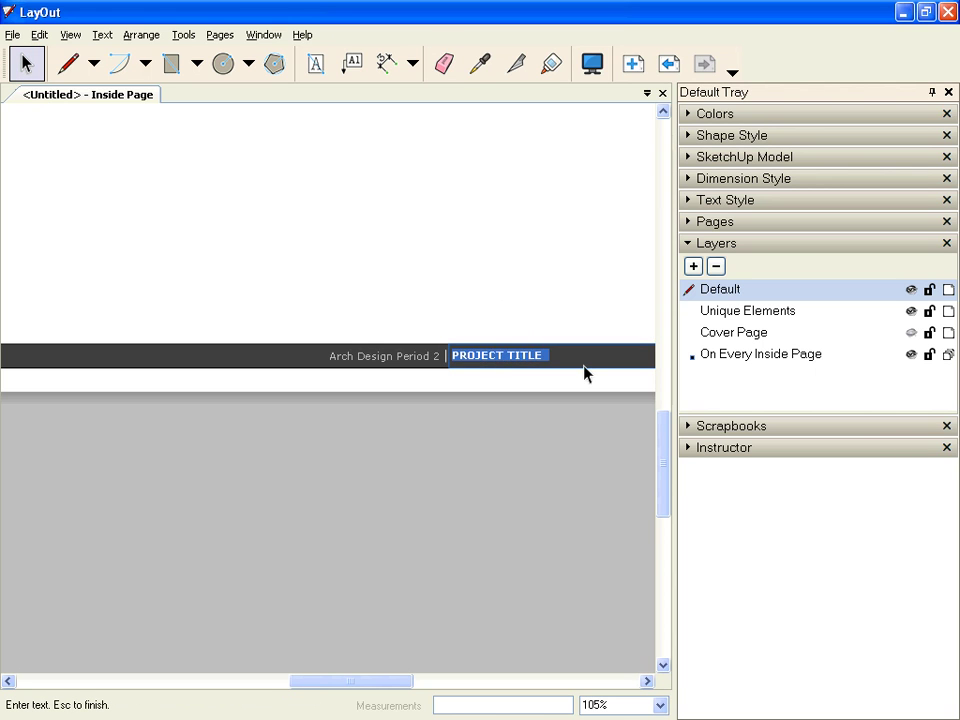
{"action": "type", "text": "Views"}
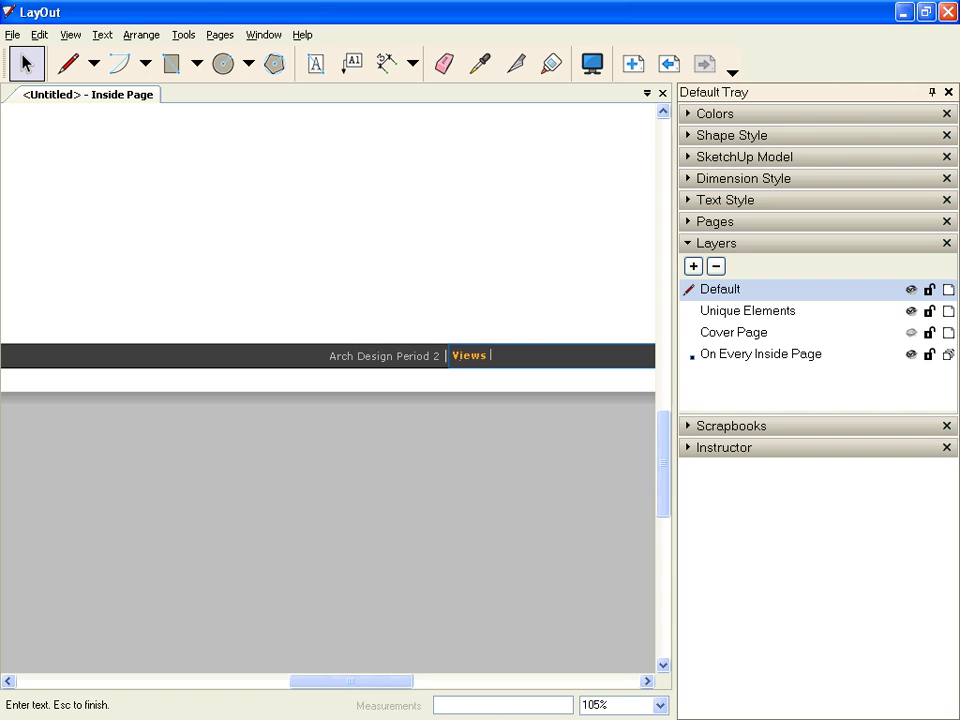
{"action": "type", "text": " Packet Hidden Lines"}
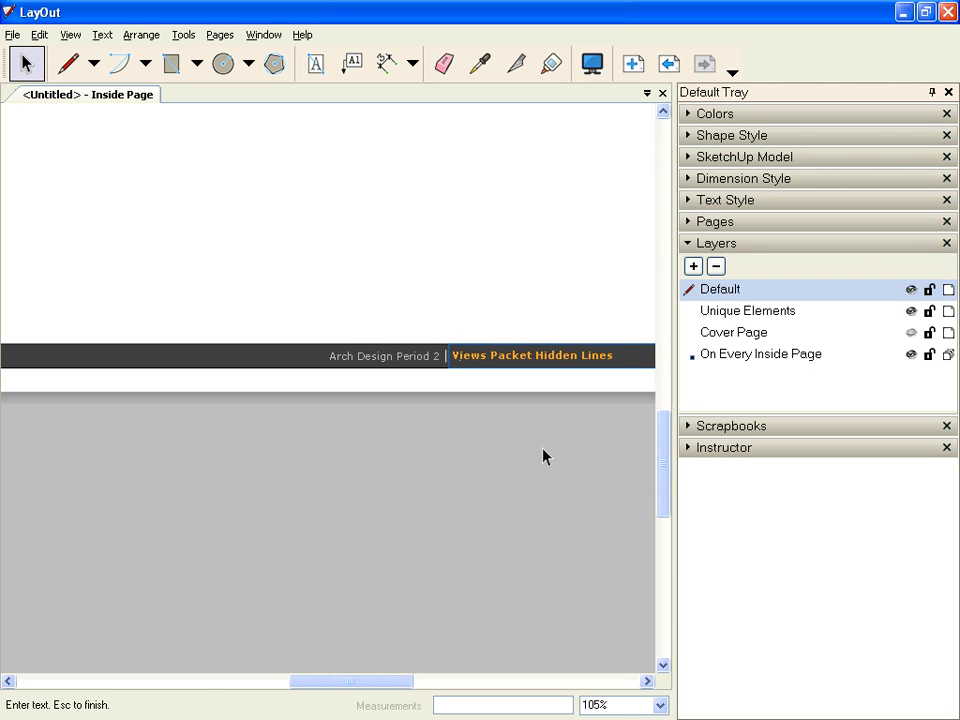
{"action": "left_click", "coordinate": [537, 461]}
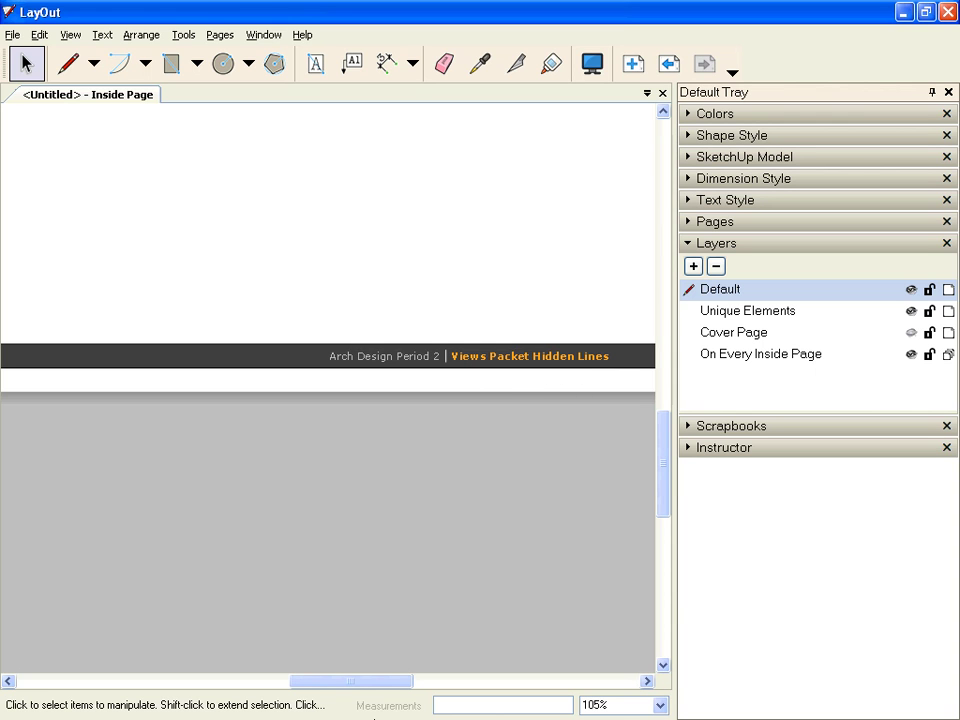
Replace the PAGE DESCRIPTION placeholder in the title block with "Model #1".
{"action": "left_click", "coordinate": [8, 682]}
{"action": "left_click", "coordinate": [8, 682]}
{"action": "left_click_drag", "start_coordinate": [311, 688], "coordinate": [221, 686]}
{"action": "double_click", "coordinate": [417, 354]}
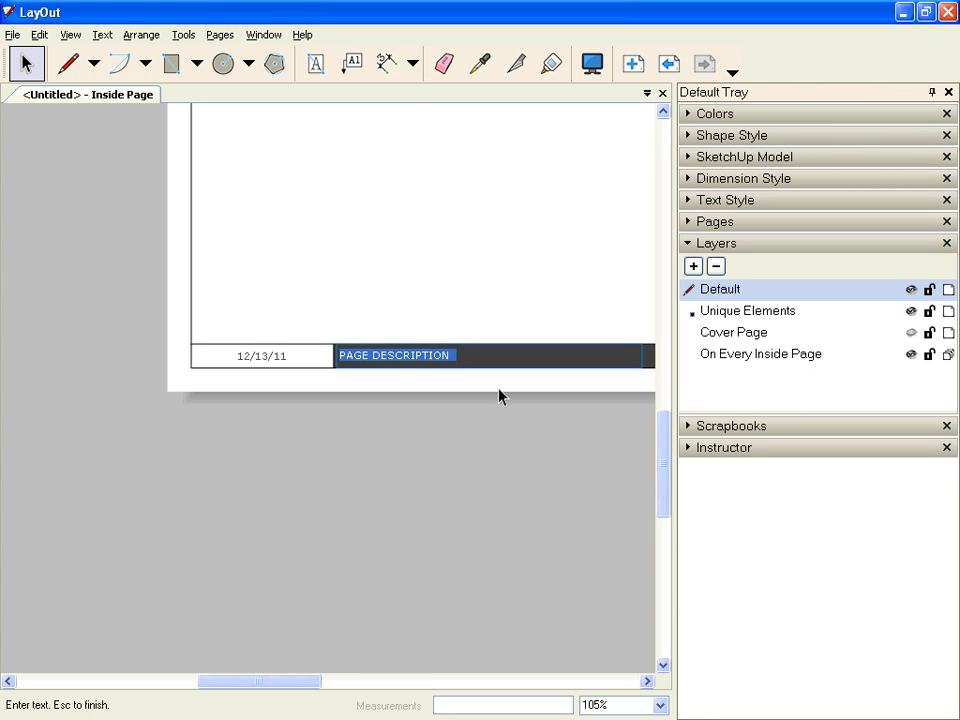
{"action": "type", "text": "Model #1"}
{"action": "left_click", "coordinate": [413, 493]}
Delete the page description text from the title block and undo that deletion.
{"action": "left_click", "coordinate": [375, 356]}
{"action": "key", "text": "Delete"}
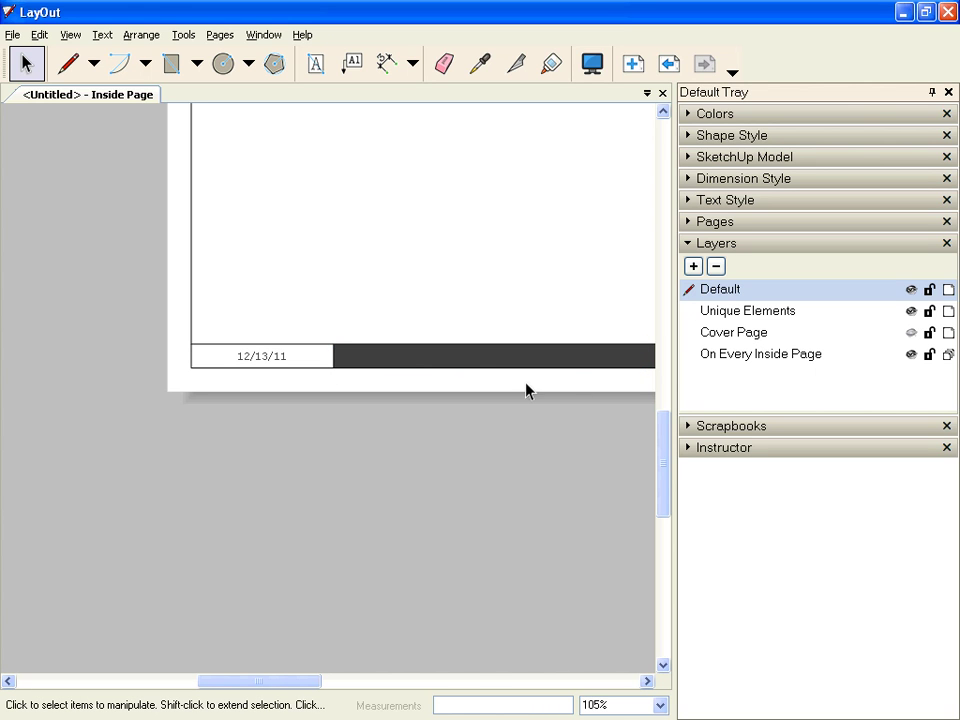
{"action": "left_click", "coordinate": [46, 36]}
{"action": "left_click", "coordinate": [81, 56]}
{"action": "left_click", "coordinate": [103, 35]}
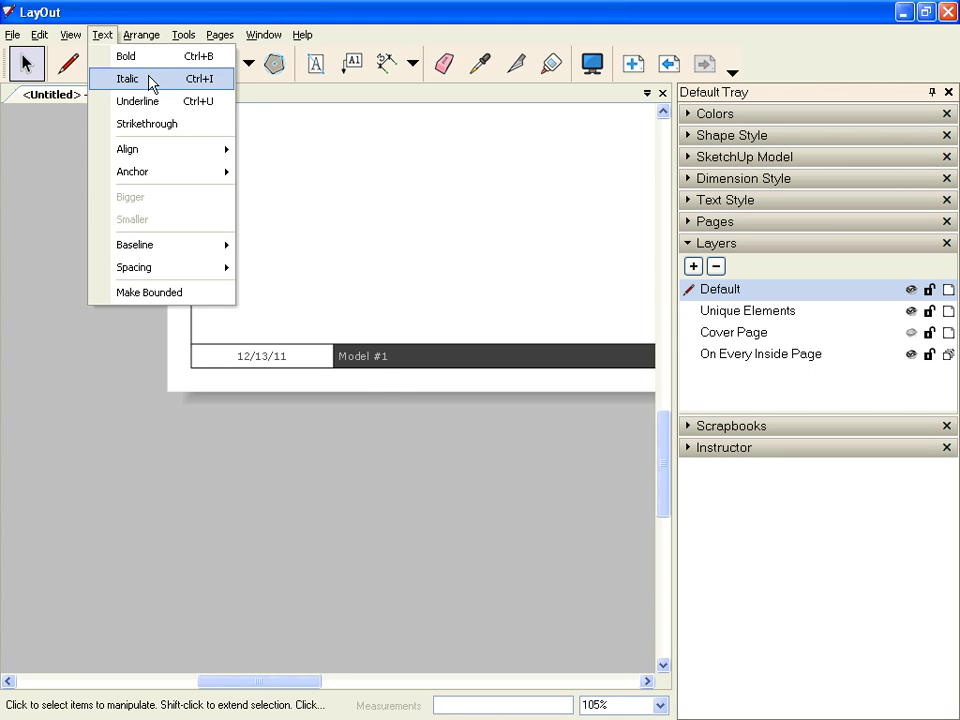
{"action": "left_click", "coordinate": [375, 476]}
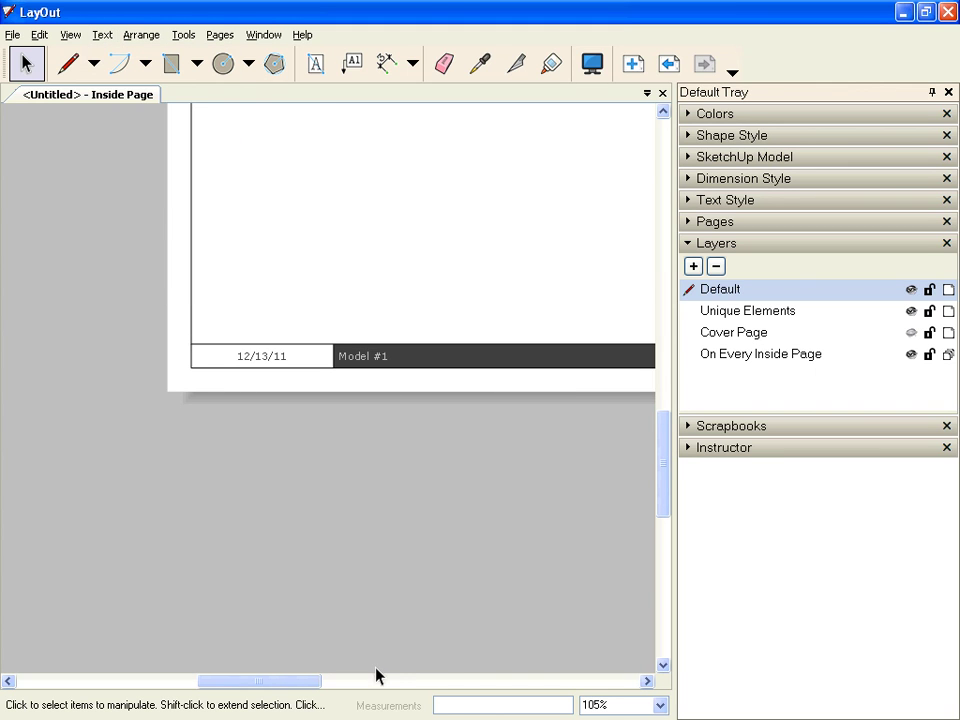
{"action": "left_click_drag", "start_coordinate": [306, 690], "coordinate": [390, 690]}
{"action": "scroll", "coordinate": [407, 561], "scroll_direction": "down", "scroll_amount": 4}
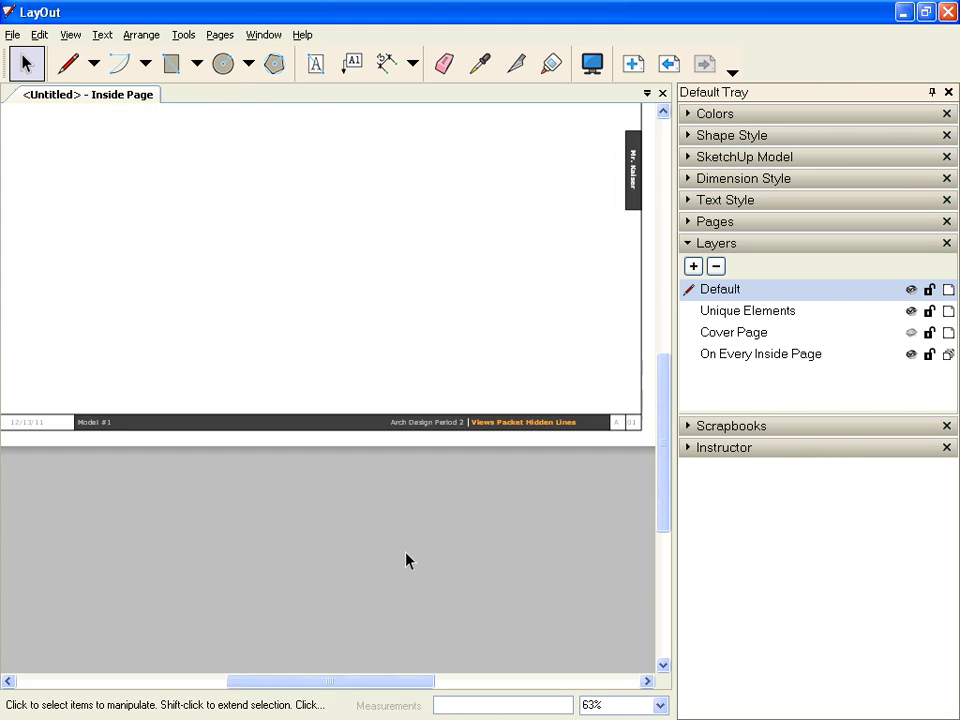
{"action": "scroll", "coordinate": [600, 205], "scroll_direction": "down", "scroll_amount": 1}
{"action": "scroll", "coordinate": [618, 214], "scroll_direction": "up", "scroll_amount": 1}
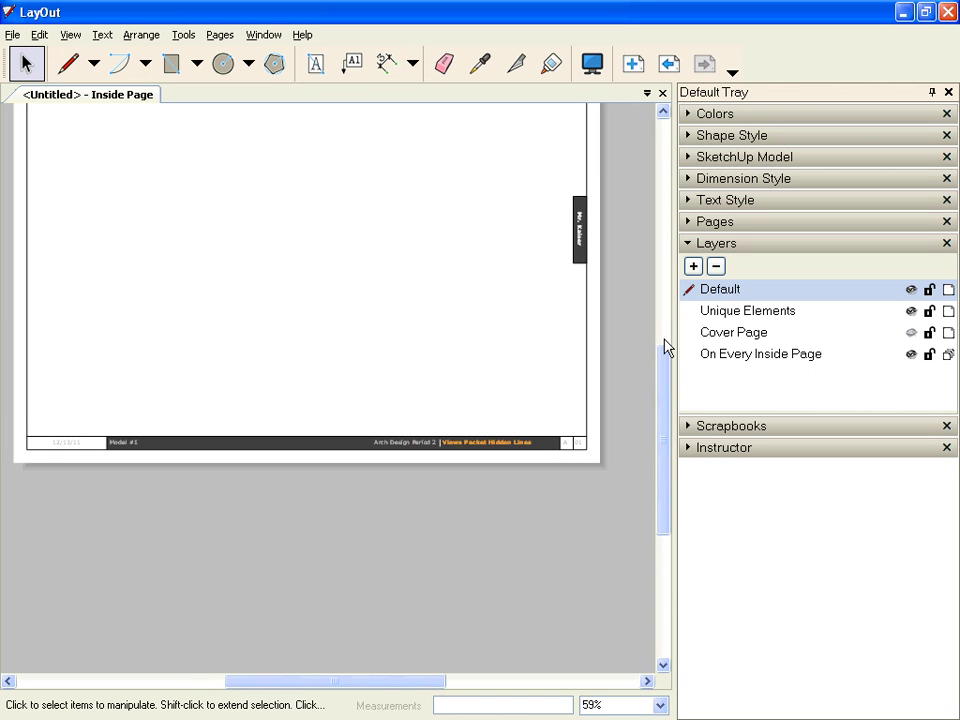
Insert the SketchUp file "shapes with hidden lines #1" from the Views Packet folder into the page.
{"action": "scroll", "coordinate": [651, 210], "scroll_direction": "up", "scroll_amount": 1}
{"action": "scroll", "coordinate": [657, 279], "scroll_direction": "up", "scroll_amount": 3}
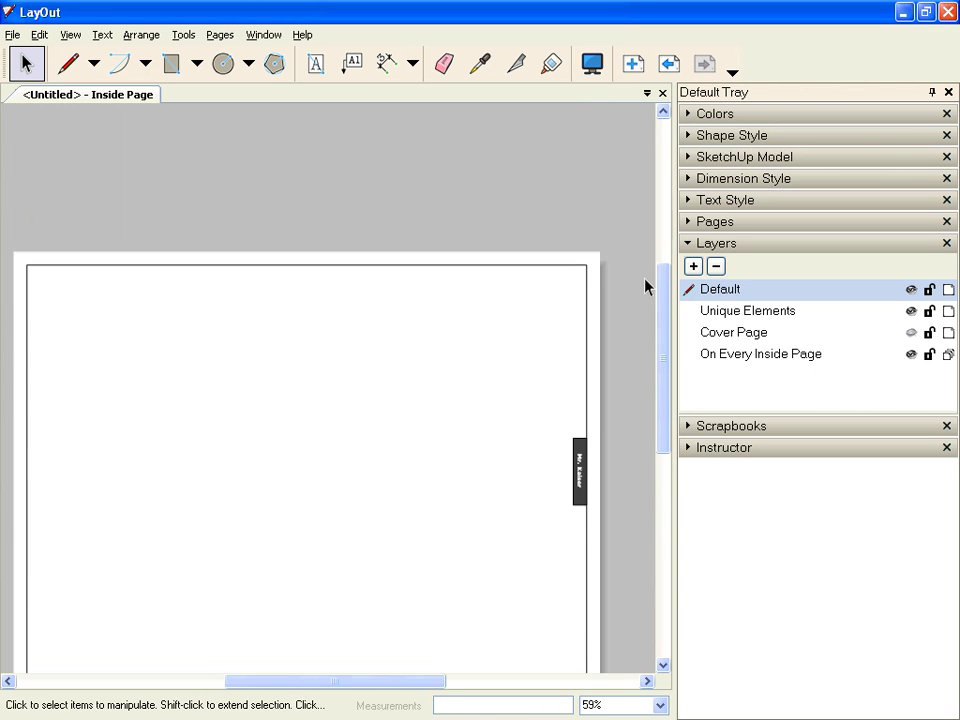
{"action": "scroll", "coordinate": [560, 328], "scroll_direction": "down", "scroll_amount": 1}
{"action": "scroll", "coordinate": [358, 638], "scroll_direction": "down", "scroll_amount": 1}
{"action": "scroll", "coordinate": [351, 649], "scroll_direction": "up", "scroll_amount": 1}
{"action": "scroll", "coordinate": [431, 469], "scroll_direction": "up", "scroll_amount": 1}
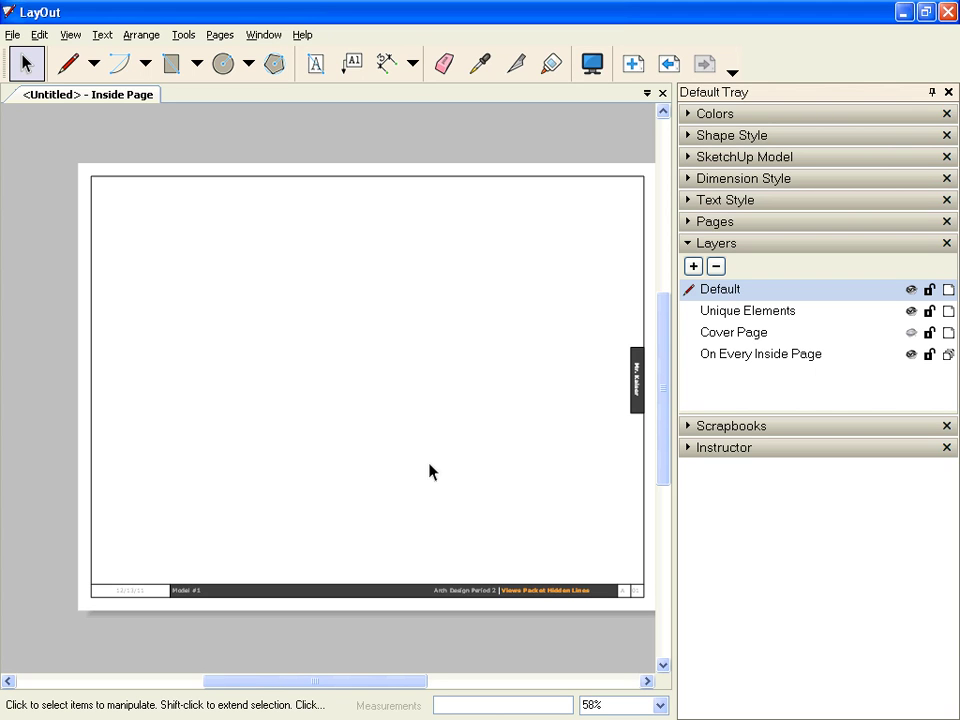
{"action": "left_click_drag", "start_coordinate": [339, 687], "coordinate": [354, 683]}
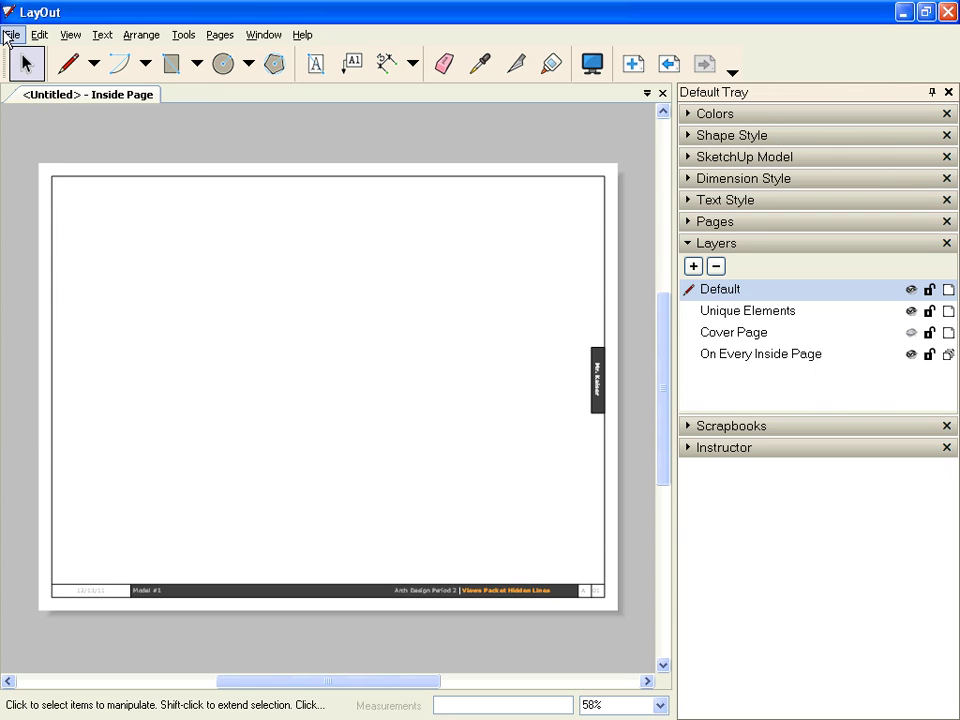
{"action": "left_click", "coordinate": [11, 36]}
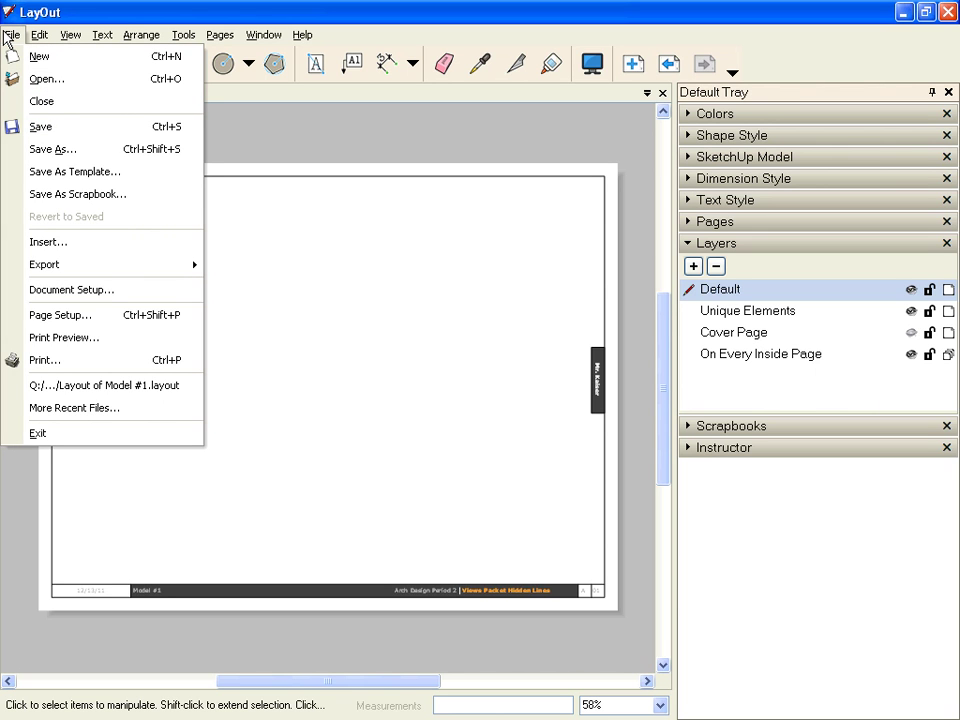
{"action": "left_click", "coordinate": [111, 244]}
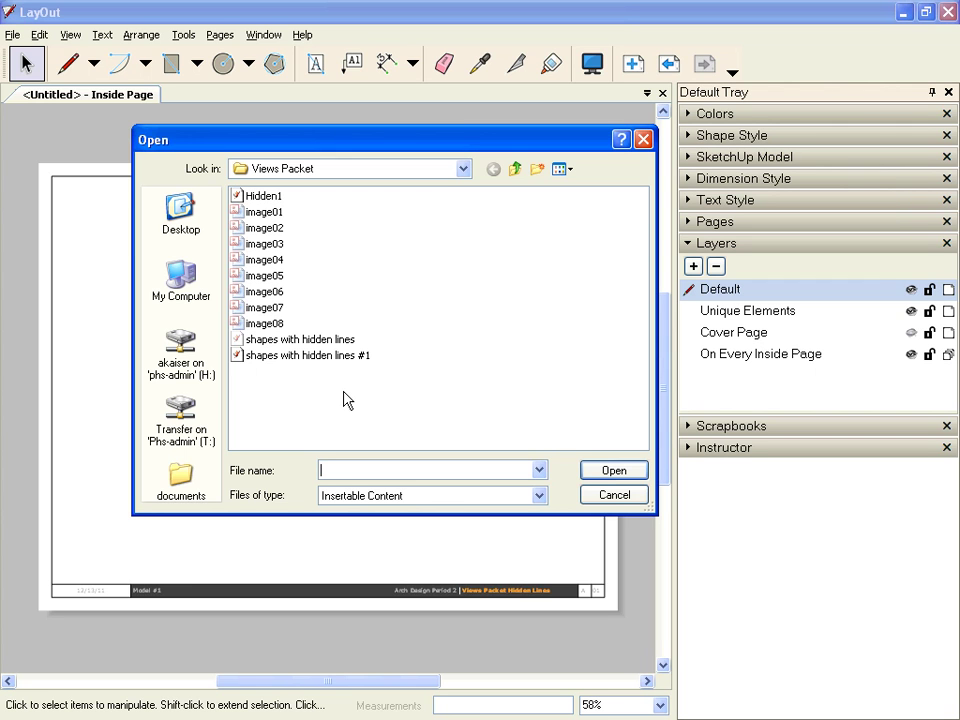
{"action": "left_click", "coordinate": [463, 170]}
{"action": "left_click", "coordinate": [463, 170]}
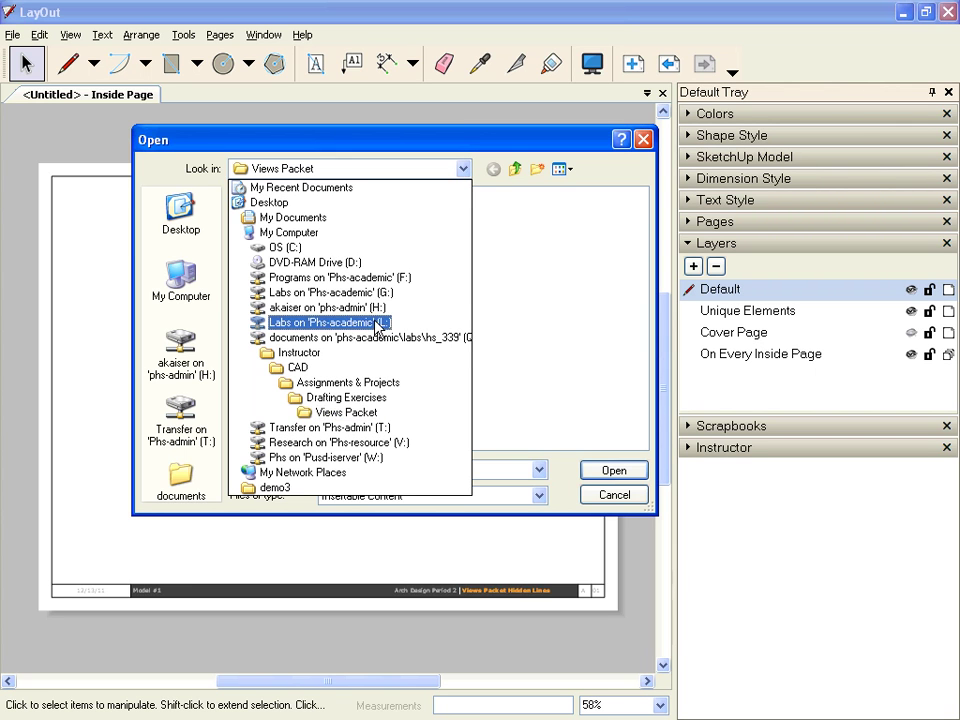
{"action": "left_click", "coordinate": [384, 413]}
{"action": "left_click", "coordinate": [340, 356]}
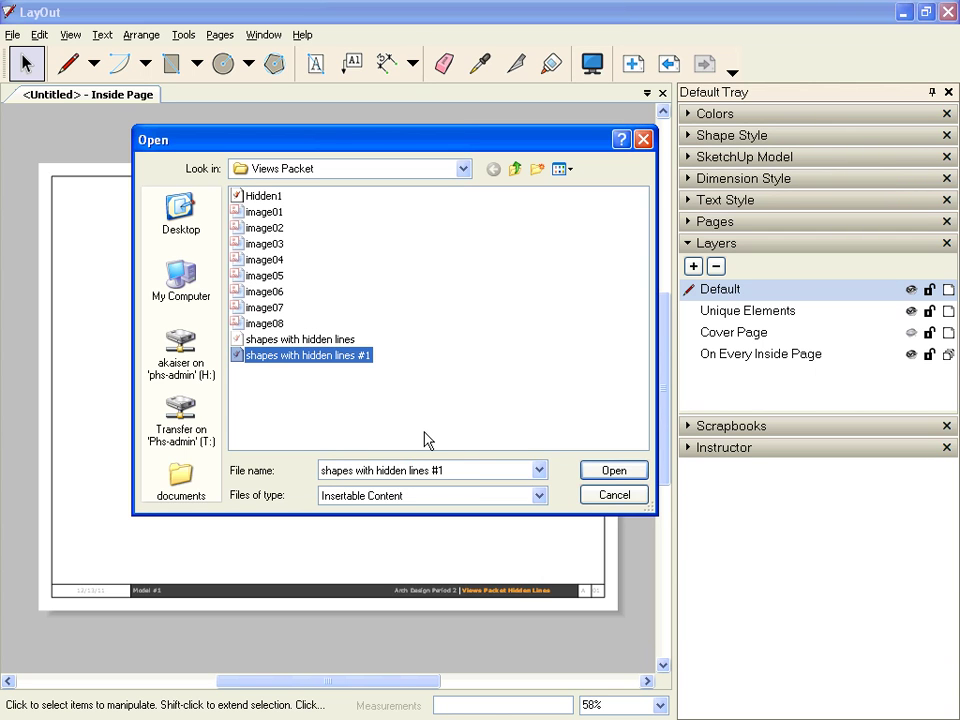
{"action": "left_click", "coordinate": [613, 471]}
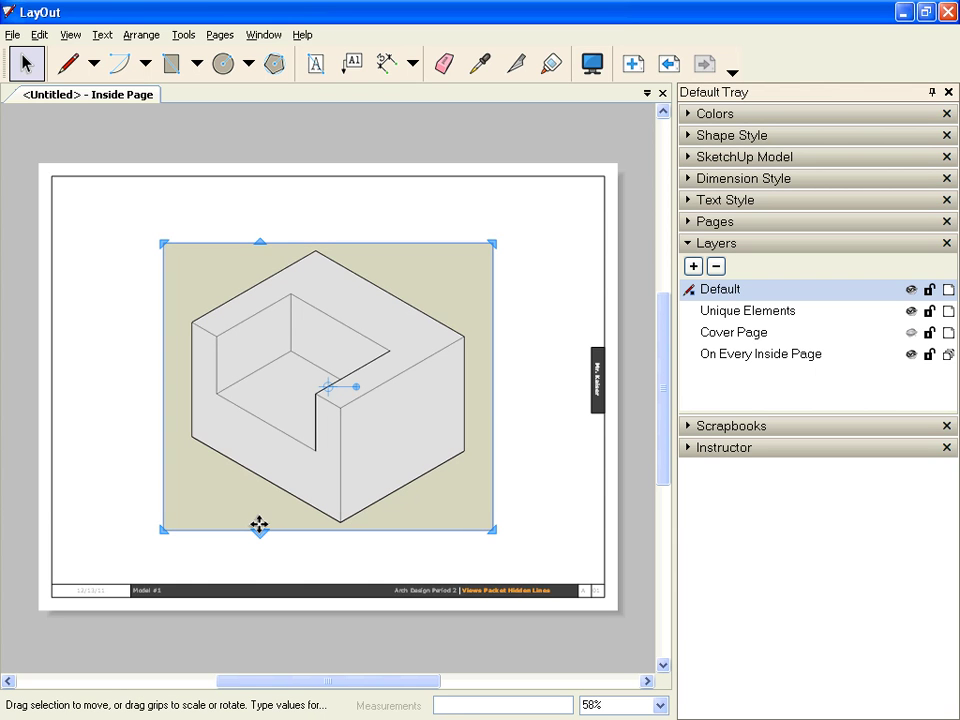
Shift the inserted model viewport up and left on the page, and adjust its 3D view to show the whole block at an angle.
{"action": "mouse_move", "coordinate": [255, 480]}
{"action": "left_mouse_down"}
{"action": "mouse_move", "coordinate": [283, 386]}
{"action": "mouse_move", "coordinate": [305, 468]}
{"action": "mouse_move", "coordinate": [270, 456]}
{"action": "mouse_move", "coordinate": [216, 467]}
{"action": "mouse_move", "coordinate": [230, 447]}
{"action": "left_mouse_up"}
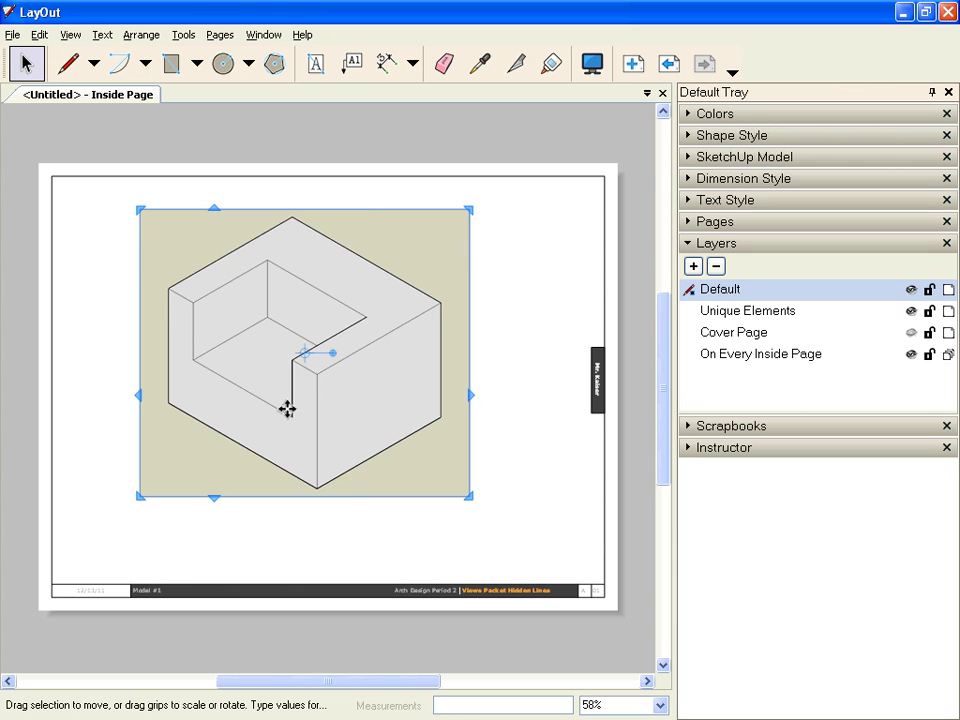
{"action": "double_click", "coordinate": [306, 272]}
{"action": "mouse_move", "coordinate": [354, 377]}
{"action": "left_mouse_down"}
{"action": "mouse_move", "coordinate": [165, 309]}
{"action": "mouse_move", "coordinate": [142, 397]}
{"action": "mouse_move", "coordinate": [501, 480]}
{"action": "mouse_move", "coordinate": [596, 386]}
{"action": "mouse_move", "coordinate": [167, 208]}
{"action": "mouse_move", "coordinate": [160, 393]}
{"action": "mouse_move", "coordinate": [336, 302]}
{"action": "mouse_move", "coordinate": [304, 336]}
{"action": "mouse_move", "coordinate": [354, 354]}
{"action": "mouse_move", "coordinate": [375, 231]}
{"action": "mouse_move", "coordinate": [456, 410]}
{"action": "mouse_move", "coordinate": [281, 261]}
{"action": "mouse_move", "coordinate": [349, 388]}
{"action": "mouse_move", "coordinate": [366, 336]}
{"action": "mouse_move", "coordinate": [336, 348]}
{"action": "mouse_move", "coordinate": [375, 347]}
{"action": "mouse_move", "coordinate": [369, 371]}
{"action": "left_mouse_up"}
{"action": "scroll", "coordinate": [285, 360], "scroll_direction": "down", "scroll_amount": 6}
{"action": "scroll", "coordinate": [283, 364], "scroll_direction": "up", "scroll_amount": 5}
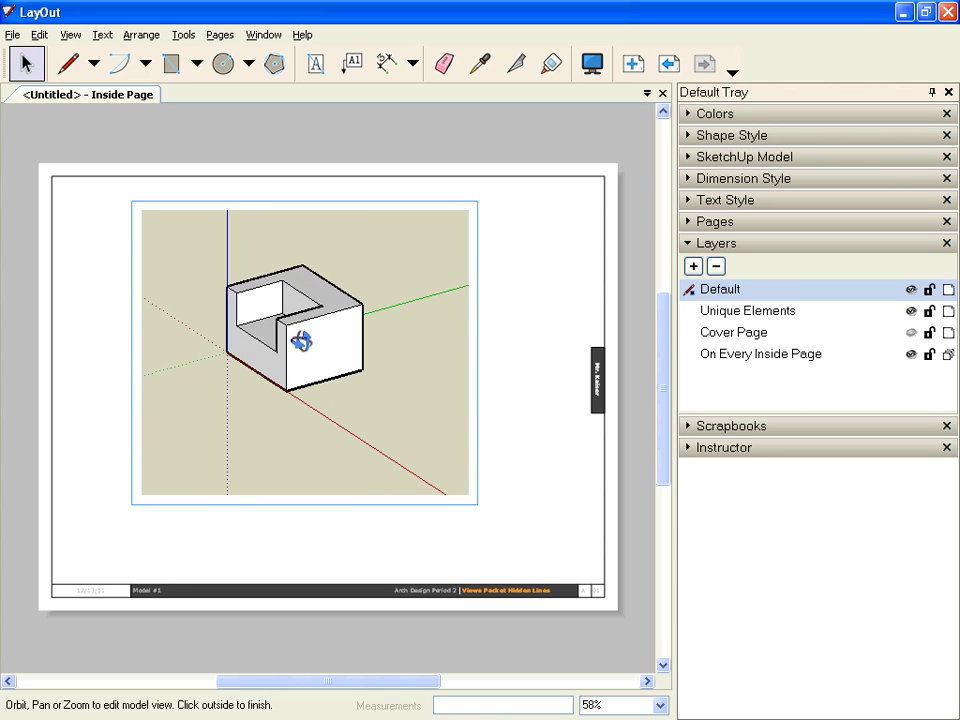
{"action": "left_click_drag", "start_coordinate": [225, 343], "coordinate": [226, 346]}
{"action": "scroll", "coordinate": [334, 313], "scroll_direction": "up", "scroll_amount": 4}
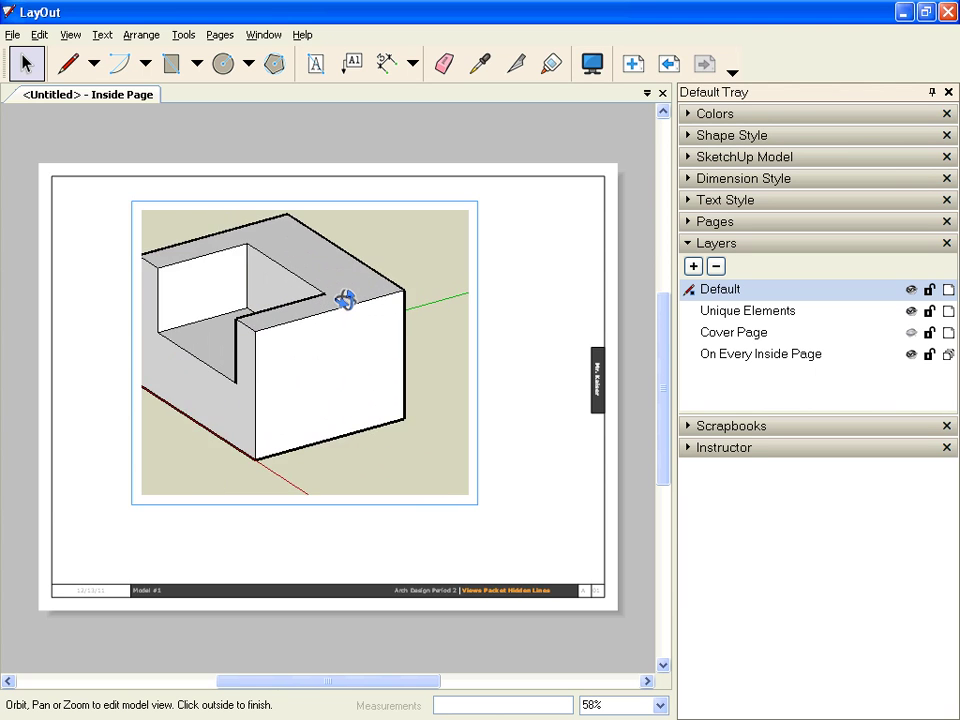
{"action": "scroll", "coordinate": [343, 306], "scroll_direction": "down", "scroll_amount": 2}
{"action": "scroll", "coordinate": [341, 300], "scroll_direction": "up", "scroll_amount": 1}
{"action": "left_click_drag", "start_coordinate": [352, 327], "coordinate": [314, 344]}
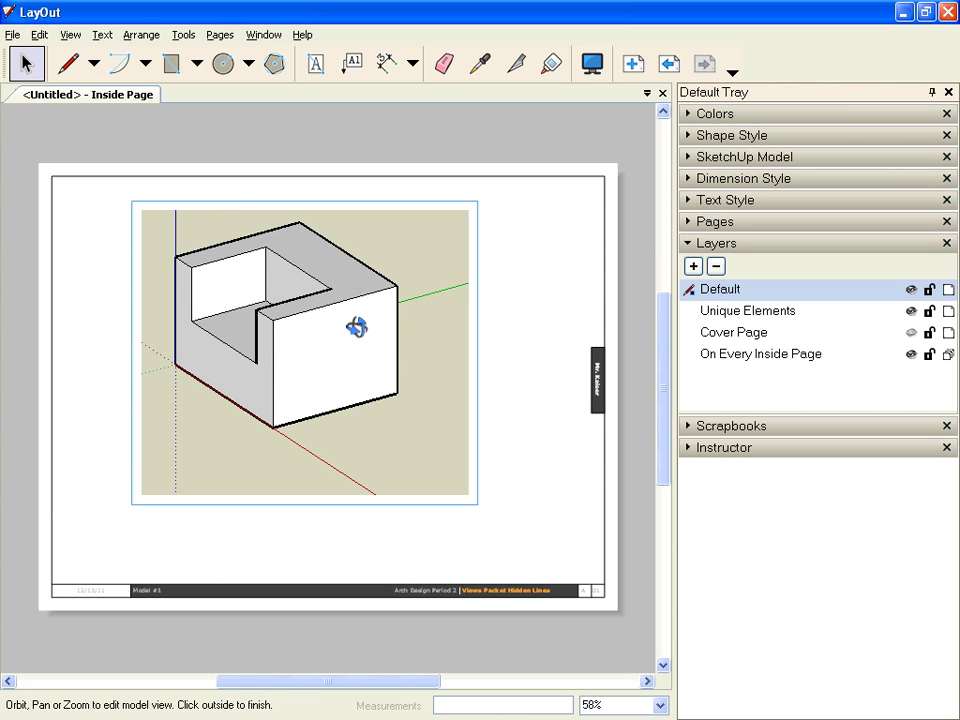
{"action": "left_click_drag", "start_coordinate": [356, 369], "coordinate": [242, 429]}
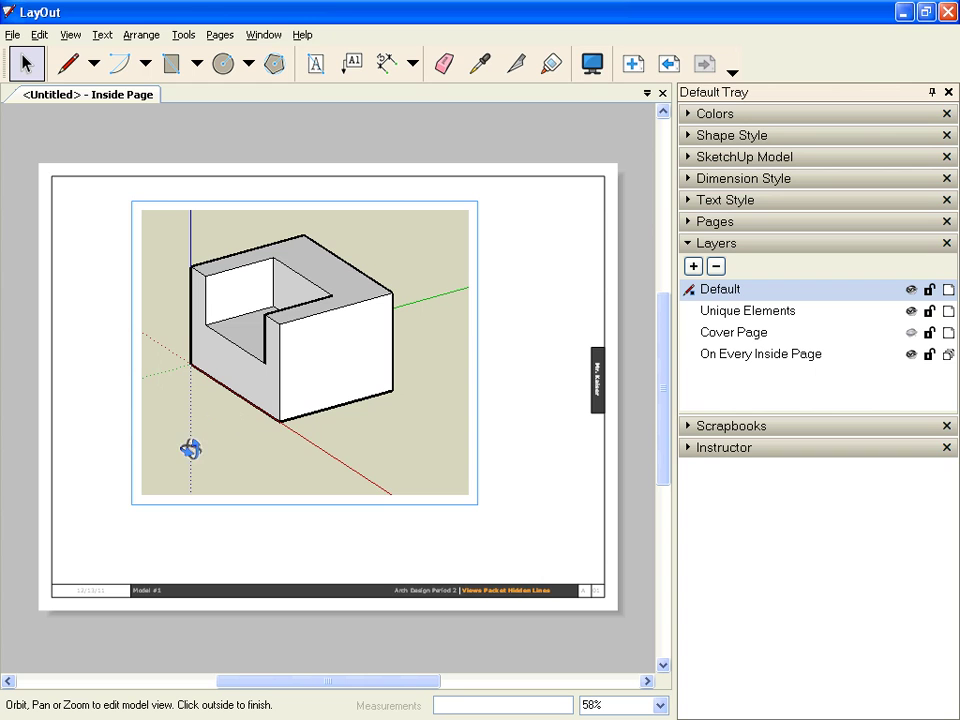
{"action": "left_click", "coordinate": [82, 238]}
Shrink the model viewport to about half its width and place it in the upper-right area of the page.
{"action": "double_click", "coordinate": [364, 326]}
{"action": "left_click", "coordinate": [79, 237]}
{"action": "left_click_drag", "start_coordinate": [167, 294], "coordinate": [224, 289]}
{"action": "left_click_drag", "start_coordinate": [197, 501], "coordinate": [432, 313]}
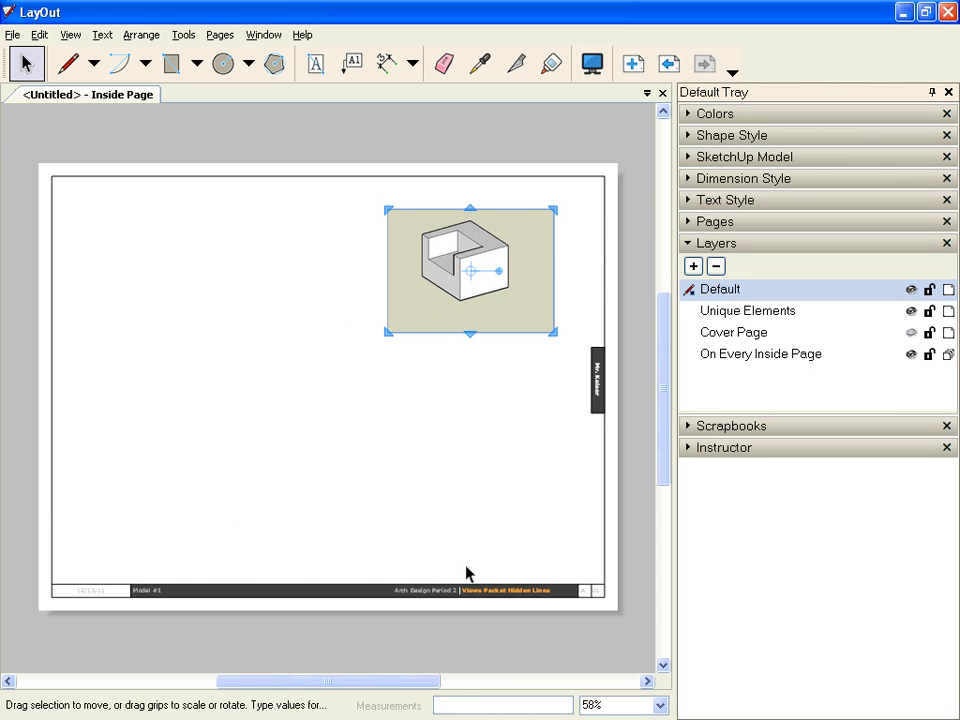
Duplicate the model viewport so that one equal-sized copy sits in each of the four quadrants of the page.
{"action": "right_click", "coordinate": [426, 297]}
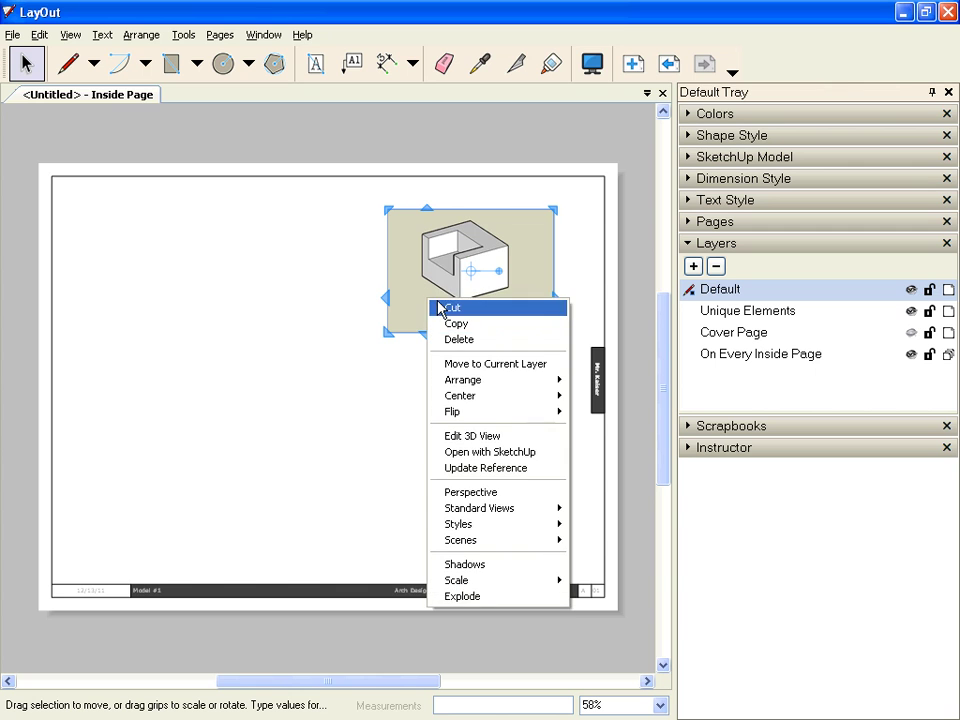
{"action": "left_click", "coordinate": [445, 323]}
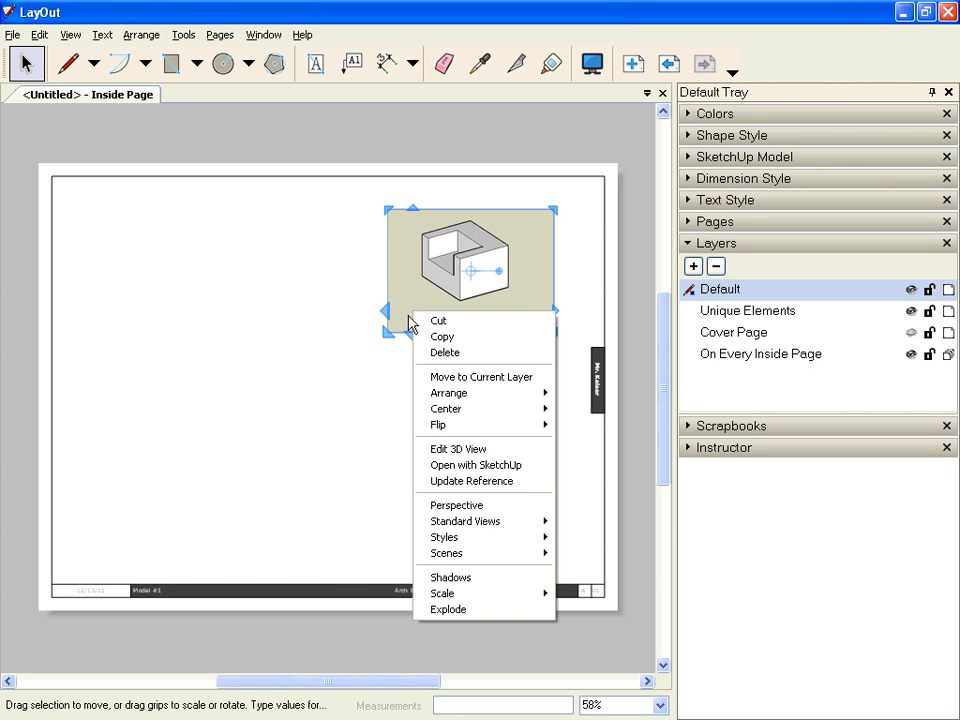
{"action": "right_click", "coordinate": [280, 435]}
{"action": "left_click", "coordinate": [298, 446]}
{"action": "right_click", "coordinate": [272, 394]}
{"action": "left_click", "coordinate": [278, 398]}
{"action": "right_click", "coordinate": [249, 364]}
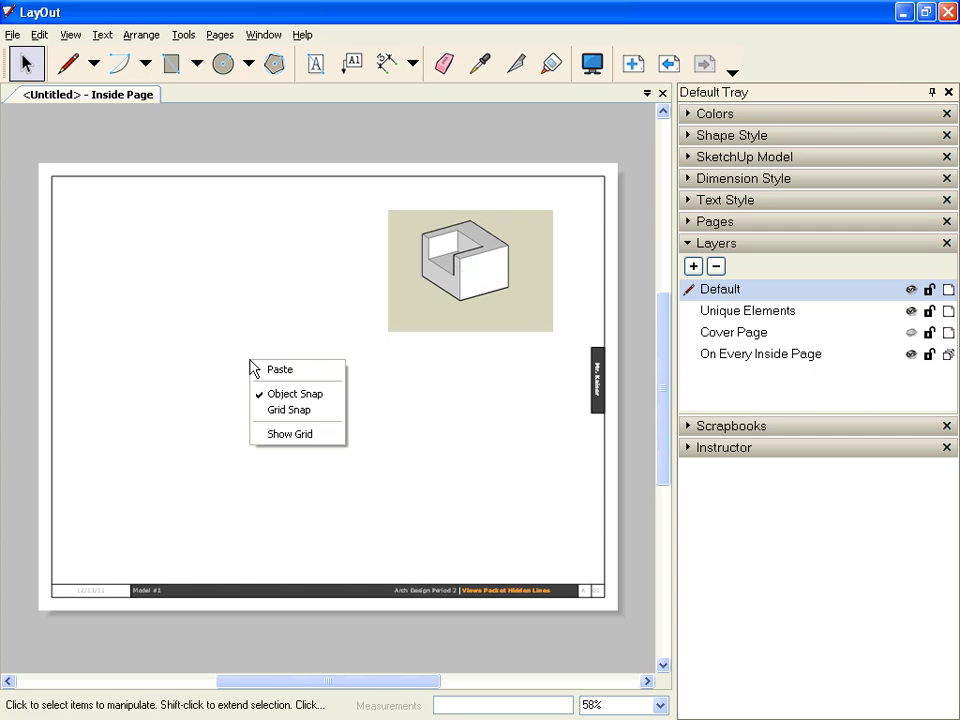
{"action": "left_click", "coordinate": [285, 369]}
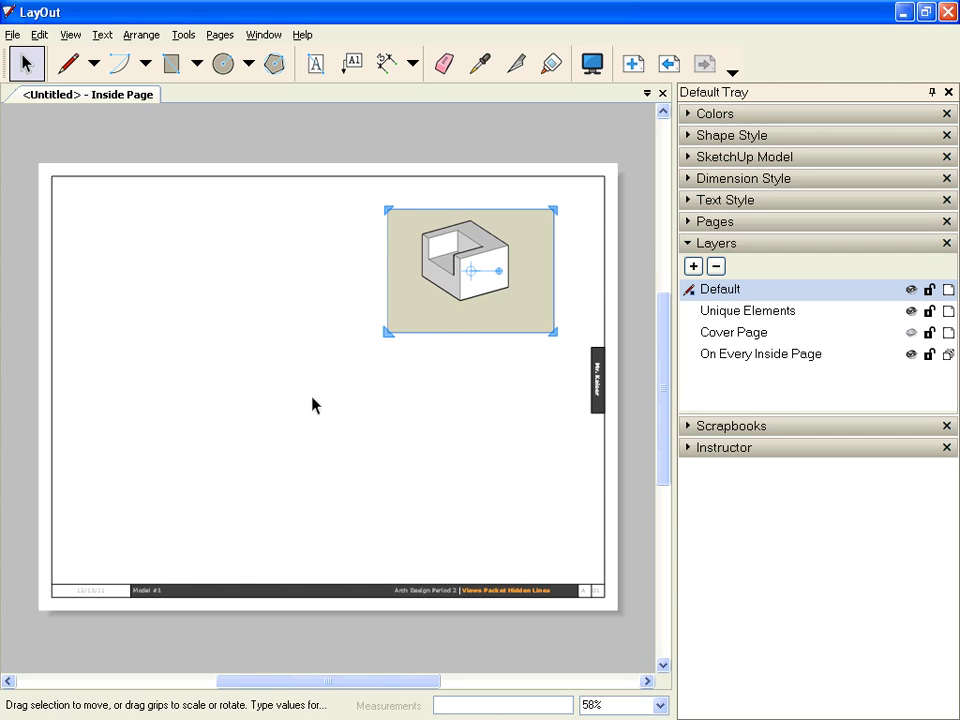
{"action": "left_click_drag", "start_coordinate": [465, 241], "coordinate": [162, 491], "text": "ctrl"}
{"action": "left_click_drag", "start_coordinate": [446, 313], "coordinate": [444, 506], "text": "ctrl"}
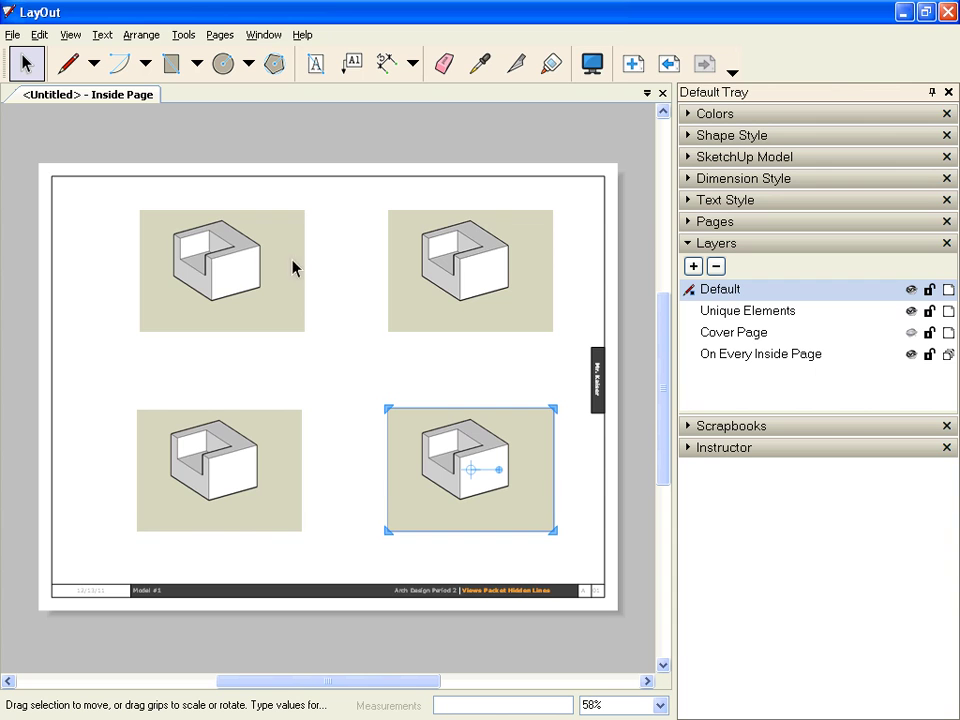
Assign the Iso scene to the viewport in the upper-right quadrant of the page.
{"action": "left_click", "coordinate": [421, 273]}
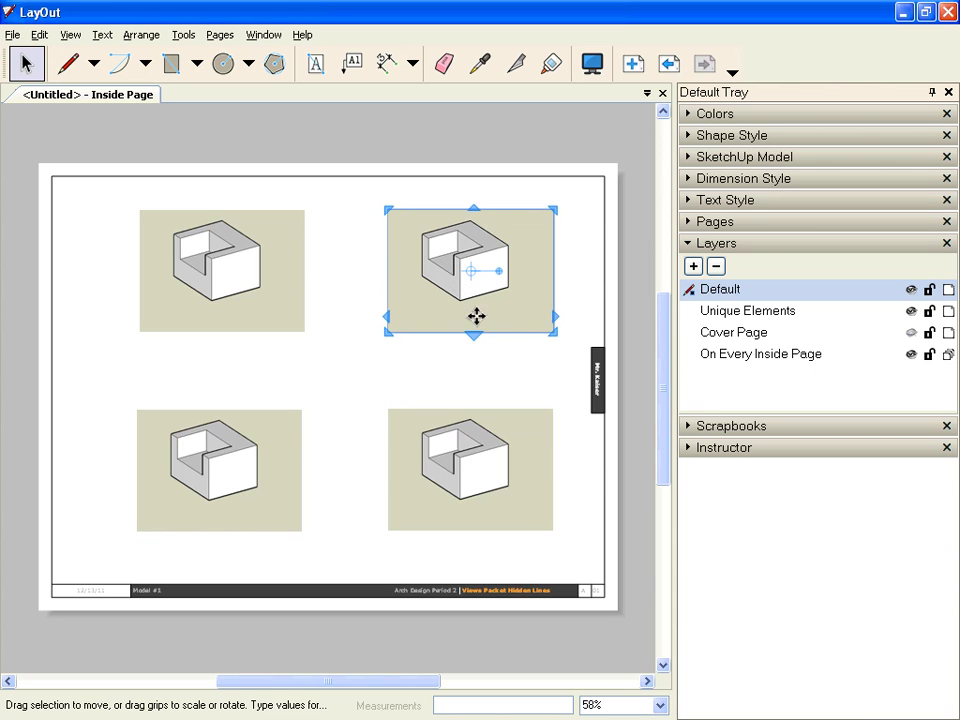
{"action": "right_click", "coordinate": [428, 292]}
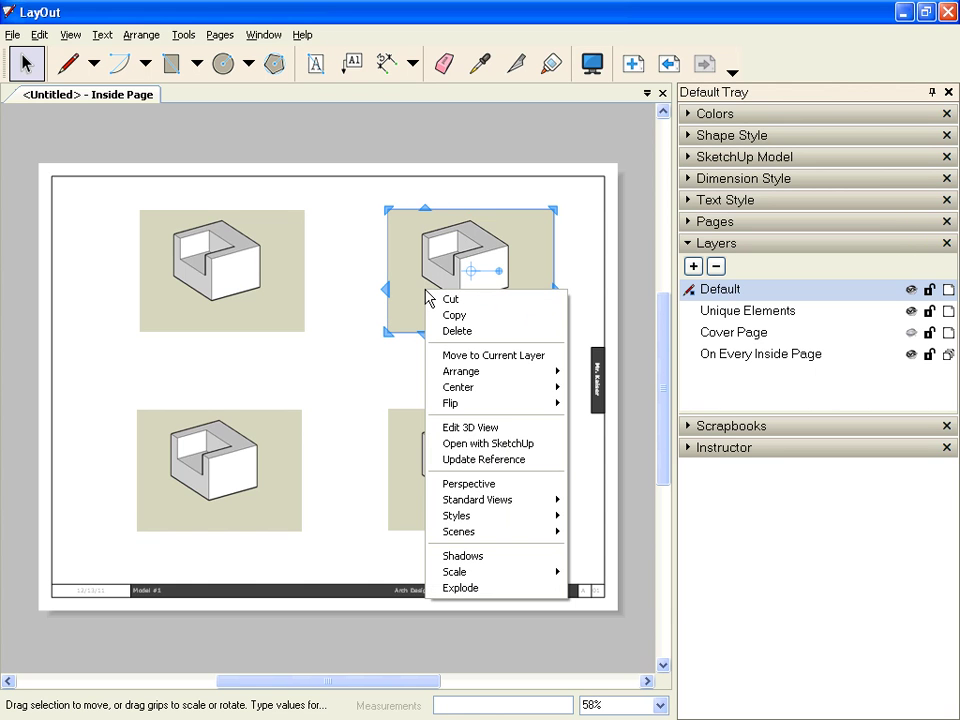
{"action": "mouse_move", "coordinate": [500, 534]}
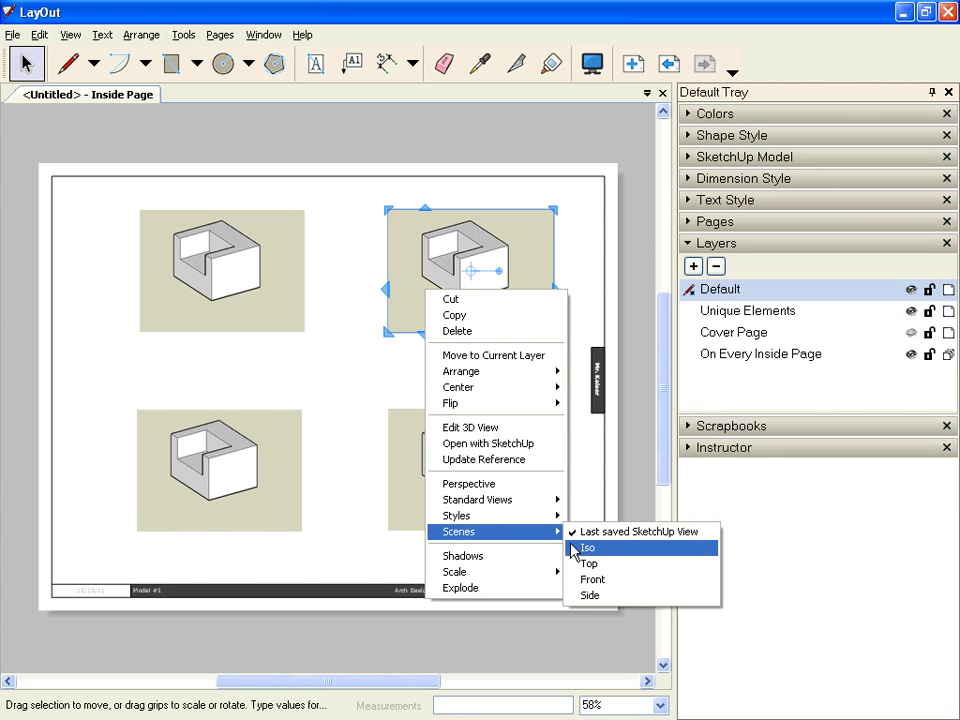
{"action": "left_click", "coordinate": [590, 550]}
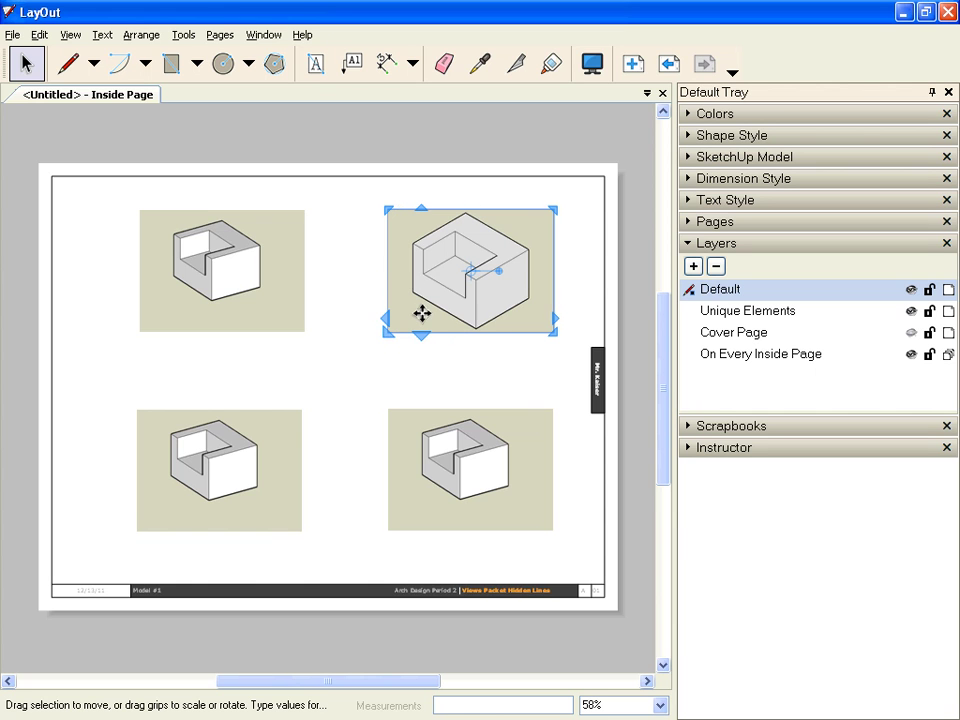
{"action": "right_click", "coordinate": [411, 229]}
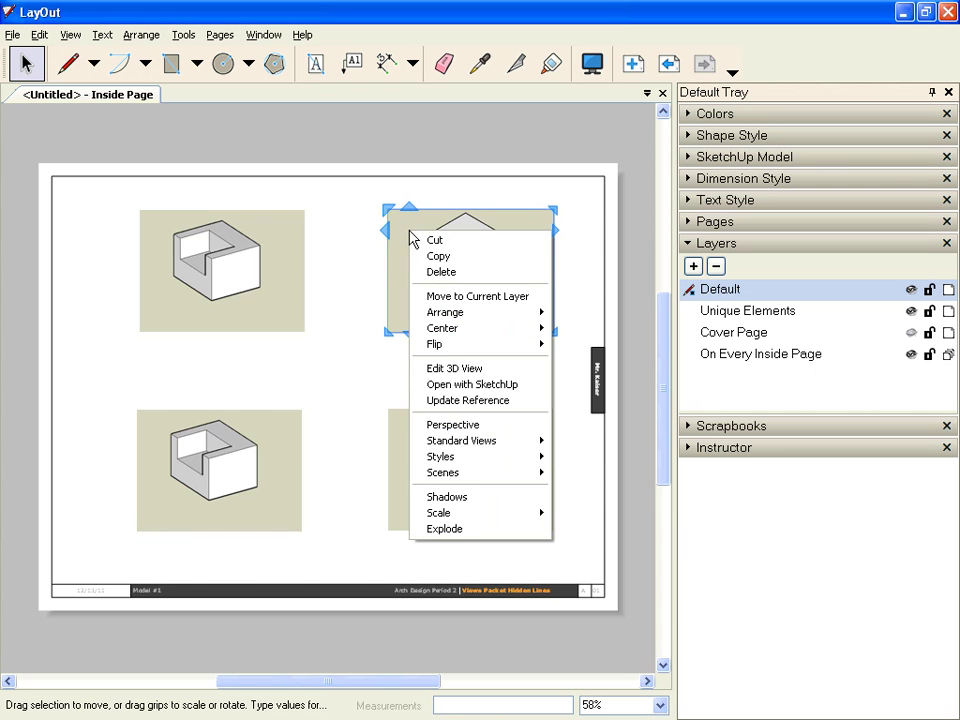
{"action": "mouse_move", "coordinate": [481, 444]}
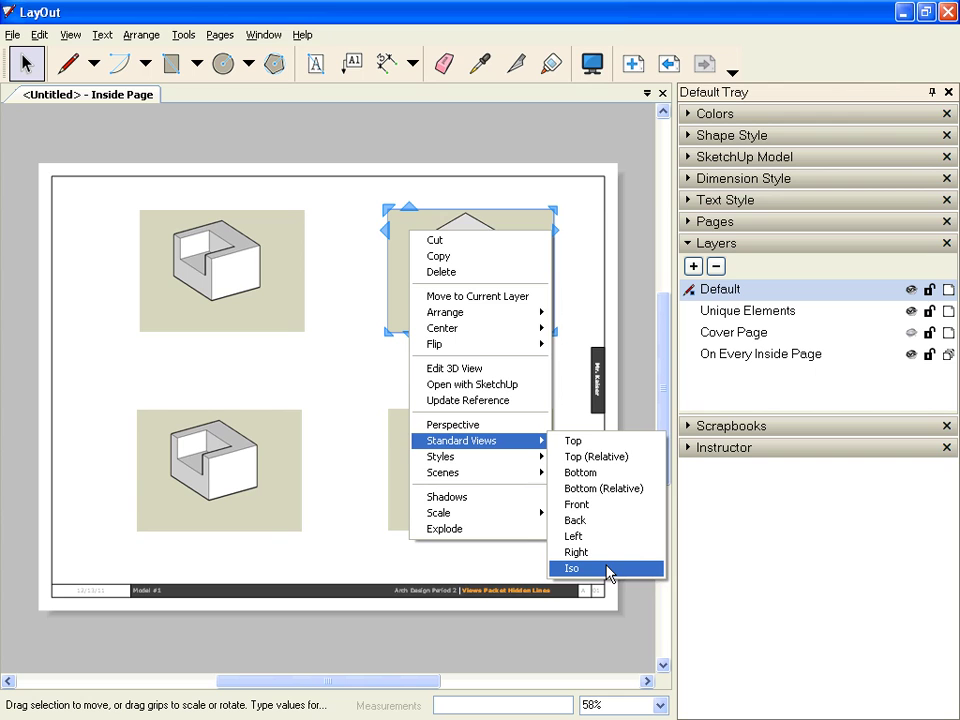
{"action": "left_click", "coordinate": [345, 262]}
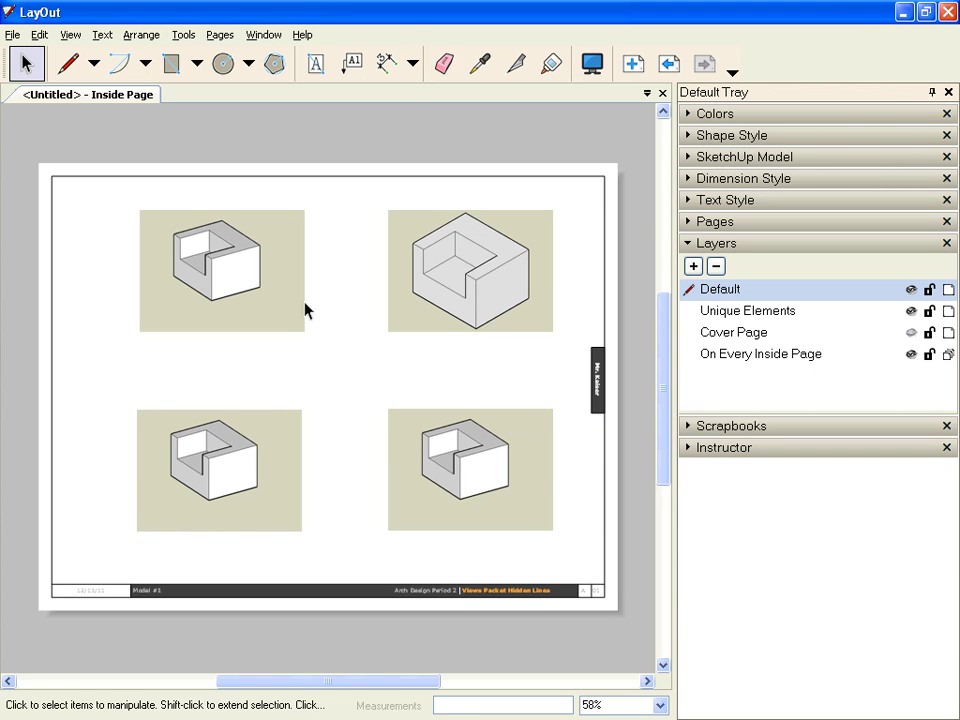
Assign the Top scene to the viewport in the upper-left quadrant of the page.
{"action": "left_click", "coordinate": [255, 300]}
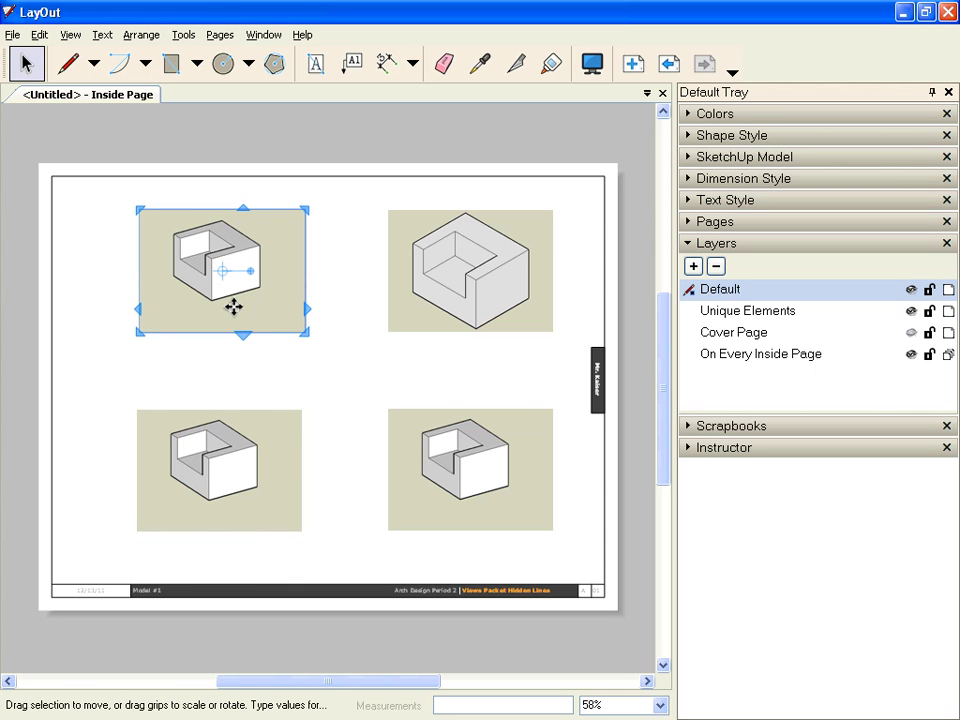
{"action": "right_click", "coordinate": [235, 312]}
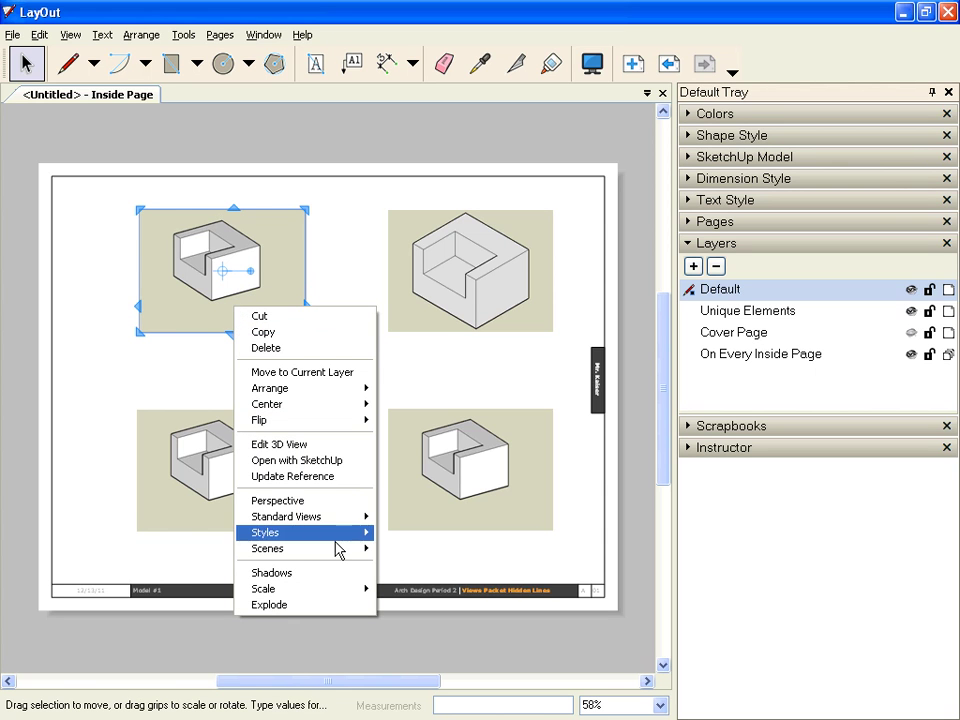
{"action": "mouse_move", "coordinate": [340, 549]}
{"action": "left_click", "coordinate": [440, 580]}
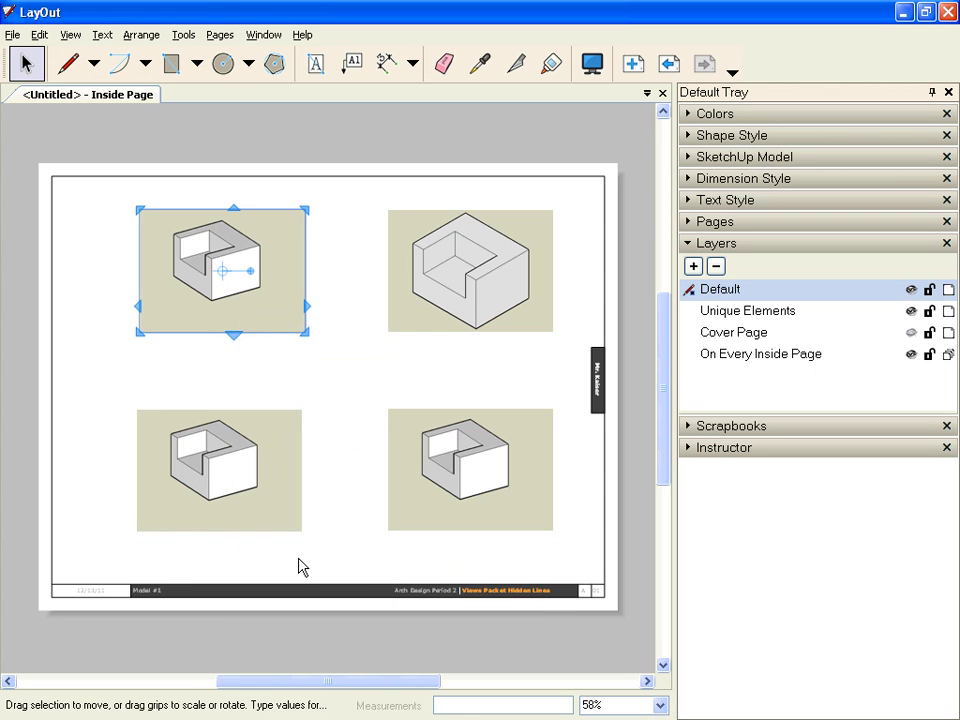
Assign the Front scene to the viewport in the lower-left quadrant of the page.
{"action": "left_click", "coordinate": [276, 438]}
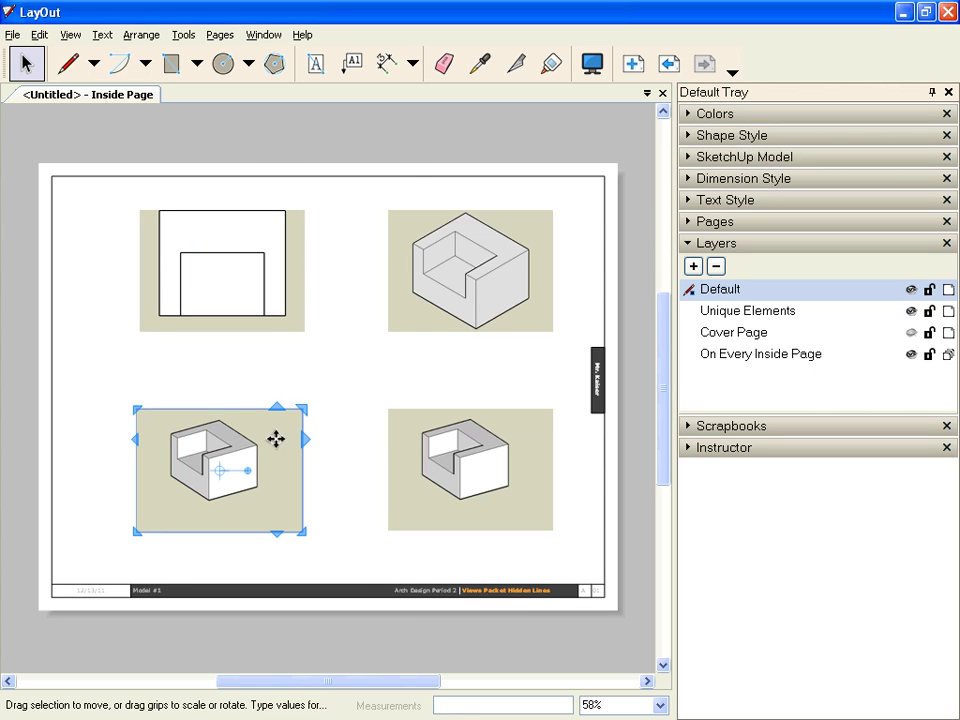
{"action": "right_click", "coordinate": [277, 438]}
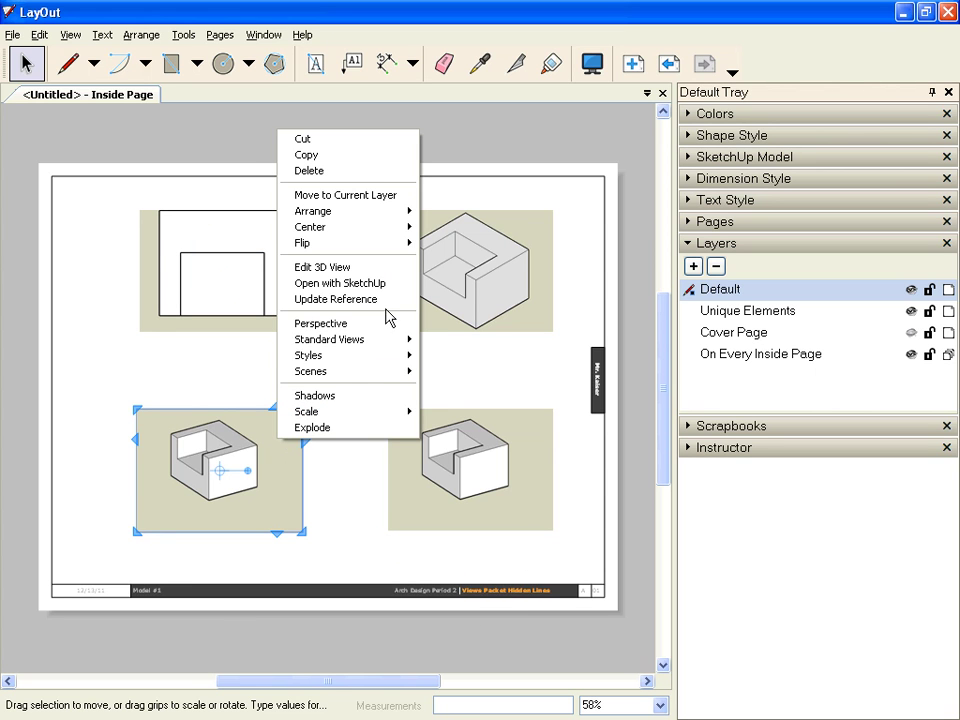
{"action": "mouse_move", "coordinate": [375, 382]}
{"action": "left_click", "coordinate": [476, 419]}
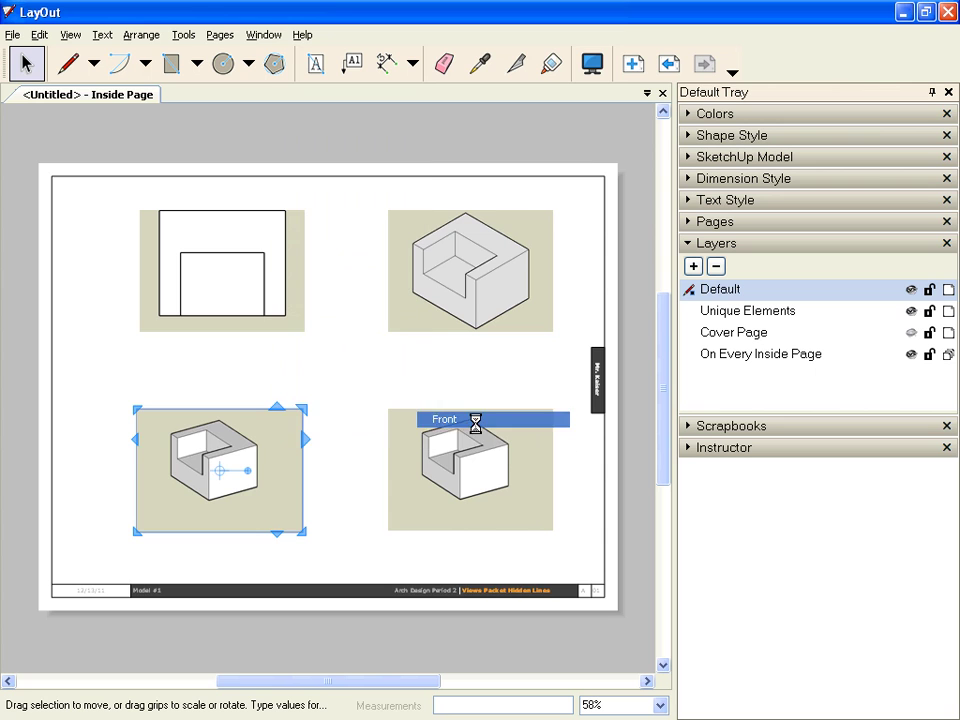
Assign the Side scene to the viewport in the lower-right quadrant of the page.
{"action": "left_click", "coordinate": [534, 440]}
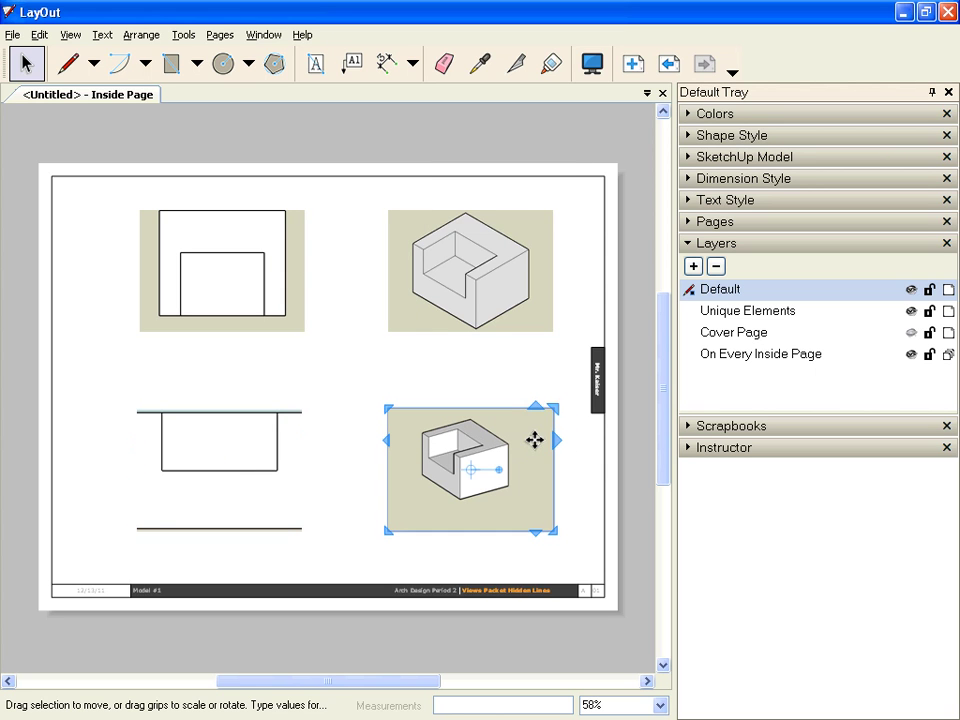
{"action": "right_click", "coordinate": [538, 448]}
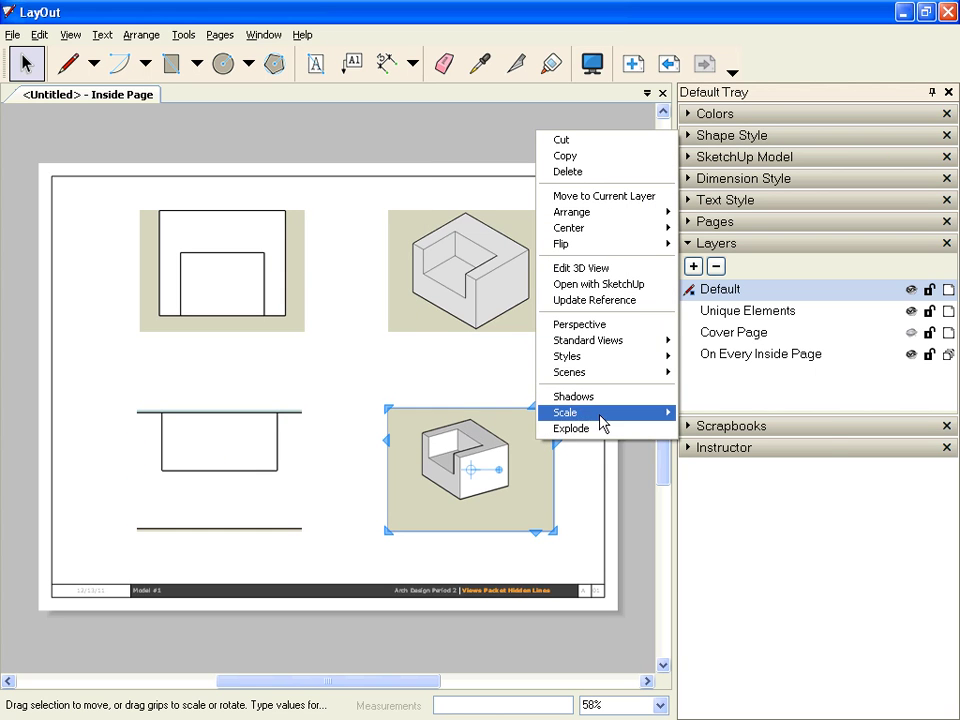
{"action": "mouse_move", "coordinate": [615, 372]}
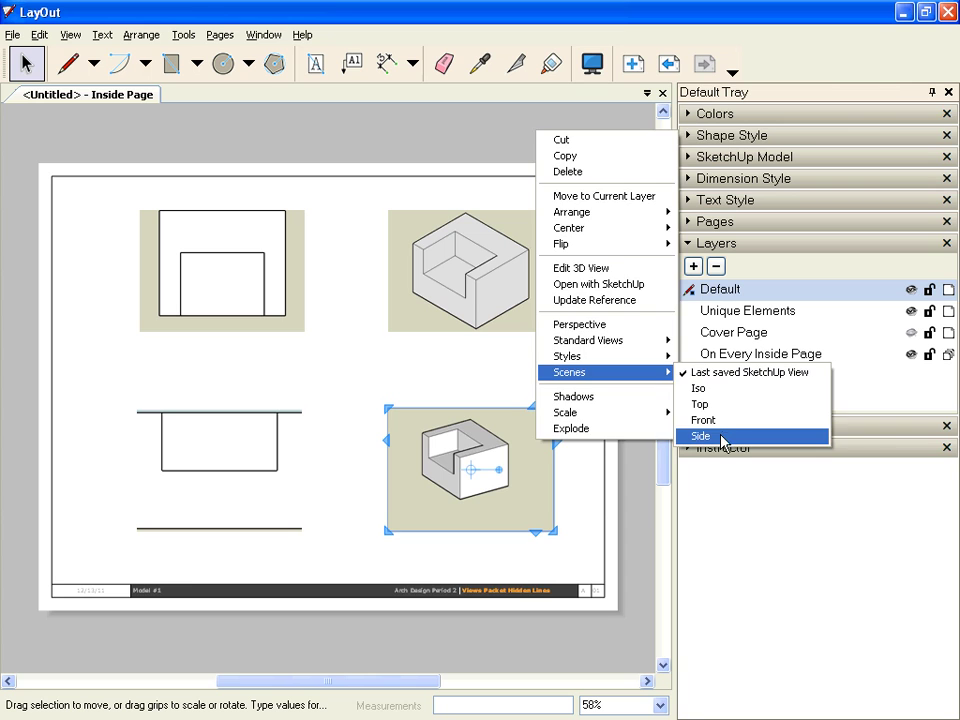
{"action": "left_click", "coordinate": [690, 437]}
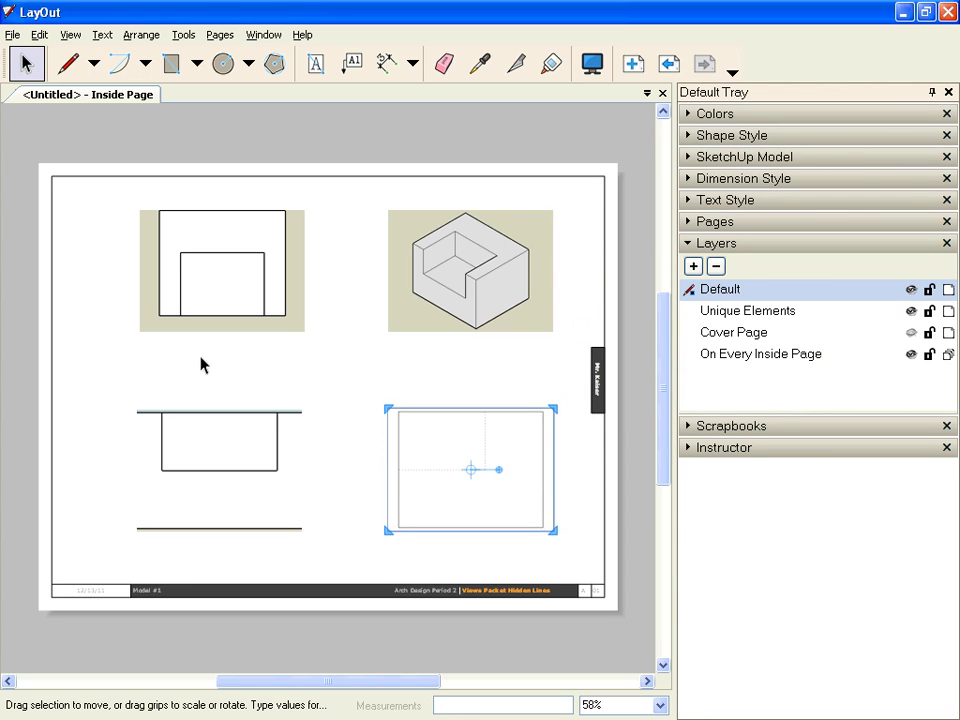
Enlarge the Front scene viewport outward on all sides to fill most of the page's lower-left quadrant.
{"action": "left_click", "coordinate": [261, 480]}
{"action": "left_click_drag", "start_coordinate": [130, 445], "coordinate": [93, 445]}
{"action": "left_click_drag", "start_coordinate": [167, 409], "coordinate": [171, 376]}
{"action": "left_click_drag", "start_coordinate": [305, 533], "coordinate": [357, 559]}
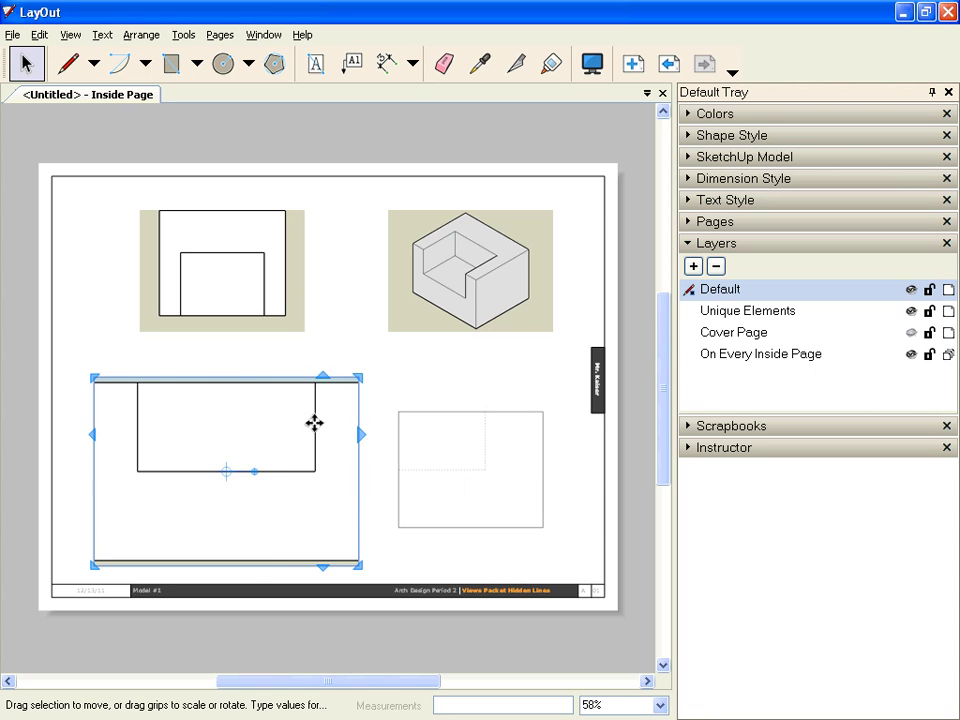
{"action": "left_click", "coordinate": [264, 290]}
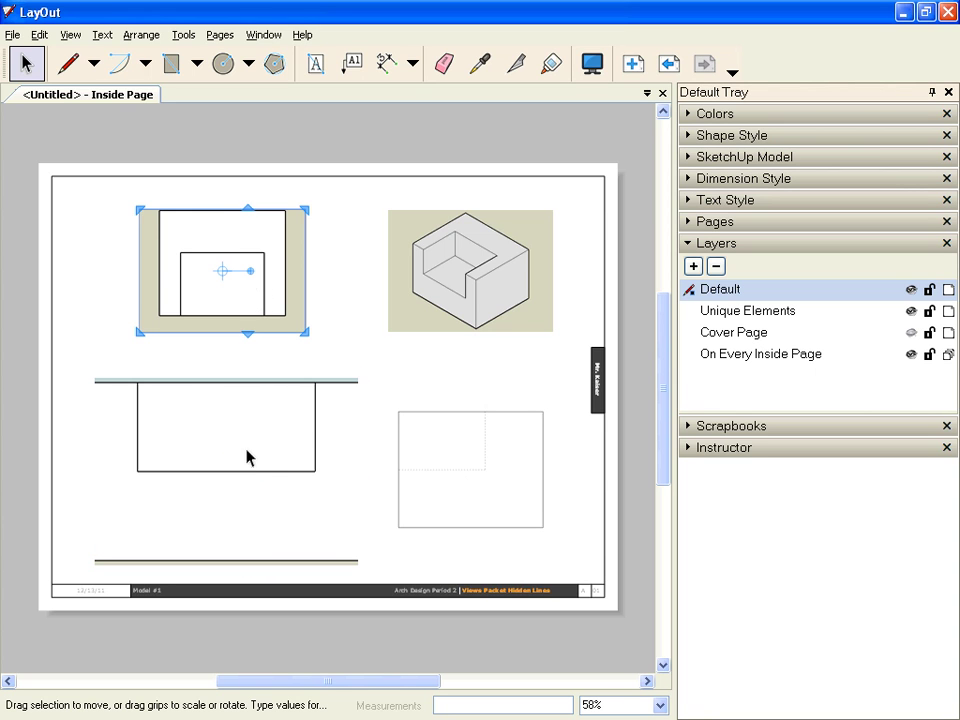
{"action": "left_click", "coordinate": [248, 477]}
{"action": "left_click", "coordinate": [233, 270]}
{"action": "left_click", "coordinate": [424, 460]}
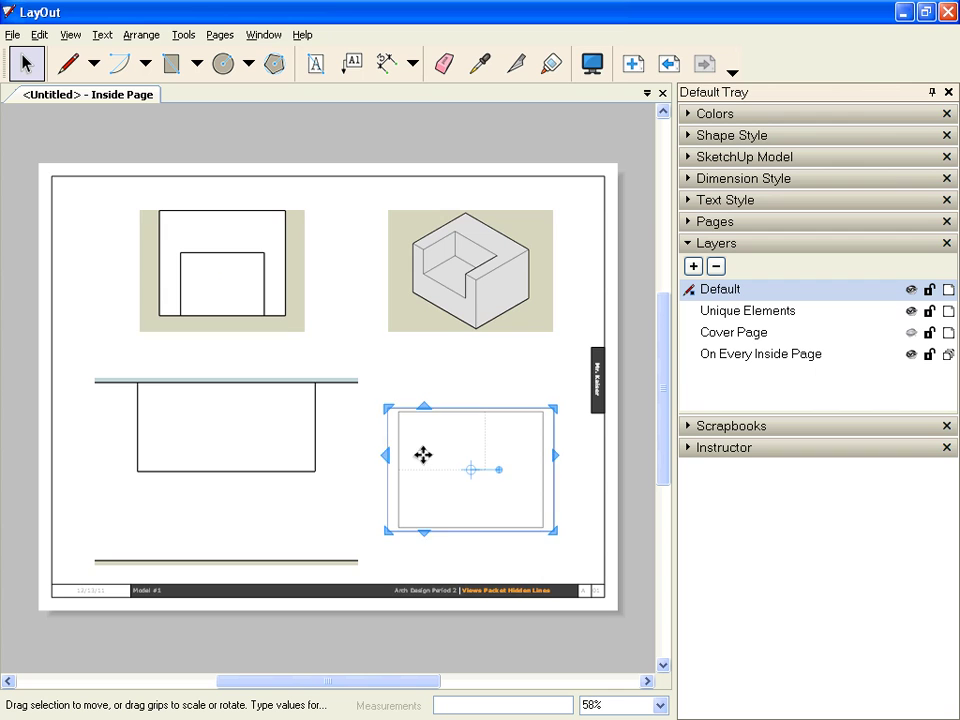
{"action": "left_click", "coordinate": [465, 281]}
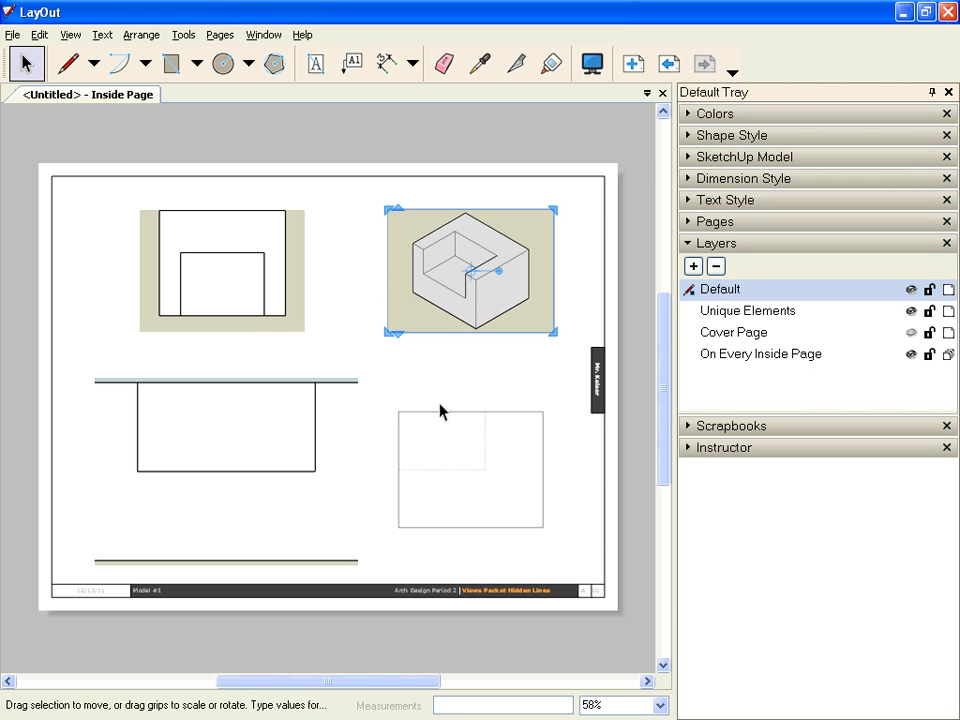
Set the Top scene viewport's model scale to 1" = 2" (1:2).
{"action": "left_click", "coordinate": [220, 260]}
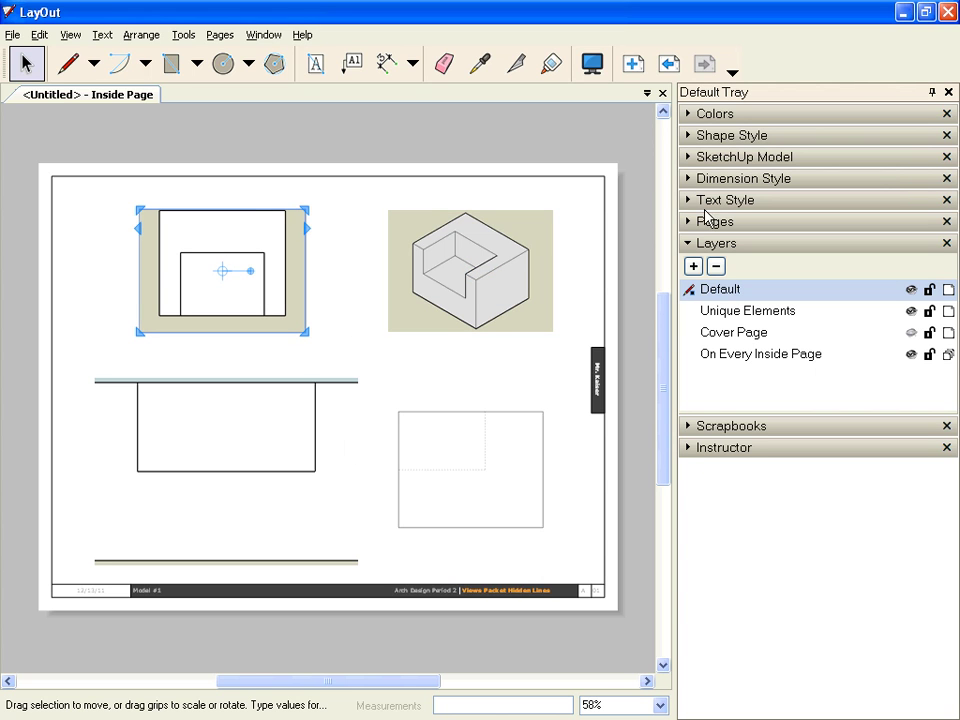
{"action": "left_click", "coordinate": [688, 160]}
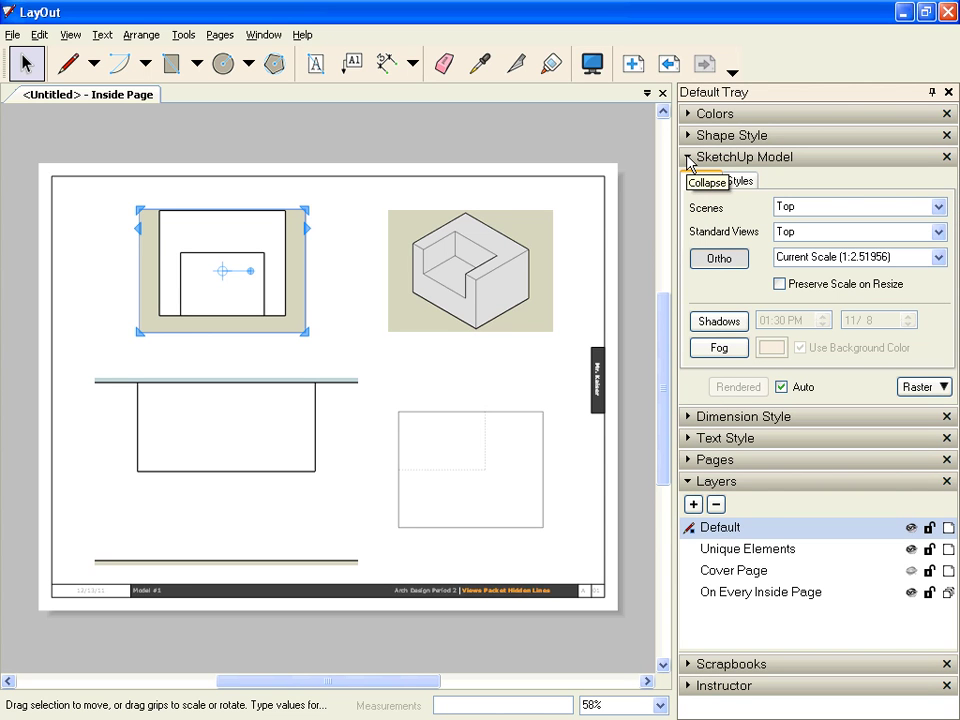
{"action": "left_click", "coordinate": [691, 482]}
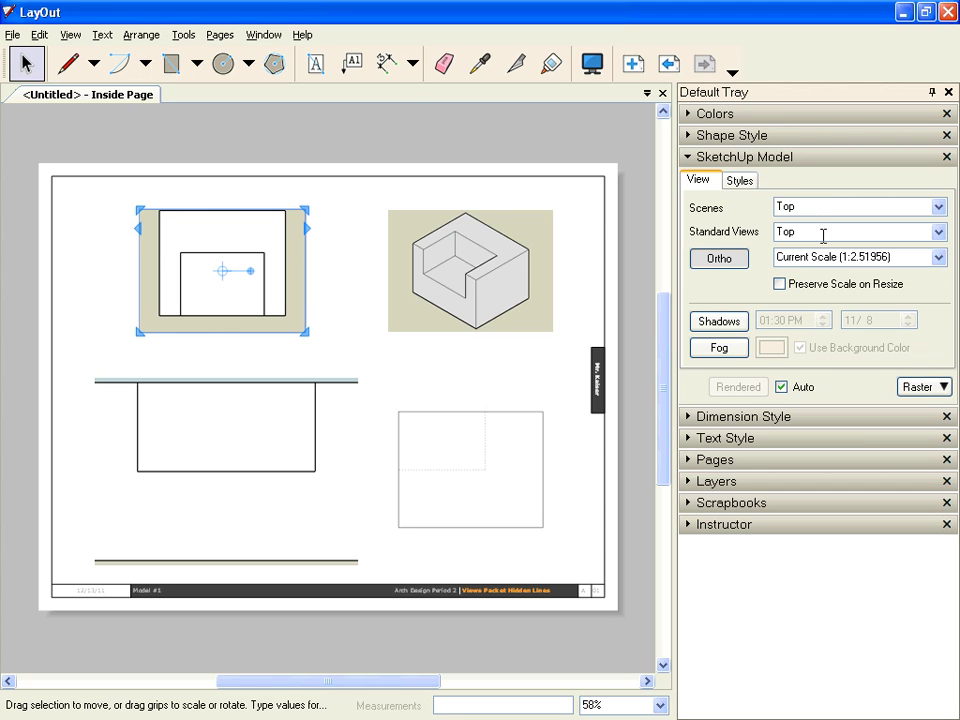
{"action": "left_click", "coordinate": [939, 207]}
{"action": "left_click", "coordinate": [940, 208]}
{"action": "left_click", "coordinate": [862, 254]}
{"action": "left_click", "coordinate": [941, 260]}
{"action": "left_click", "coordinate": [938, 277]}
{"action": "left_click", "coordinate": [938, 277]}
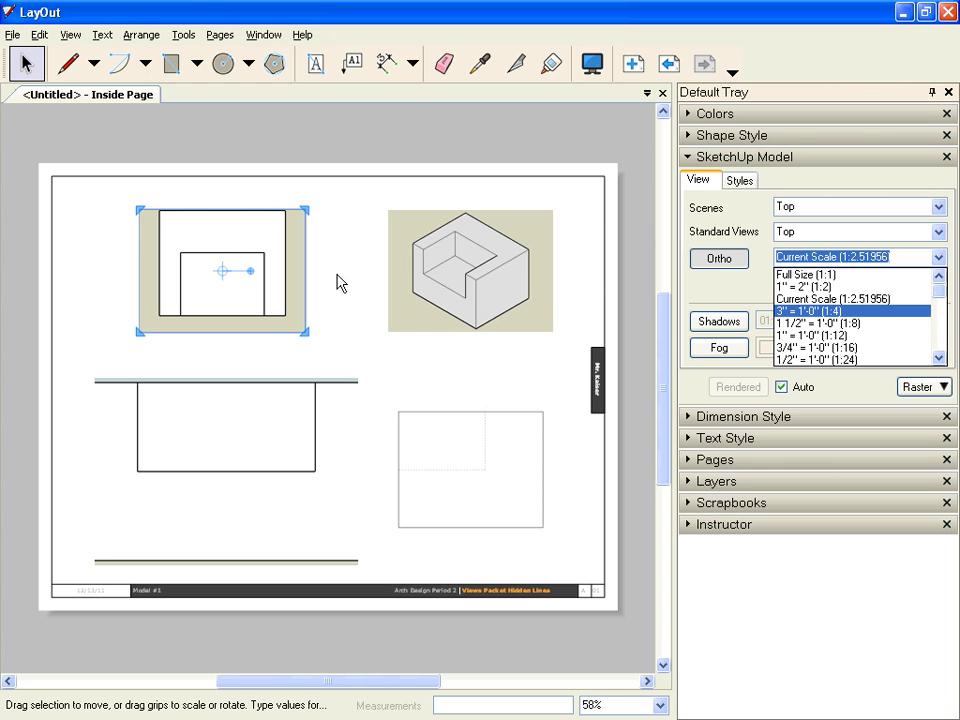
{"action": "left_click", "coordinate": [822, 287]}
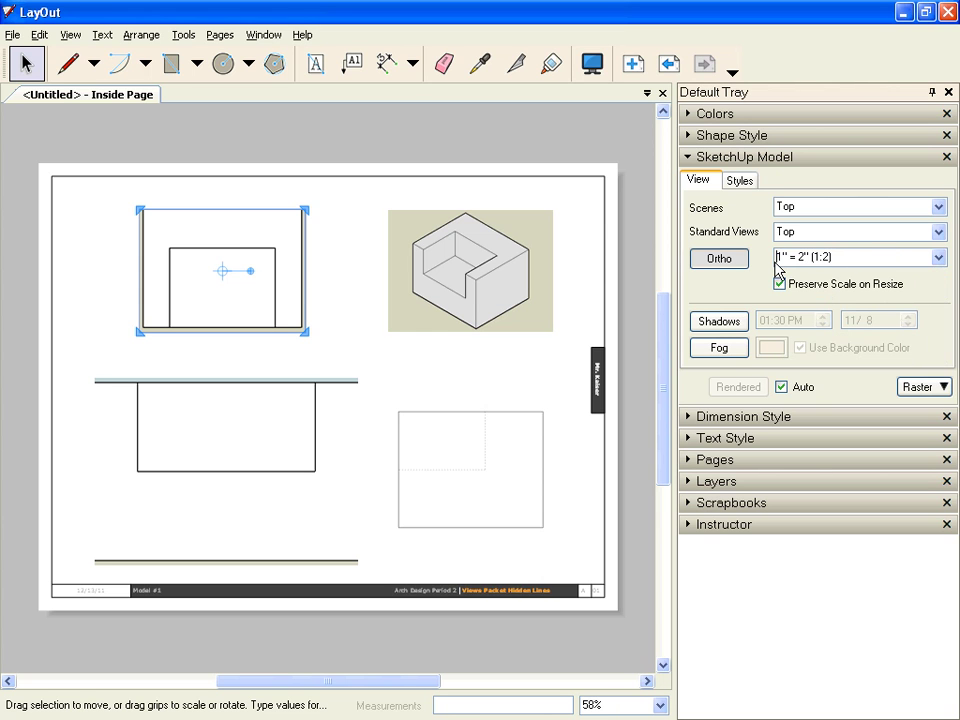
Add a custom model scale of 1 in on paper to 2 in in the model to the available scales.
{"action": "left_click", "coordinate": [939, 257]}
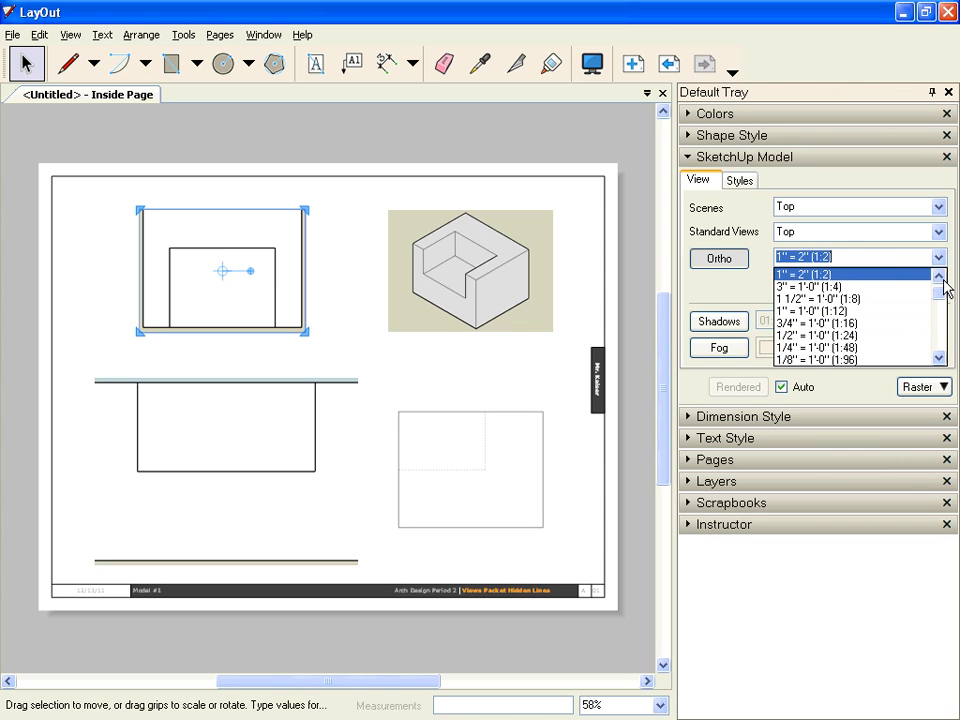
{"action": "left_click_drag", "start_coordinate": [941, 283], "coordinate": [941, 362]}
{"action": "left_click", "coordinate": [822, 360]}
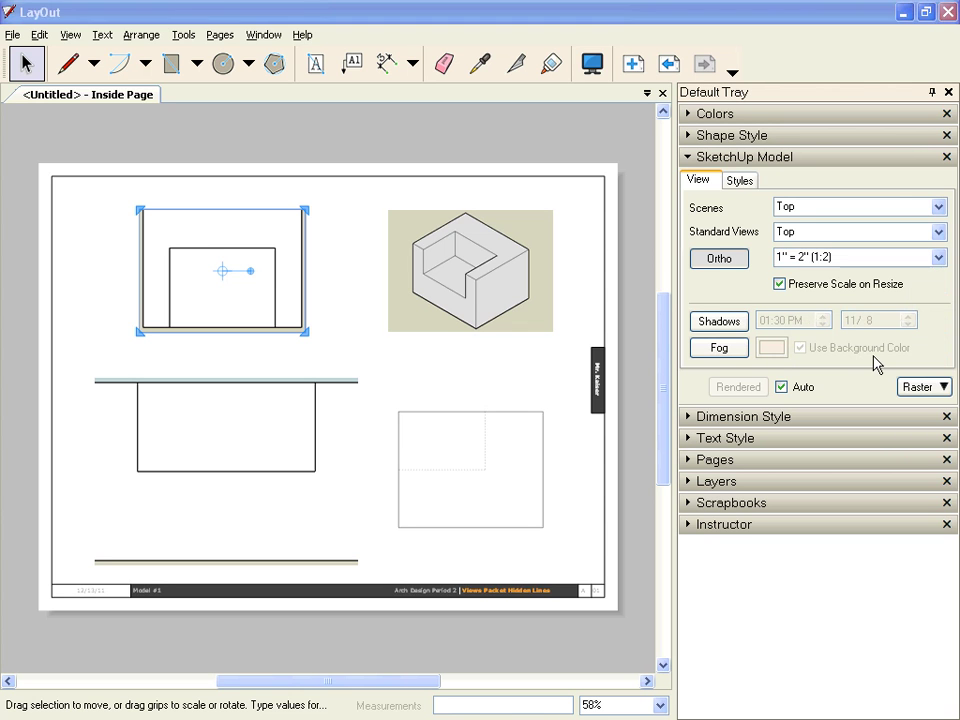
{"action": "left_click_drag", "start_coordinate": [0, 170], "coordinate": [694, 35]}
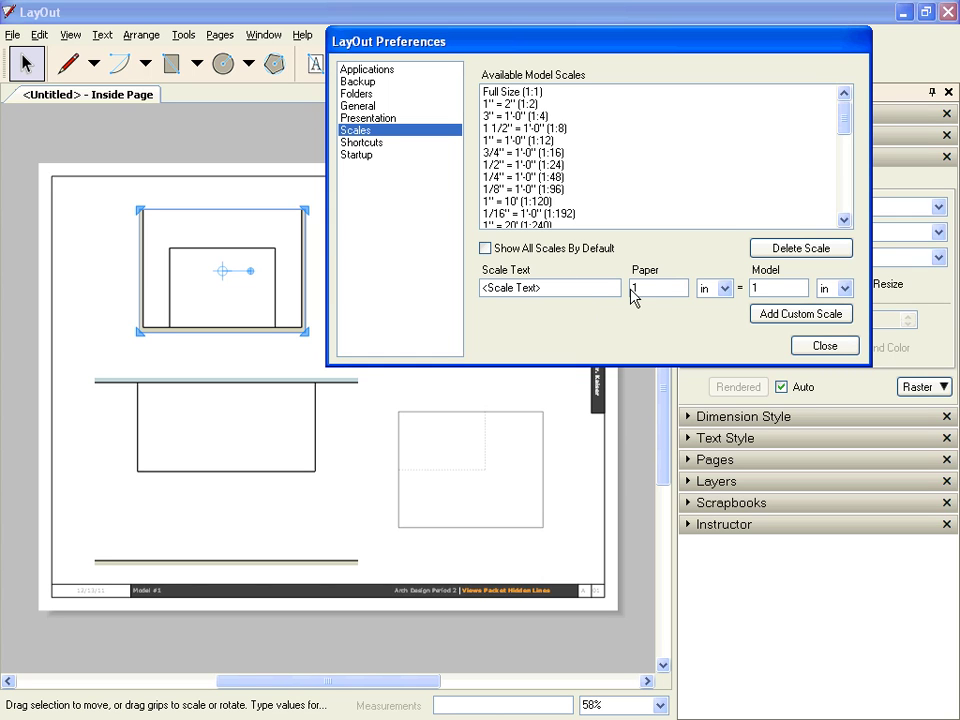
{"action": "left_click", "coordinate": [660, 290]}
{"action": "key", "text": "Tab"}
{"action": "key", "text": "Tab"}
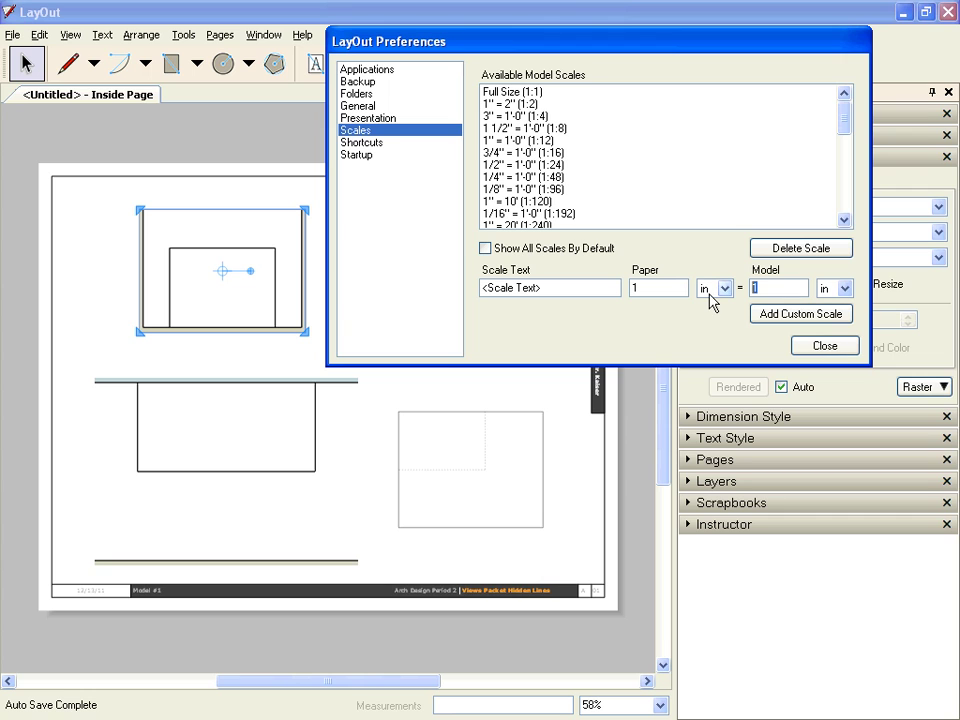
{"action": "type", "text": "2"}
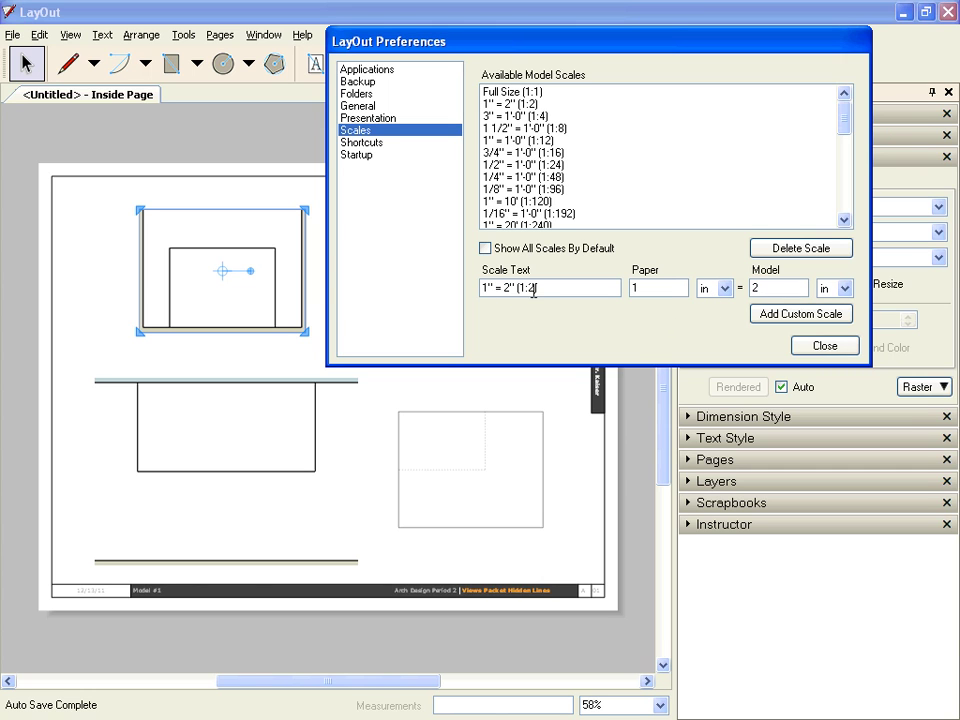
{"action": "left_click", "coordinate": [799, 318]}
{"action": "left_click", "coordinate": [838, 345]}
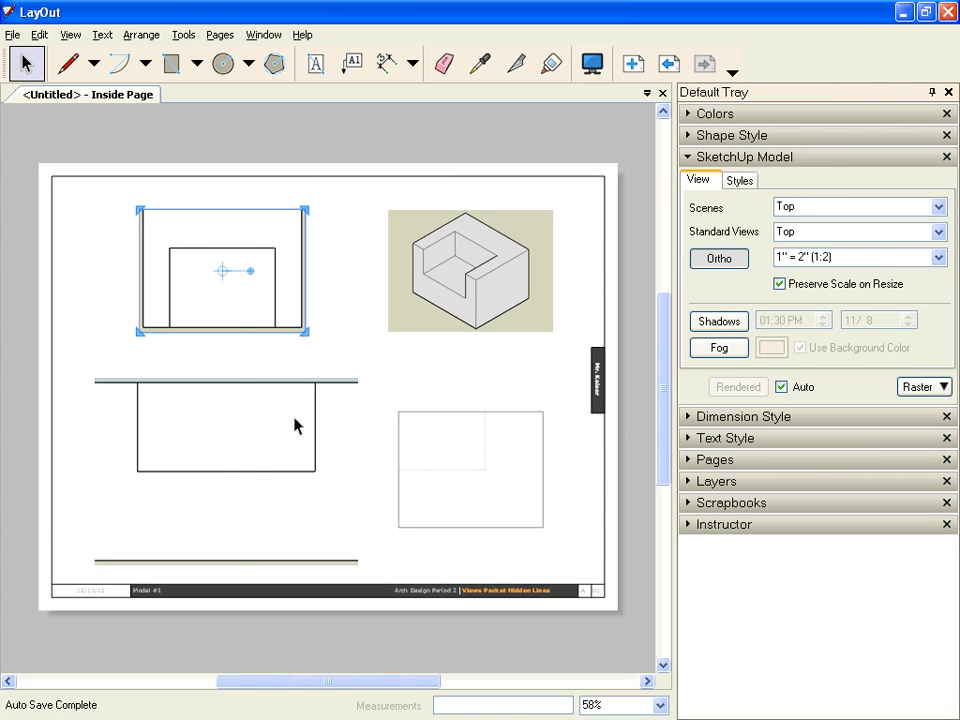
Set the model scale of the Front and Side scene viewports to 1" = 2" (1:2).
{"action": "left_click", "coordinate": [235, 424]}
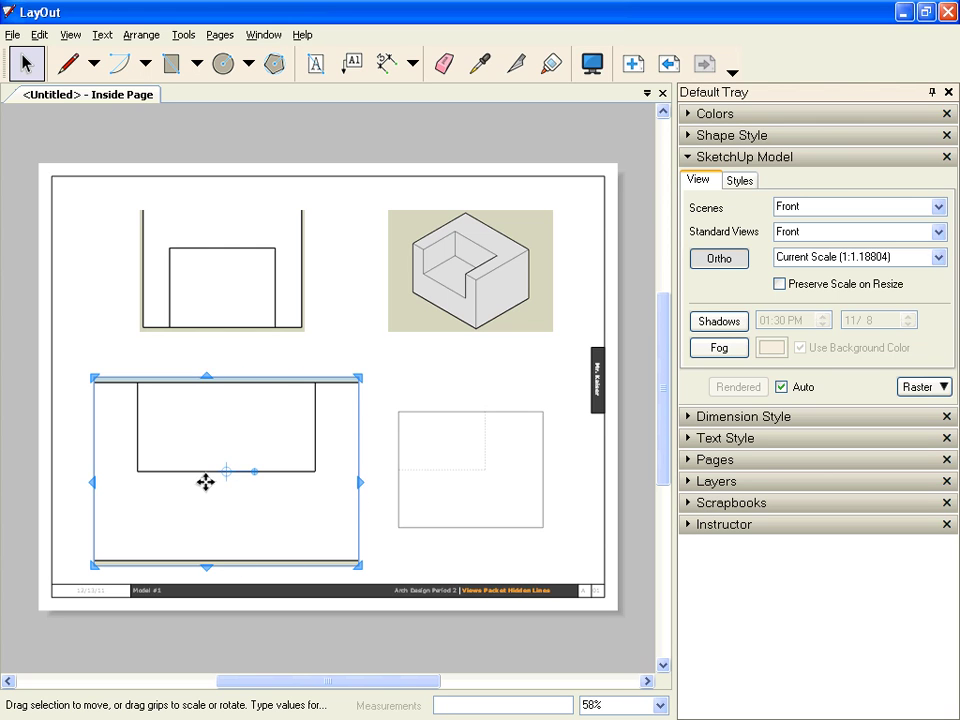
{"action": "left_click", "coordinate": [939, 257]}
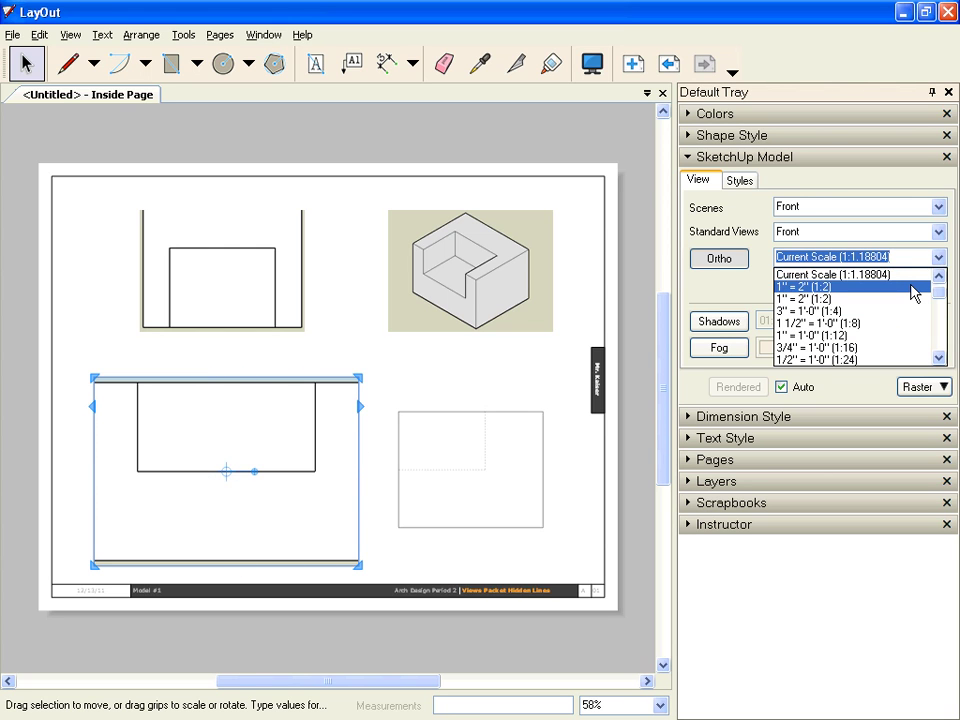
{"action": "left_click", "coordinate": [914, 292]}
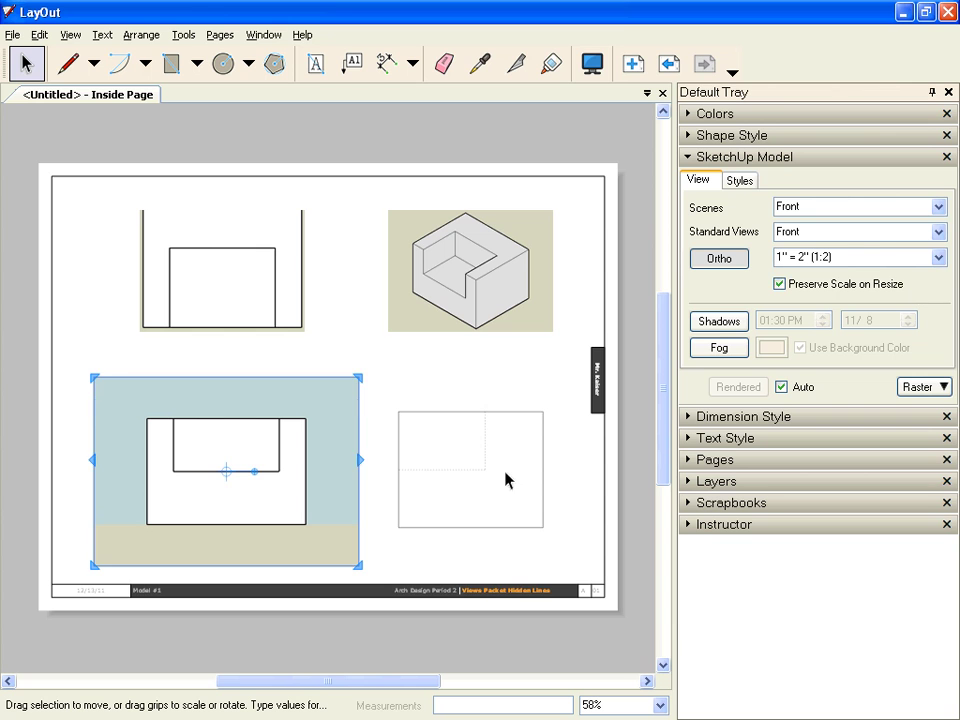
{"action": "left_click", "coordinate": [481, 473]}
{"action": "left_click", "coordinate": [938, 260]}
{"action": "left_click", "coordinate": [861, 286]}
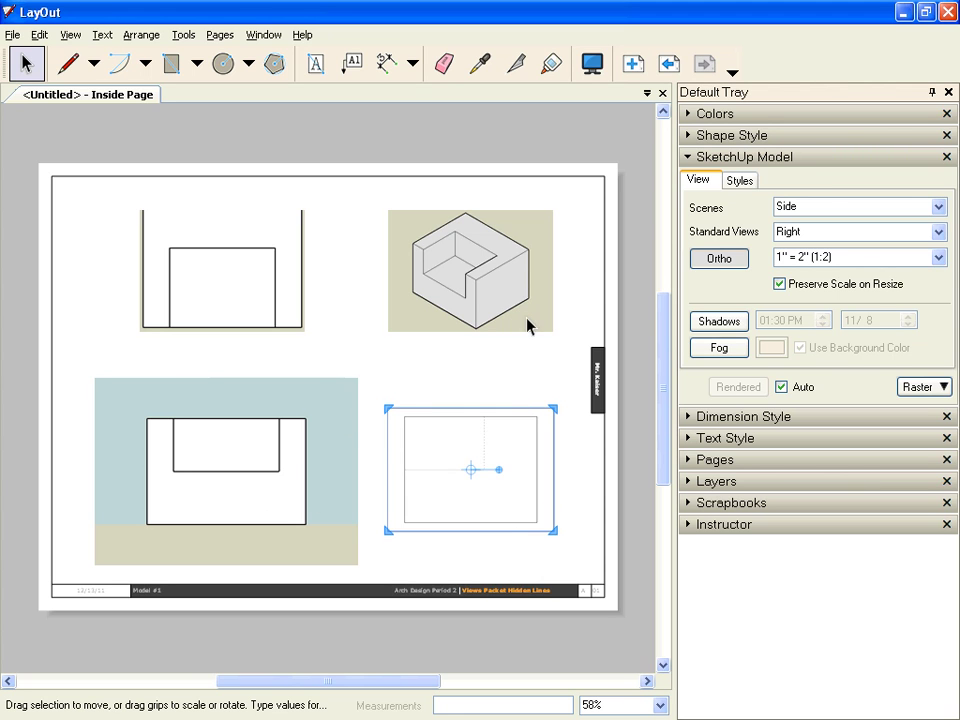
Widen the Top scene viewport on both sides and extend it upward so the whole model fits inside.
{"action": "left_click", "coordinate": [292, 401]}
{"action": "left_click", "coordinate": [286, 266]}
{"action": "left_click_drag", "start_coordinate": [311, 251], "coordinate": [341, 251]}
{"action": "left_click_drag", "start_coordinate": [142, 263], "coordinate": [99, 260]}
{"action": "left_click_drag", "start_coordinate": [216, 208], "coordinate": [216, 199]}
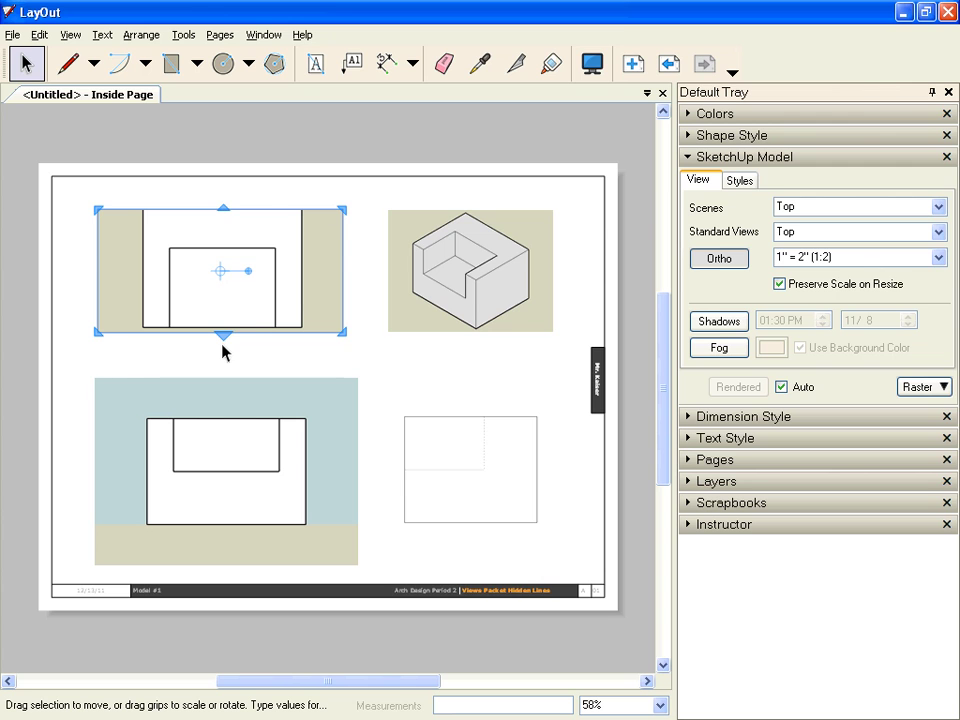
{"action": "left_click_drag", "start_coordinate": [223, 209], "coordinate": [223, 190]}
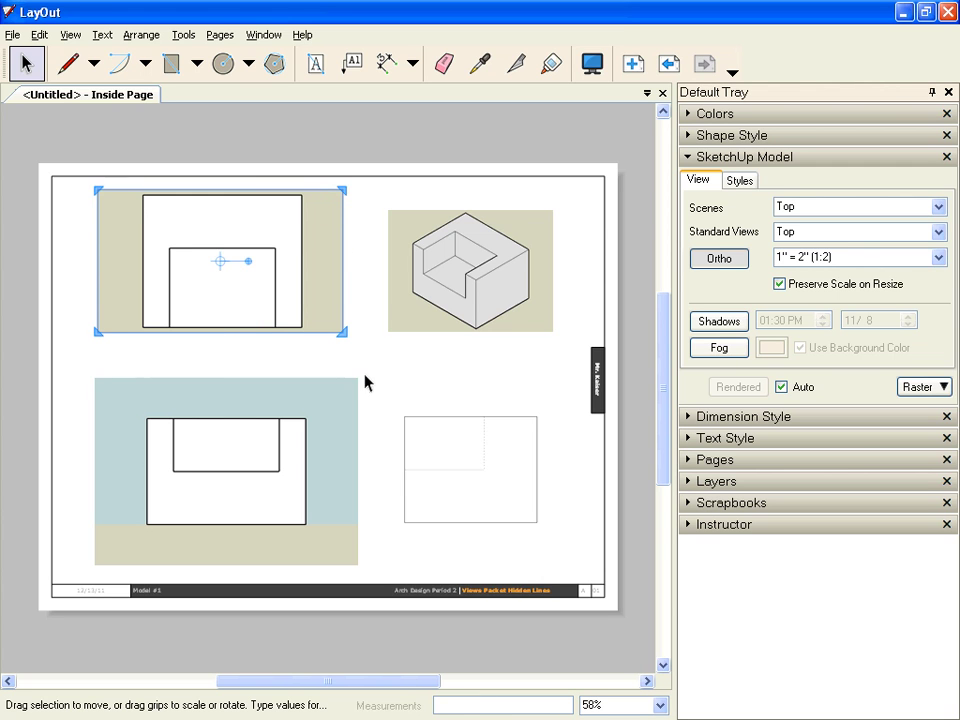
{"action": "left_click", "coordinate": [326, 420]}
{"action": "left_click", "coordinate": [320, 277]}
{"action": "left_click", "coordinate": [399, 293]}
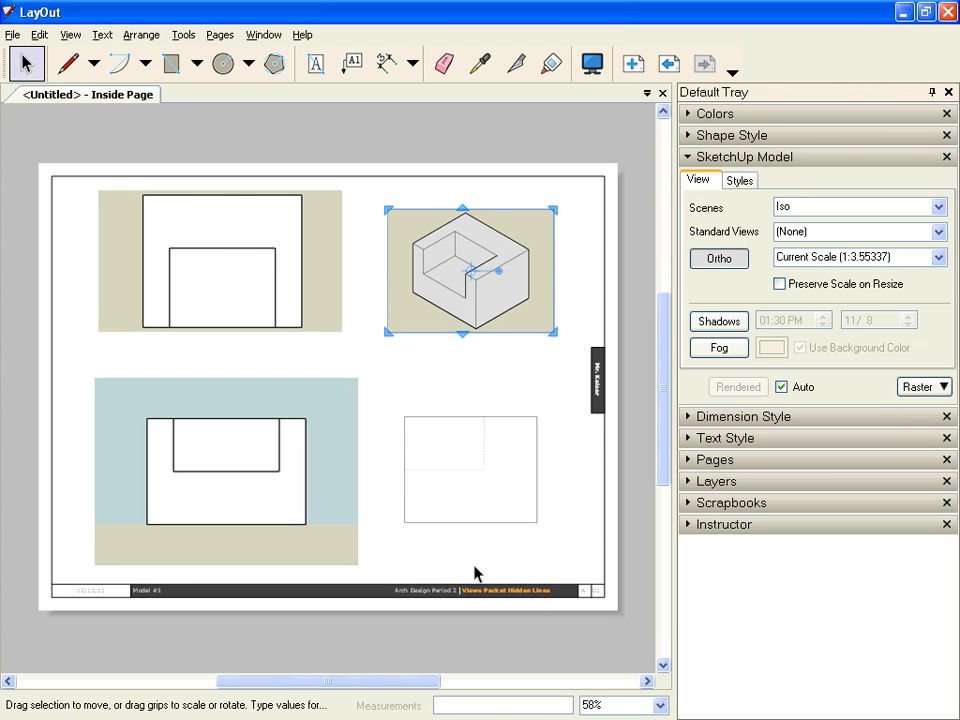
{"action": "left_click", "coordinate": [450, 403]}
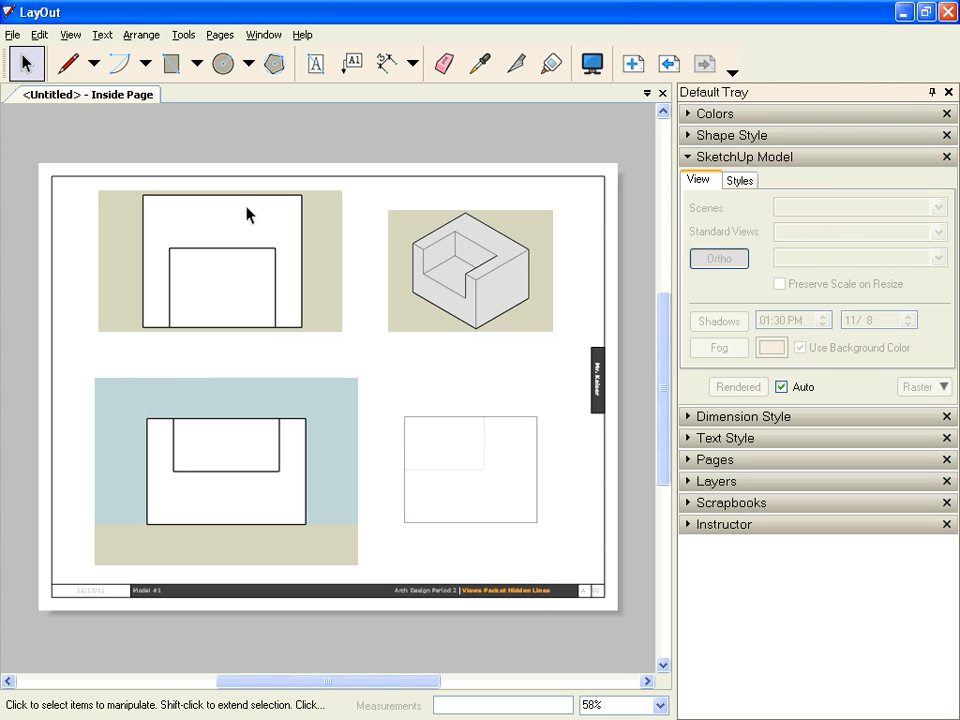
Apply the Engineering style from the Default Styles collection to the Iso scene viewport.
{"action": "left_click", "coordinate": [403, 315]}
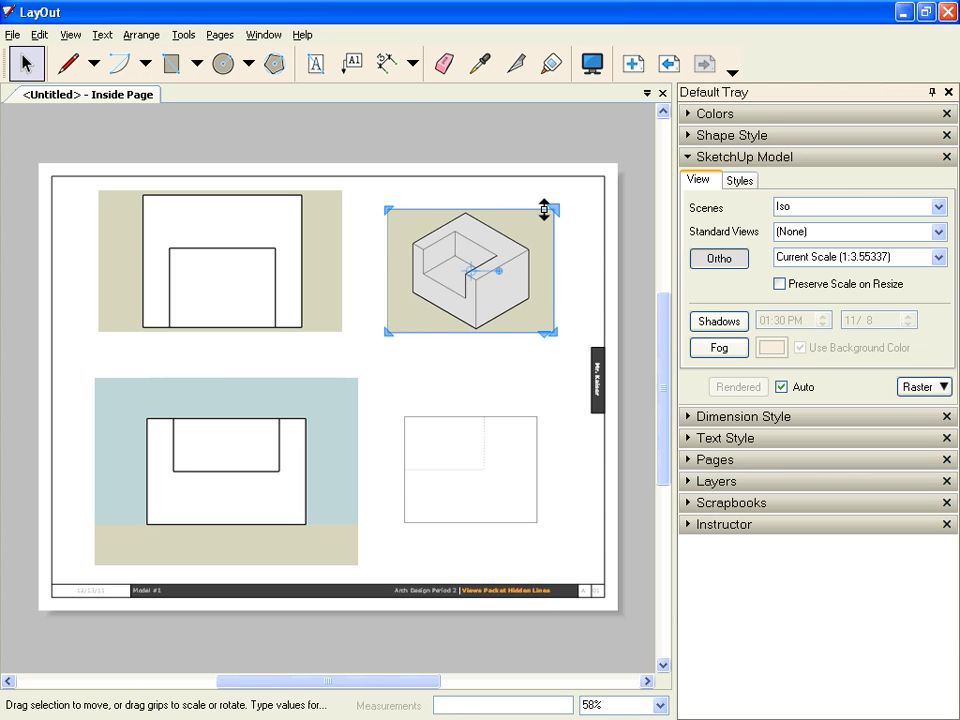
{"action": "left_click", "coordinate": [741, 182]}
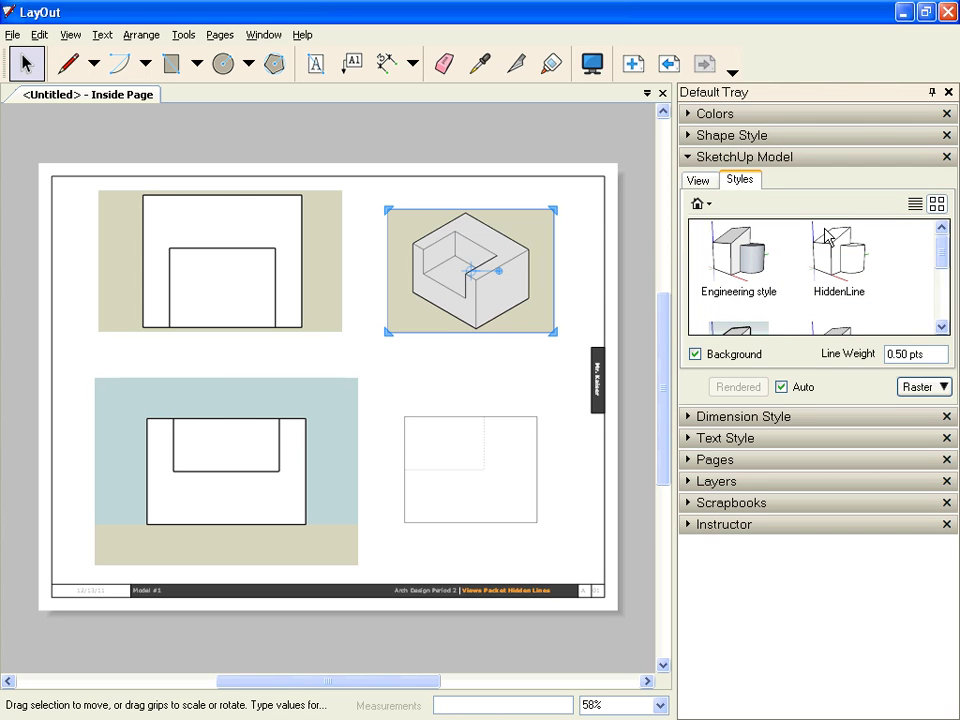
{"action": "left_click", "coordinate": [698, 205]}
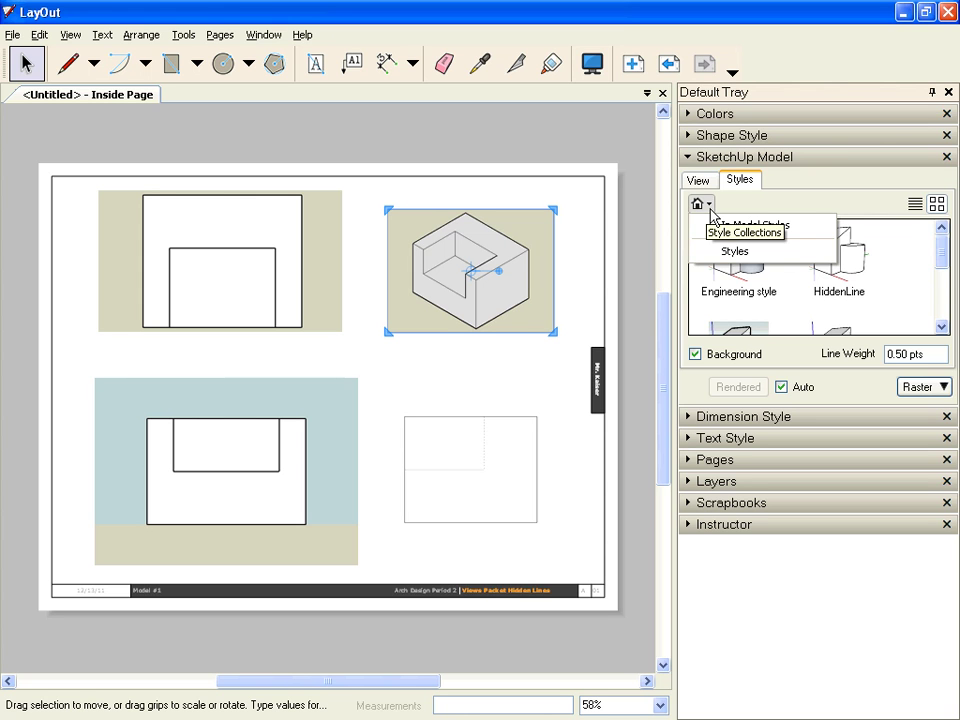
{"action": "left_click", "coordinate": [732, 254]}
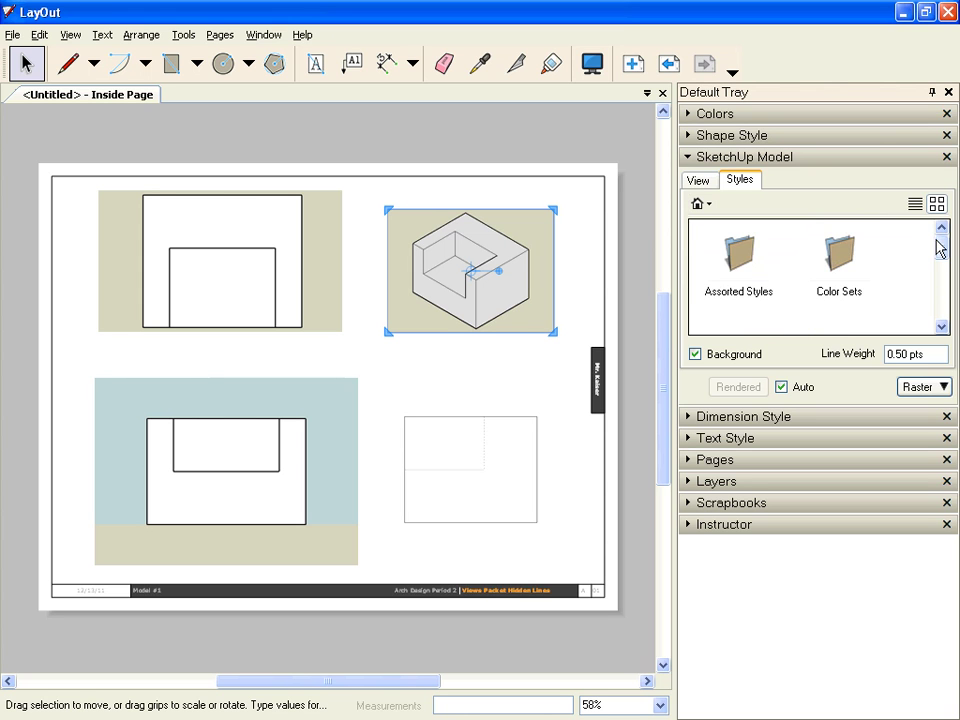
{"action": "mouse_move", "coordinate": [943, 257]}
{"action": "left_mouse_down"}
{"action": "mouse_move", "coordinate": [944, 285]}
{"action": "mouse_move", "coordinate": [943, 275]}
{"action": "left_mouse_up"}
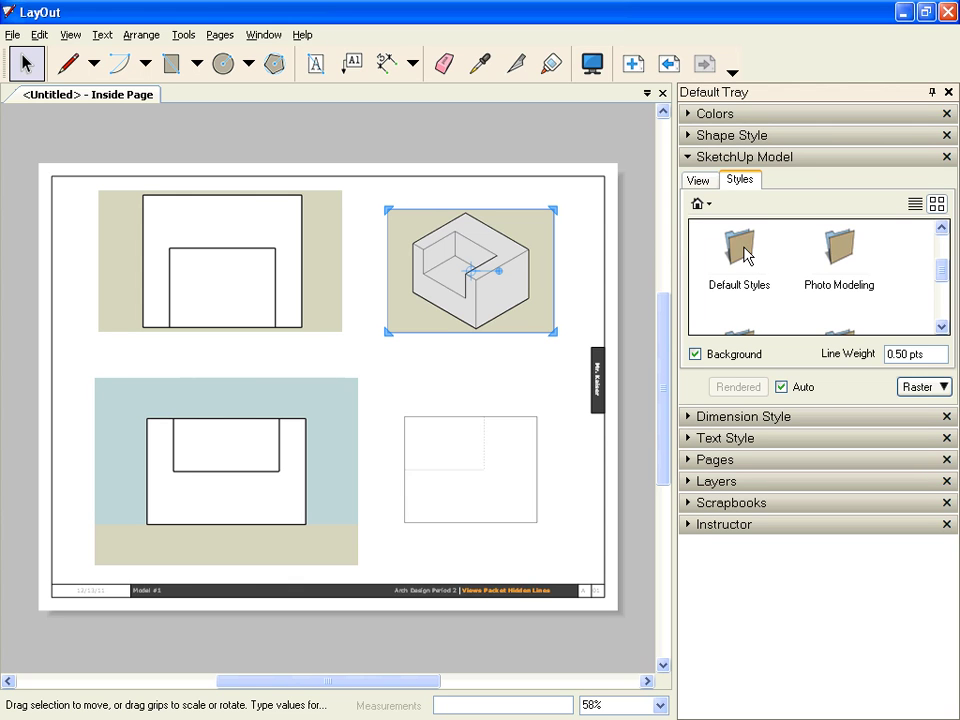
{"action": "double_click", "coordinate": [745, 255]}
{"action": "left_click_drag", "start_coordinate": [945, 251], "coordinate": [939, 330]}
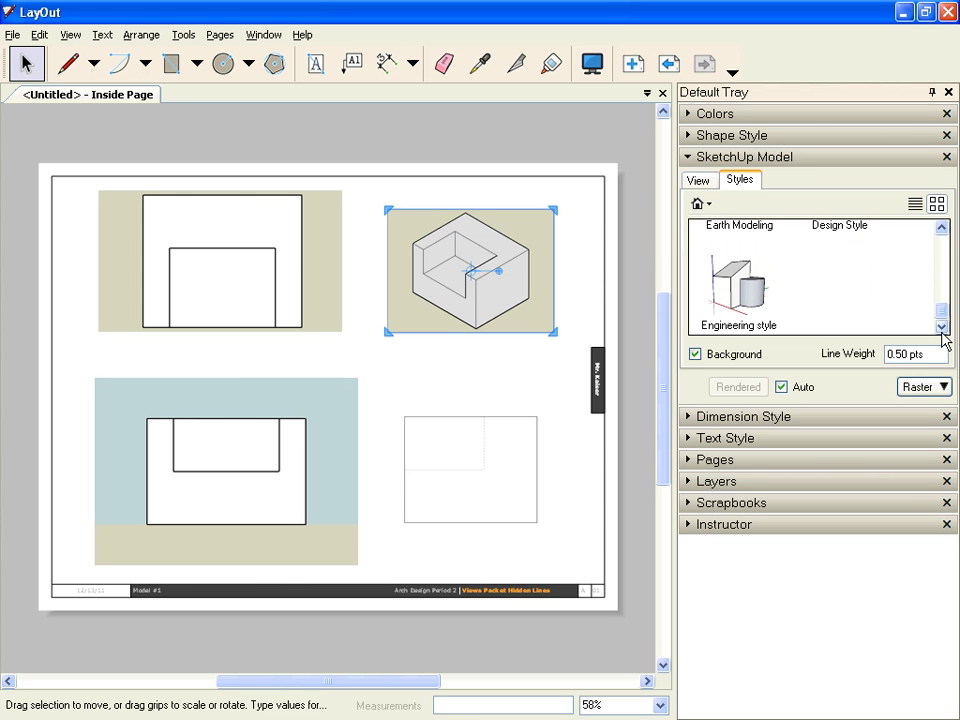
{"action": "left_click", "coordinate": [740, 298]}
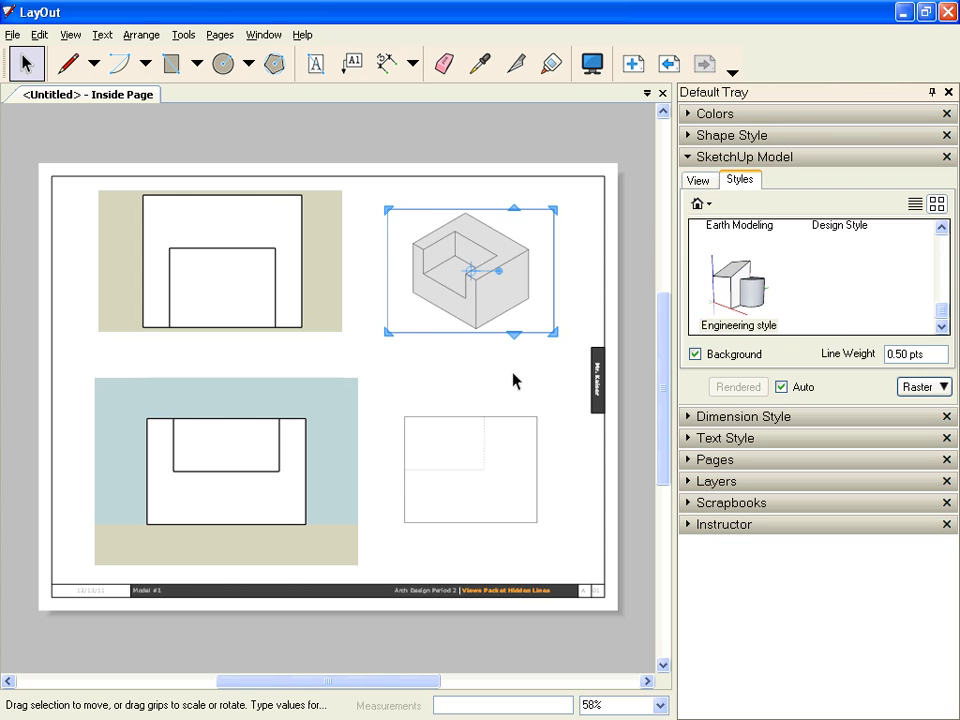
Apply the Engineering style to the Top and Front scene viewports.
{"action": "left_click", "coordinate": [319, 270]}
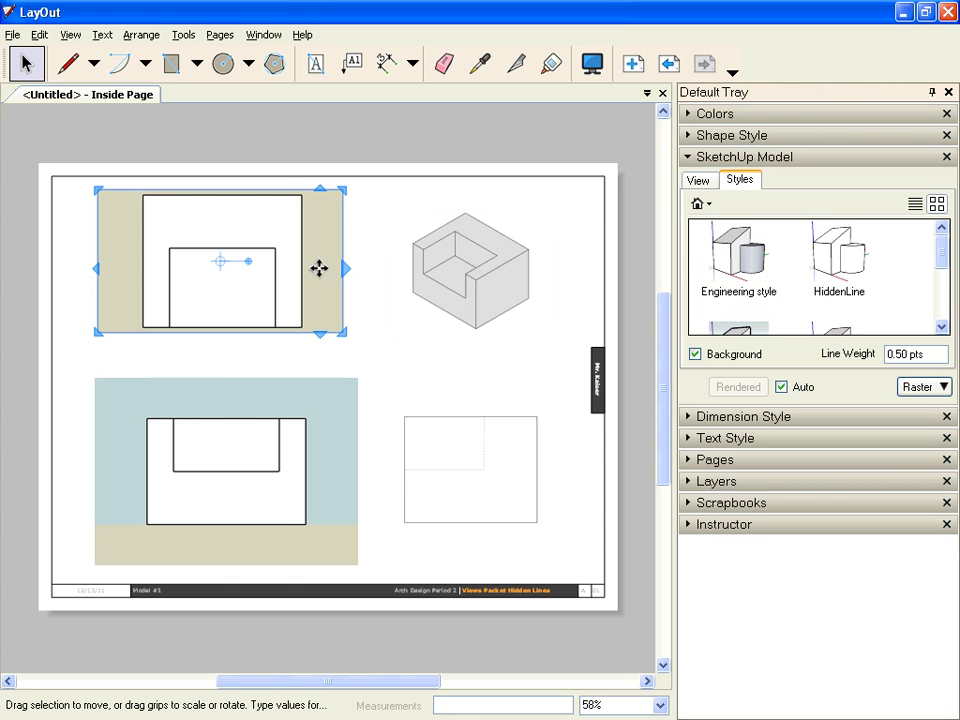
{"action": "left_click", "coordinate": [740, 258]}
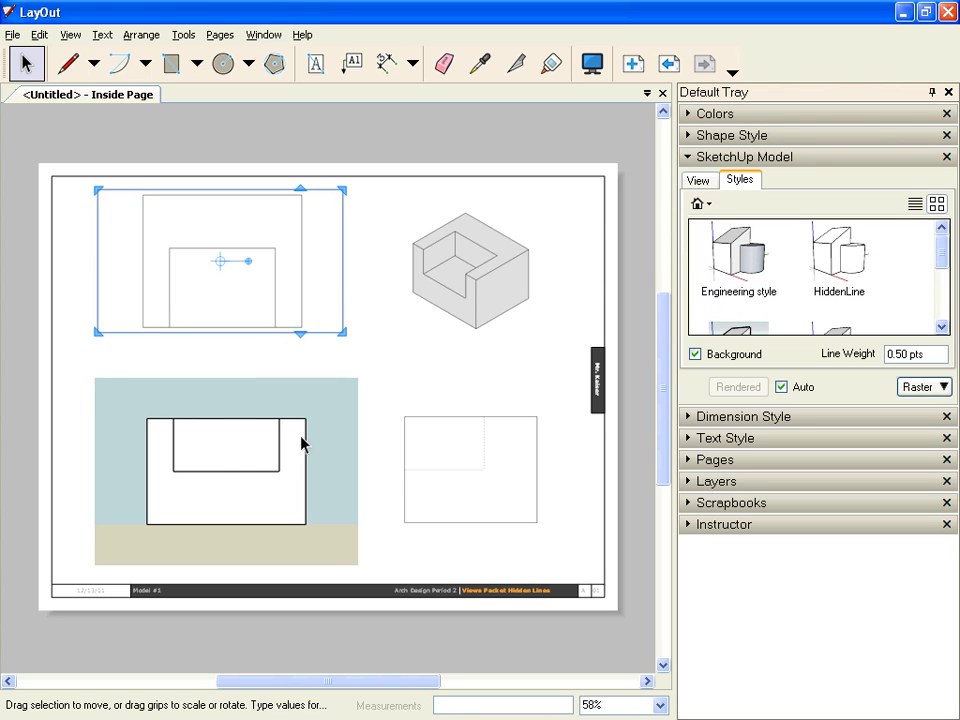
{"action": "left_click", "coordinate": [320, 415]}
{"action": "left_click", "coordinate": [740, 258]}
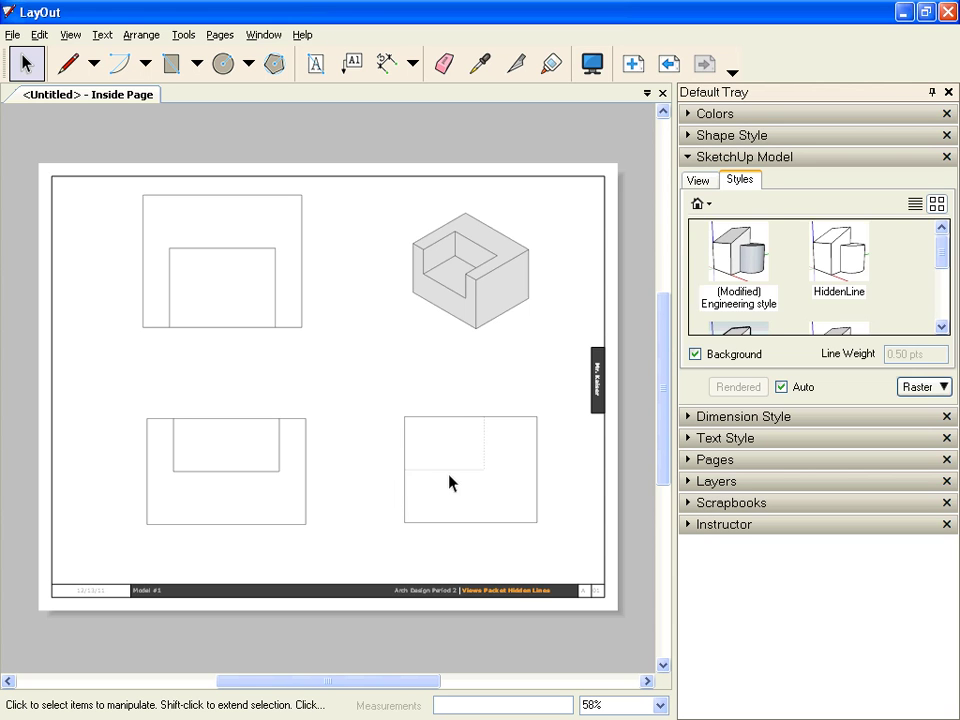
Move the Side viewport closer to the Front viewport and snap its lower corner level with the Front view's base.
{"action": "left_click", "coordinate": [484, 465]}
{"action": "left_click_drag", "start_coordinate": [441, 410], "coordinate": [405, 522]}
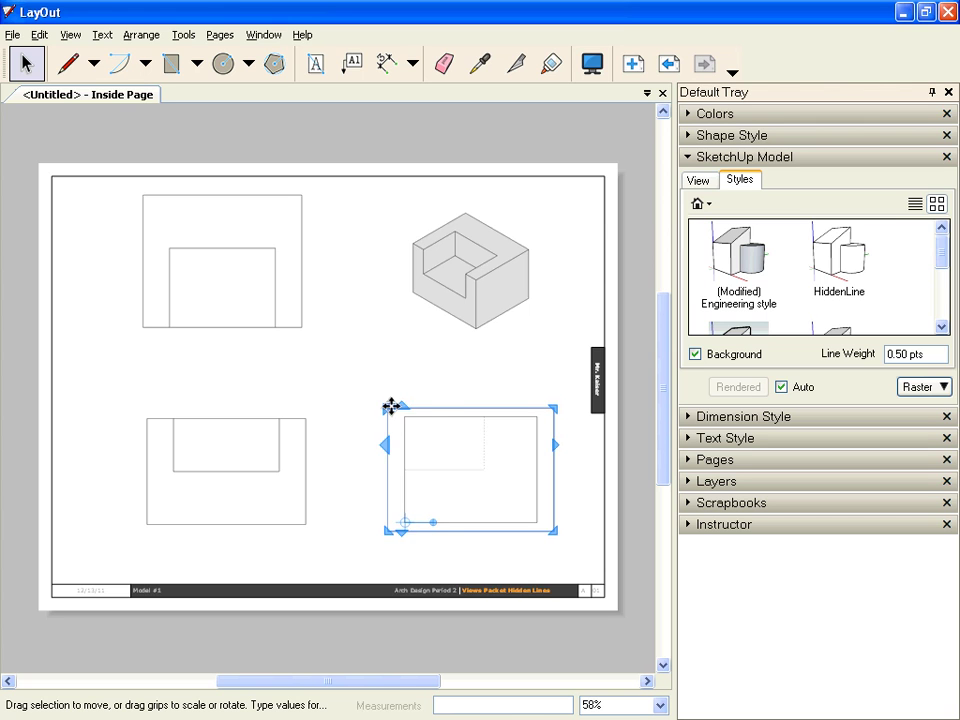
{"action": "left_click_drag", "start_coordinate": [399, 428], "coordinate": [374, 362]}
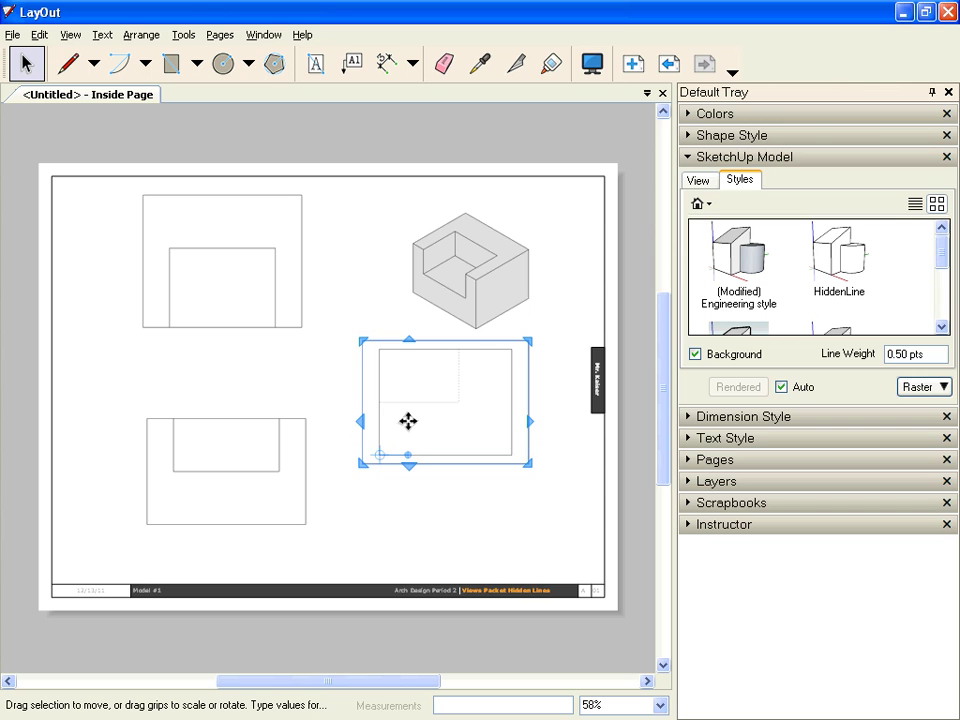
{"action": "left_click_drag", "start_coordinate": [408, 421], "coordinate": [416, 491]}
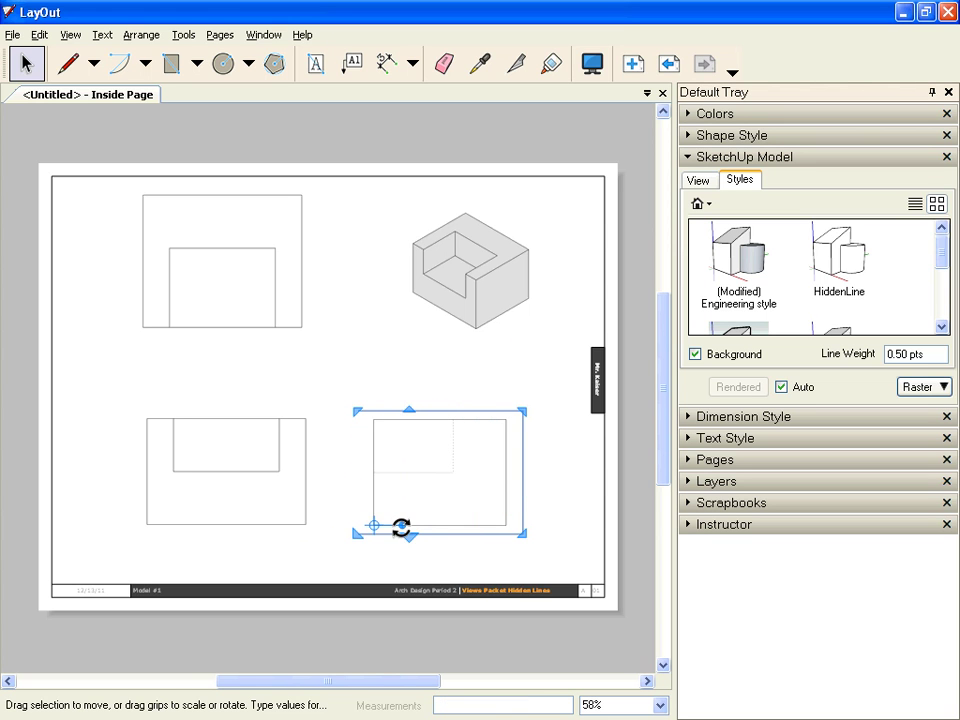
{"action": "left_click_drag", "start_coordinate": [380, 526], "coordinate": [435, 472]}
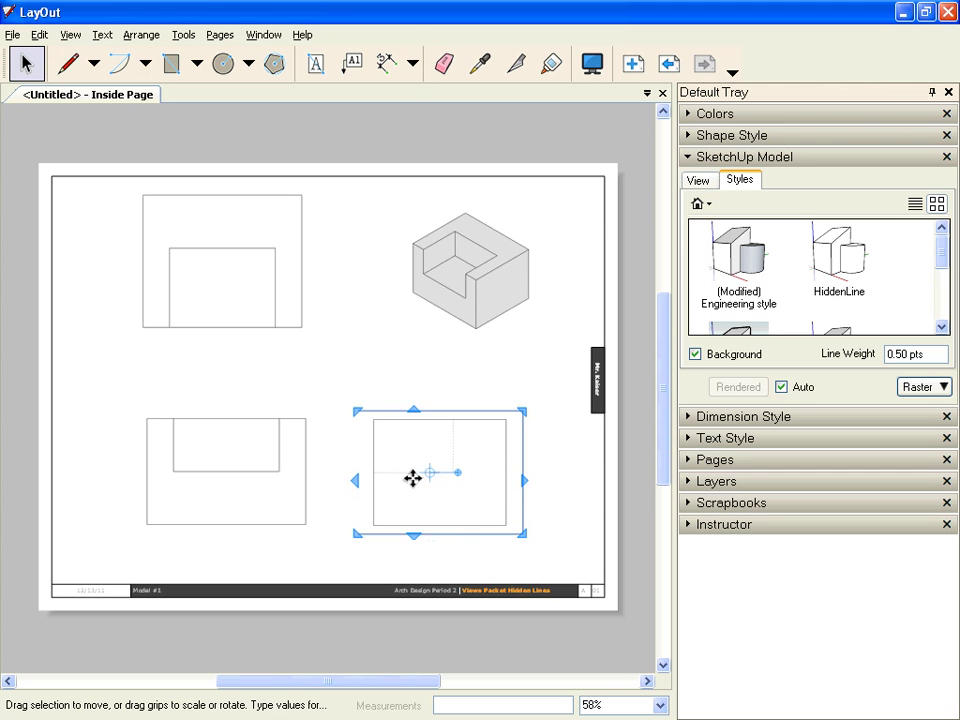
{"action": "mouse_move", "coordinate": [432, 475]}
{"action": "left_mouse_down"}
{"action": "mouse_move", "coordinate": [425, 505]}
{"action": "mouse_move", "coordinate": [373, 524]}
{"action": "mouse_move", "coordinate": [385, 498]}
{"action": "mouse_move", "coordinate": [360, 453]}
{"action": "mouse_move", "coordinate": [369, 437]}
{"action": "mouse_move", "coordinate": [327, 500]}
{"action": "left_mouse_up"}
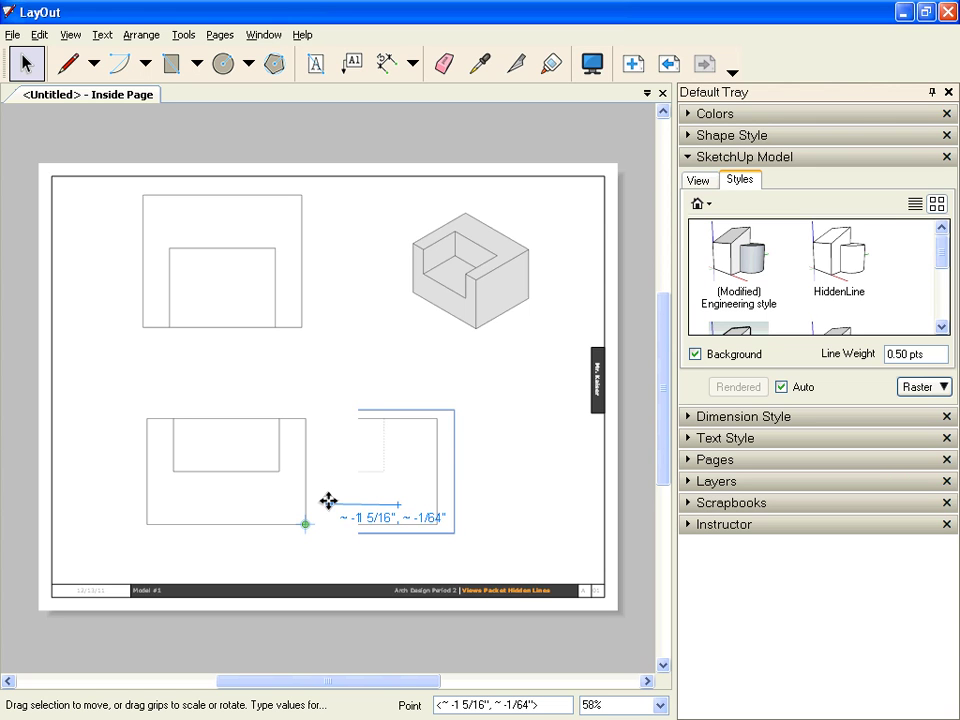
{"action": "left_click_drag", "start_coordinate": [327, 500], "coordinate": [405, 499]}
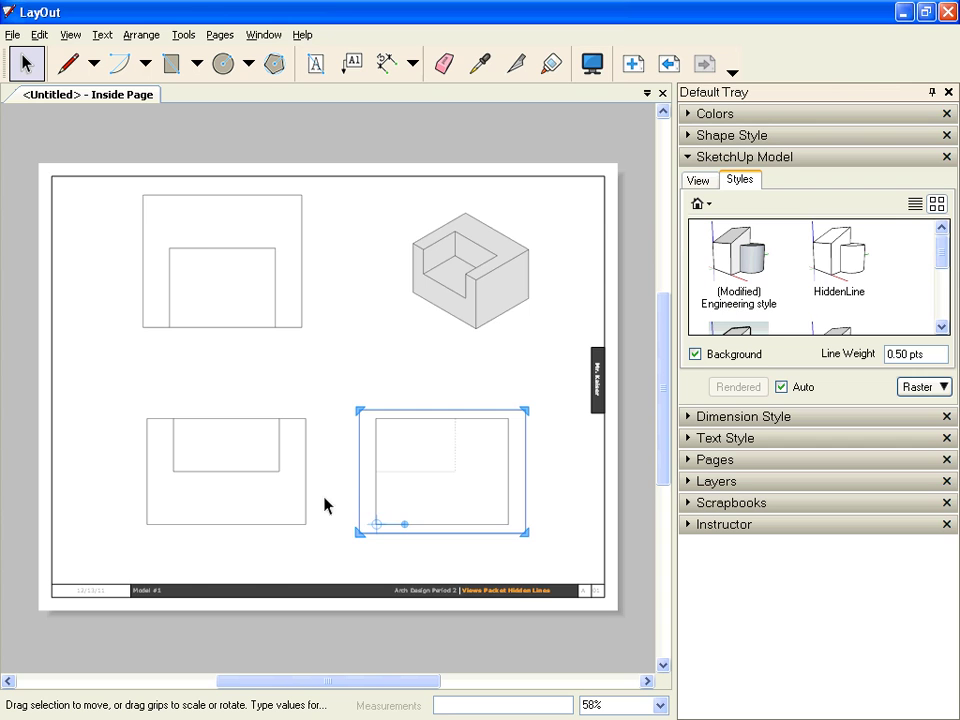
Move the Top viewport directly above the Front view, aligning their vertical edges, and clear the selection.
{"action": "left_click", "coordinate": [204, 240]}
{"action": "left_click_drag", "start_coordinate": [146, 210], "coordinate": [73, 252]}
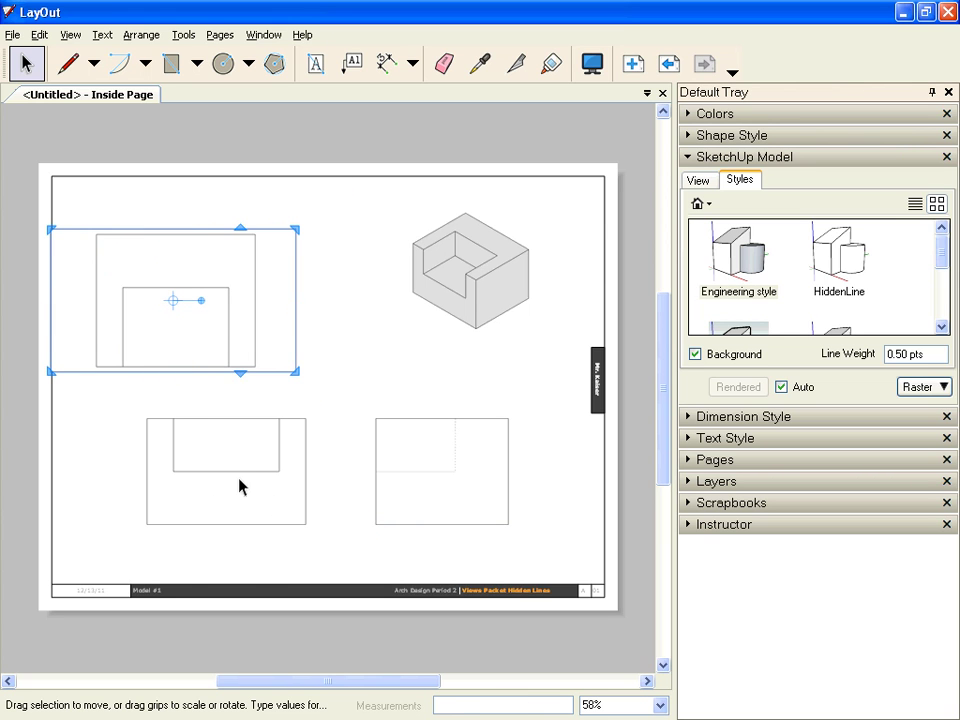
{"action": "left_click_drag", "start_coordinate": [172, 301], "coordinate": [318, 326]}
{"action": "left_click", "coordinate": [313, 564]}
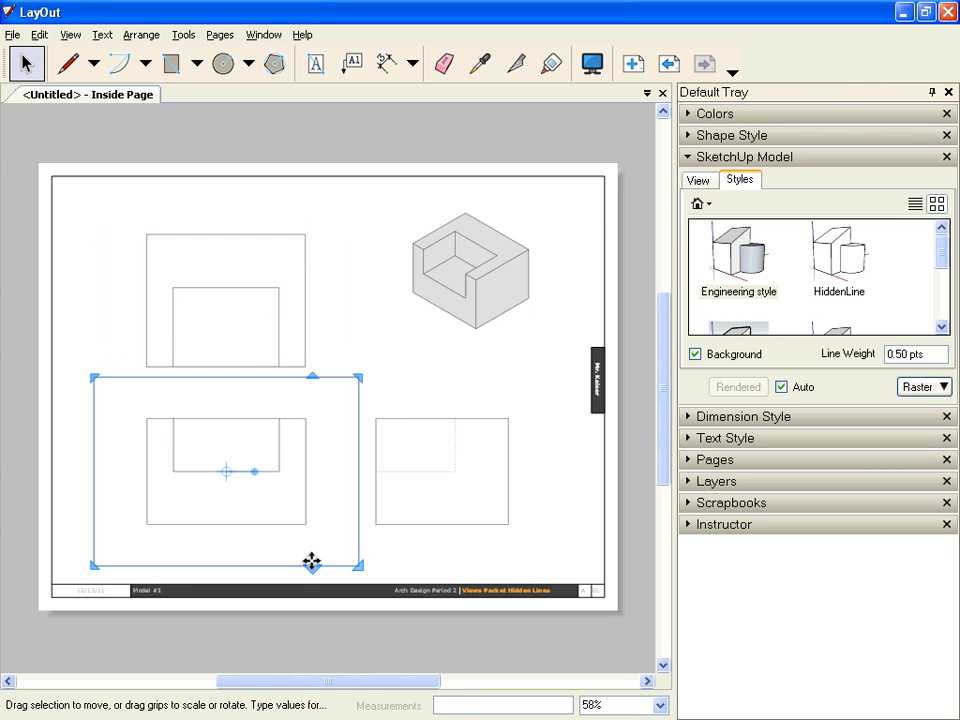
{"action": "left_click", "coordinate": [83, 231]}
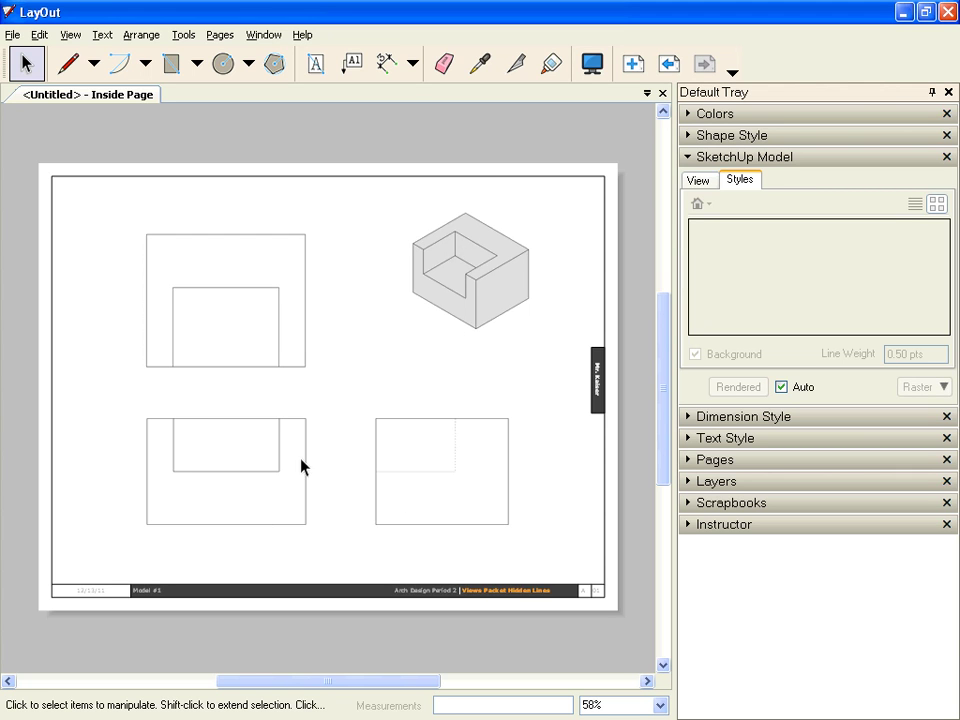
Add linear dimensions for the Front view's overall height on its left side and overall width below it.
{"action": "left_click", "coordinate": [393, 66]}
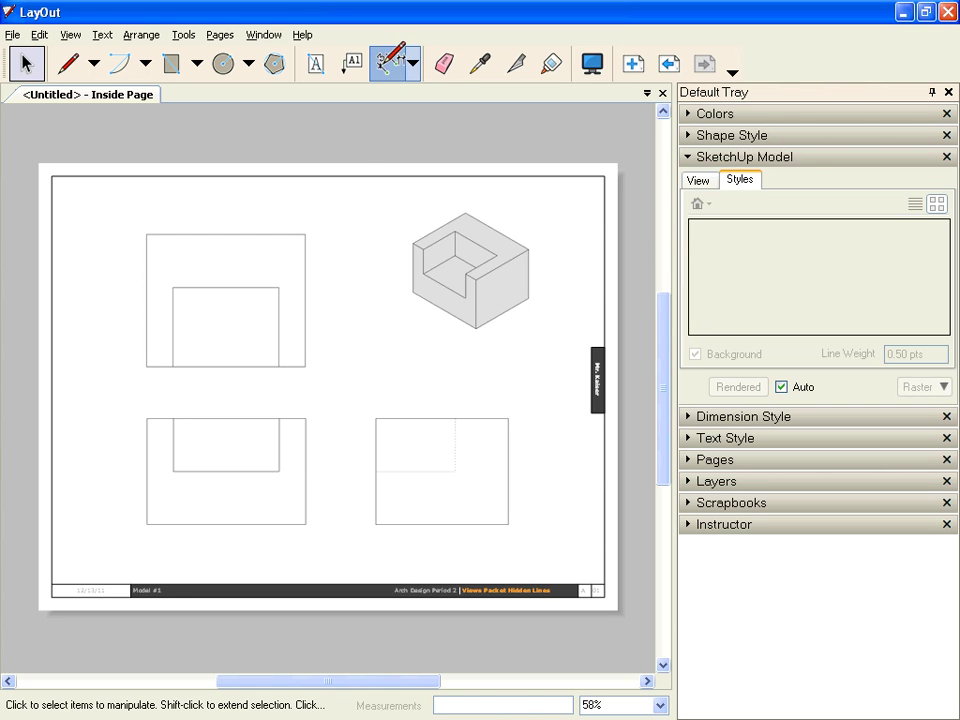
{"action": "left_click", "coordinate": [147, 418]}
{"action": "left_click", "coordinate": [147, 523]}
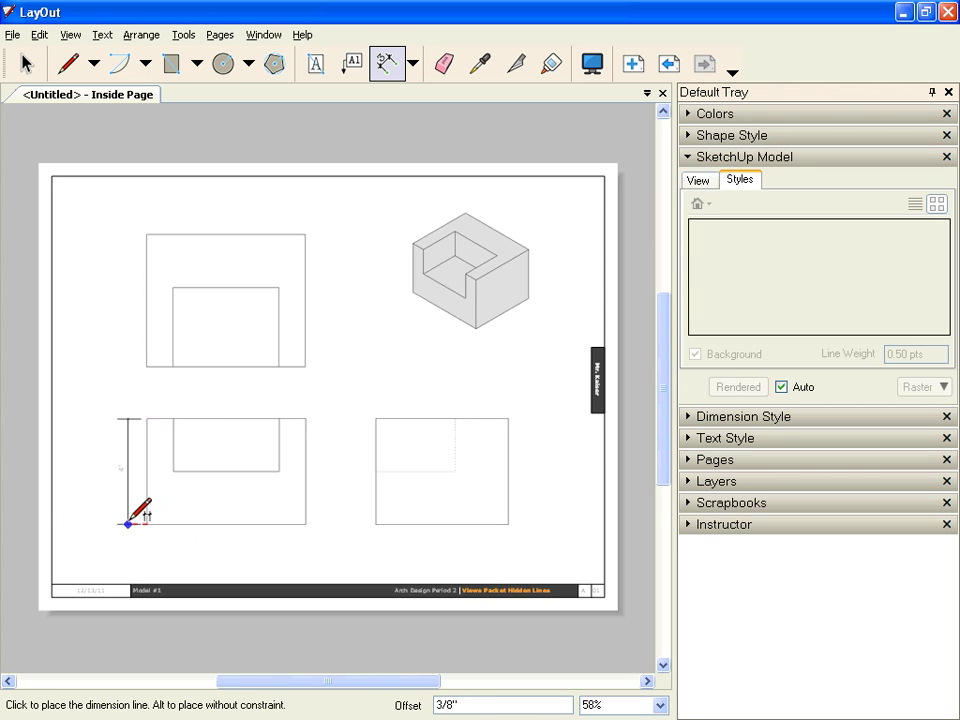
{"action": "left_click", "coordinate": [123, 523]}
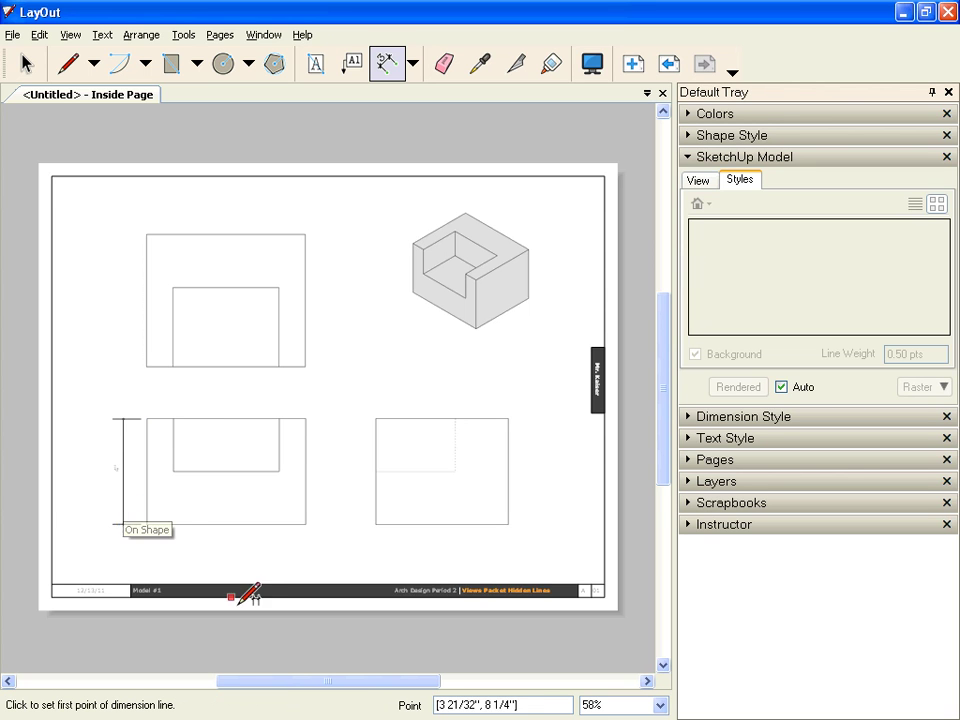
{"action": "scroll", "coordinate": [125, 522], "scroll_direction": "up", "scroll_amount": 2}
{"action": "scroll", "coordinate": [120, 522], "scroll_direction": "up", "scroll_amount": 7}
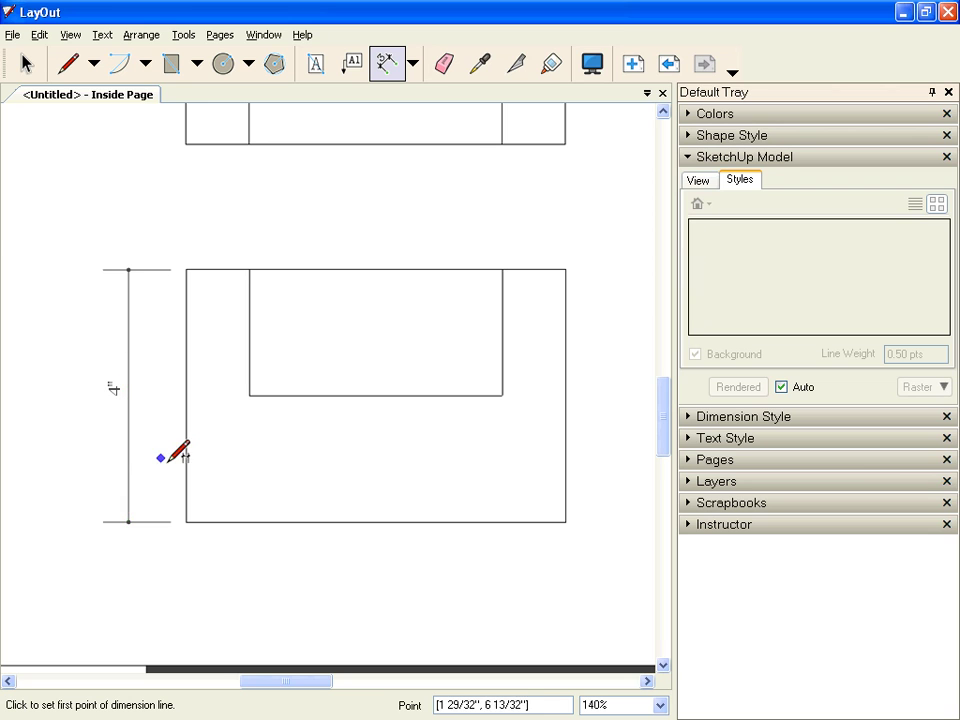
{"action": "left_click", "coordinate": [186, 521]}
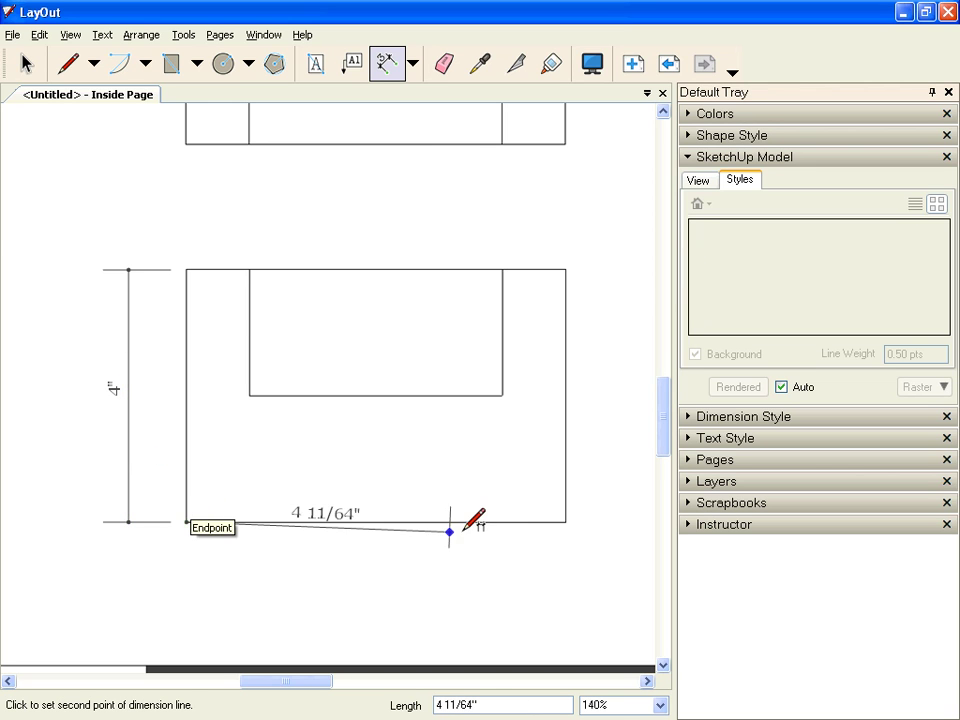
{"action": "left_click", "coordinate": [565, 521]}
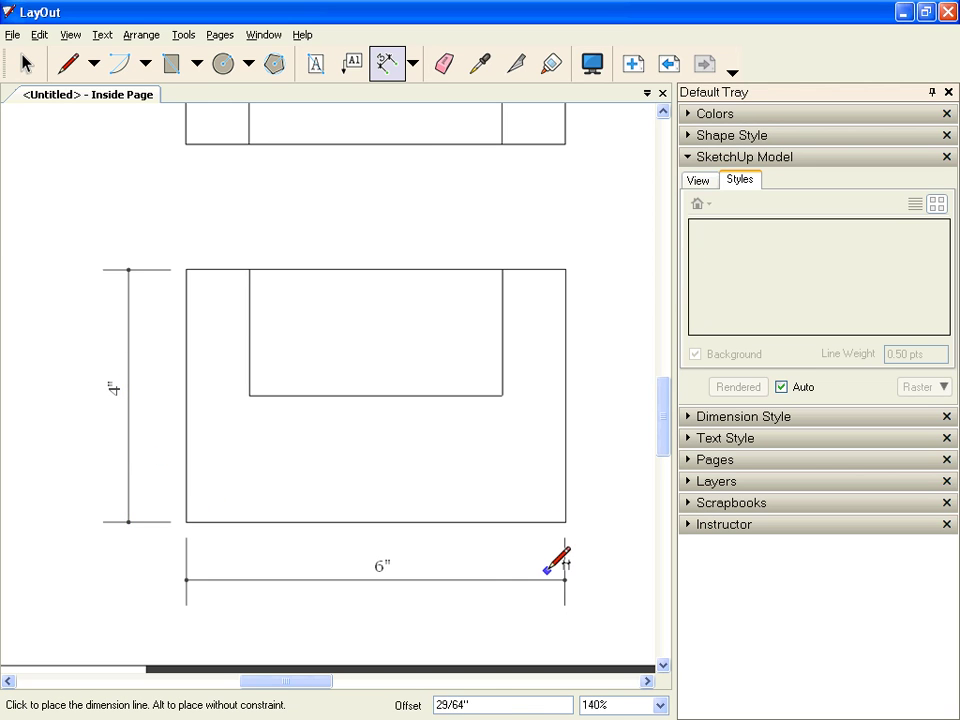
{"action": "left_click", "coordinate": [553, 572]}
Dimension the Front view's recess width and the right wall's thickness on one line just above the view.
{"action": "scroll", "coordinate": [339, 578], "scroll_direction": "down", "scroll_amount": 1}
{"action": "scroll", "coordinate": [339, 578], "scroll_direction": "down", "scroll_amount": 2}
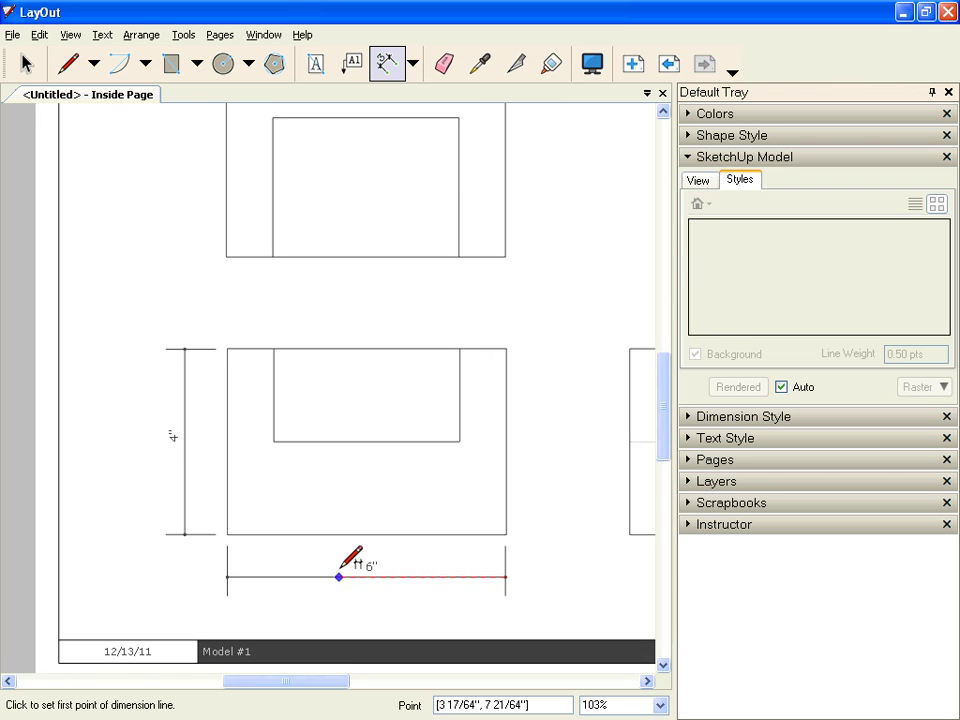
{"action": "scroll", "coordinate": [339, 578], "scroll_direction": "down", "scroll_amount": 1}
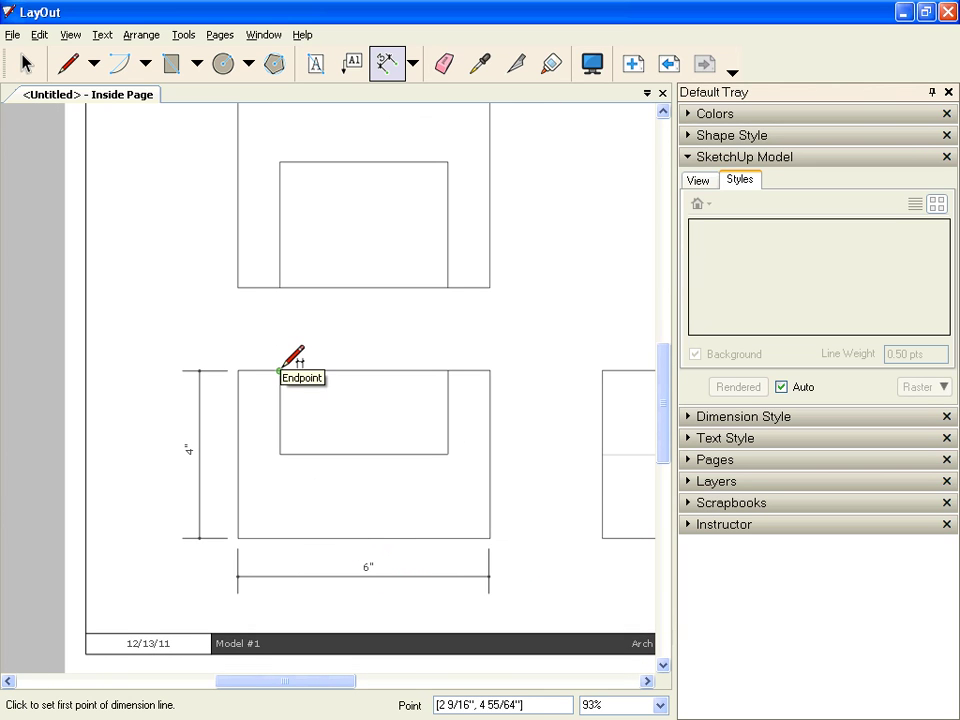
{"action": "left_click", "coordinate": [280, 370]}
{"action": "left_click", "coordinate": [448, 370]}
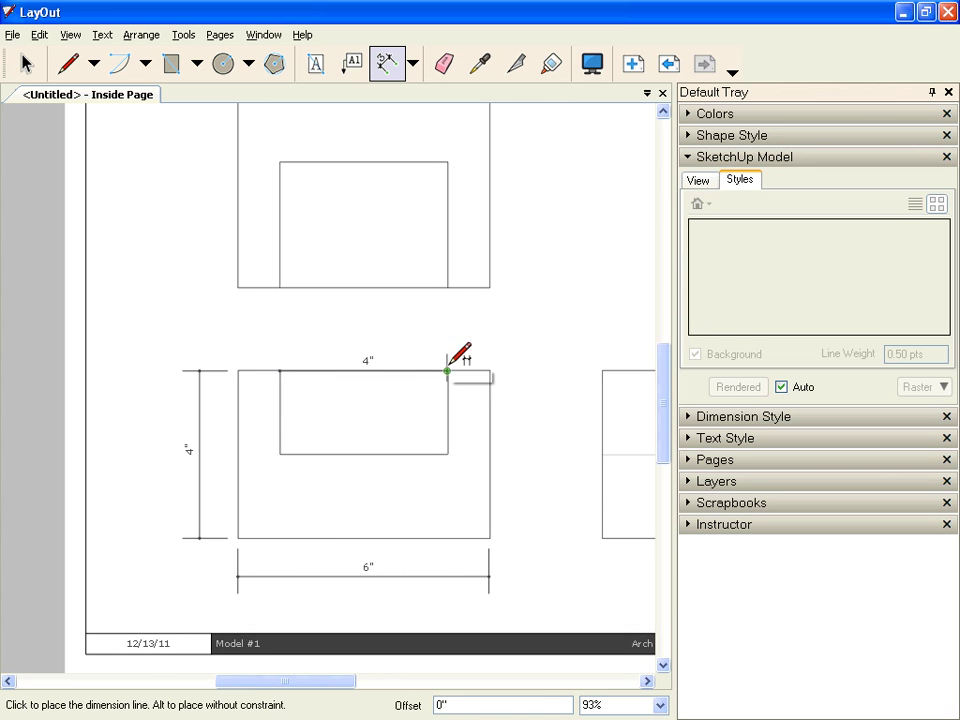
{"action": "left_click", "coordinate": [447, 343]}
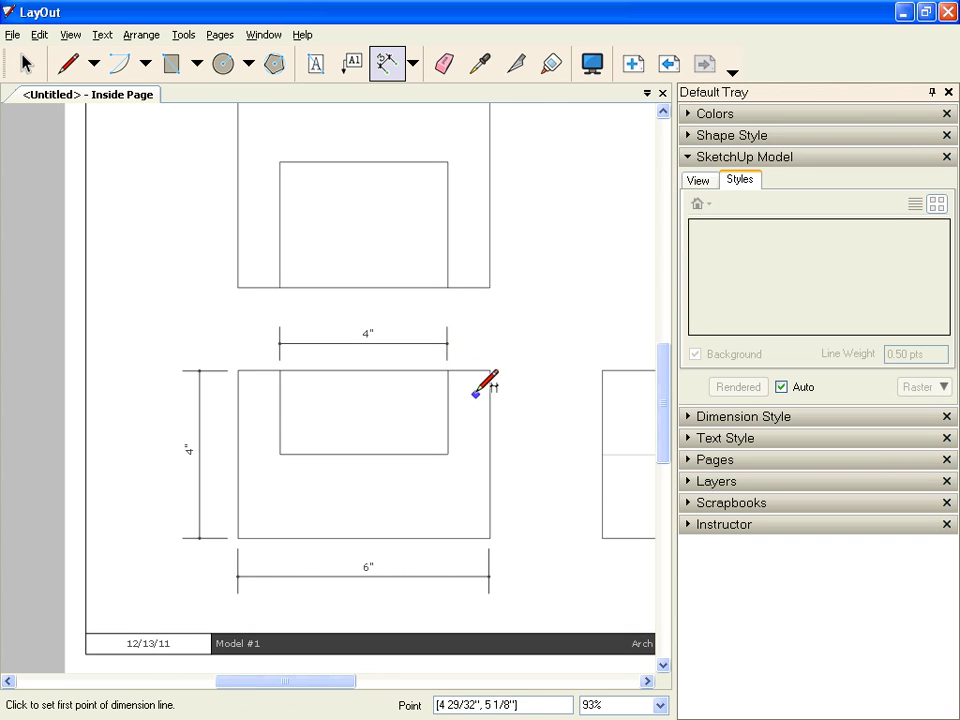
{"action": "left_click", "coordinate": [447, 370]}
{"action": "left_click", "coordinate": [489, 370]}
{"action": "left_click", "coordinate": [489, 343]}
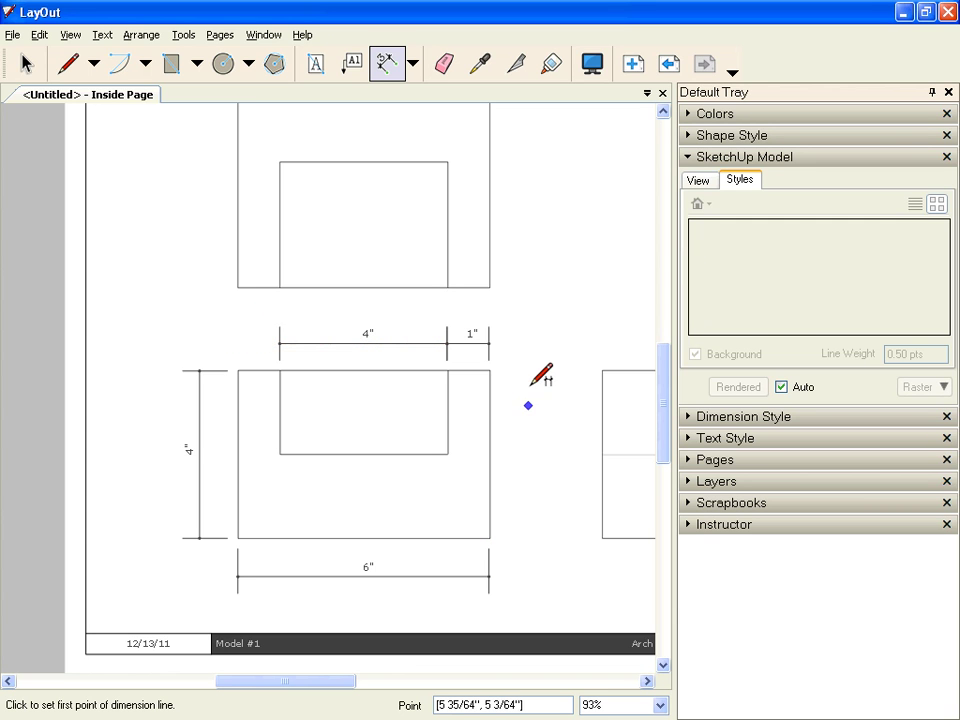
Dimension the Top view's overall depth on its right side and the recess depth on its left side.
{"action": "scroll", "coordinate": [549, 182], "scroll_direction": "down", "scroll_amount": 1}
{"action": "scroll", "coordinate": [605, 160], "scroll_direction": "down", "scroll_amount": 1}
{"action": "left_click", "coordinate": [662, 112]}
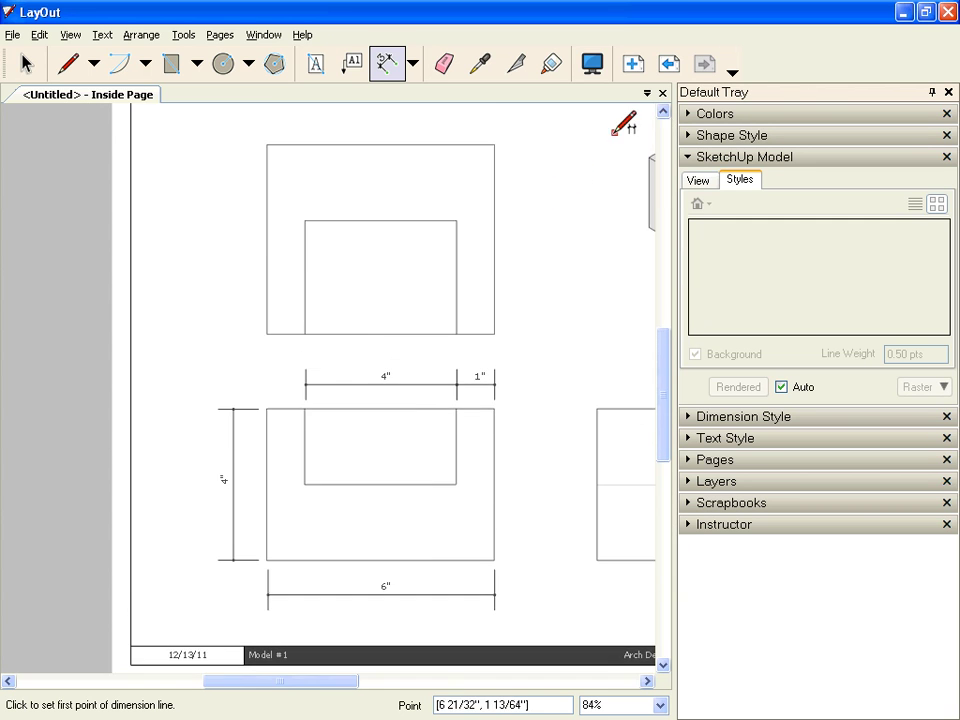
{"action": "left_click", "coordinate": [494, 145]}
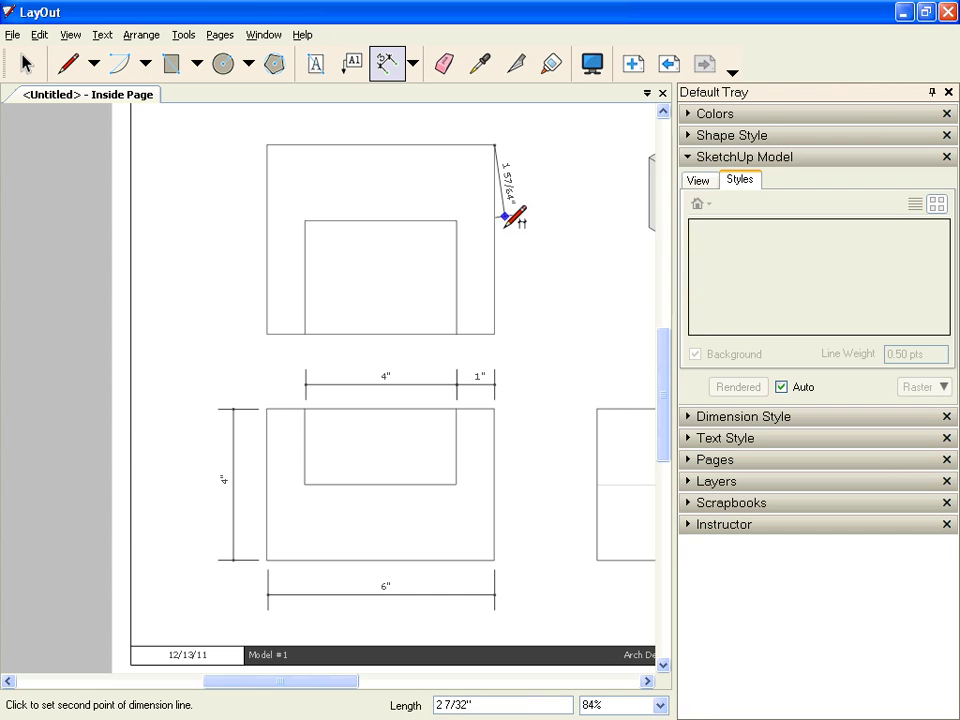
{"action": "left_click", "coordinate": [494, 334]}
{"action": "left_click", "coordinate": [540, 307]}
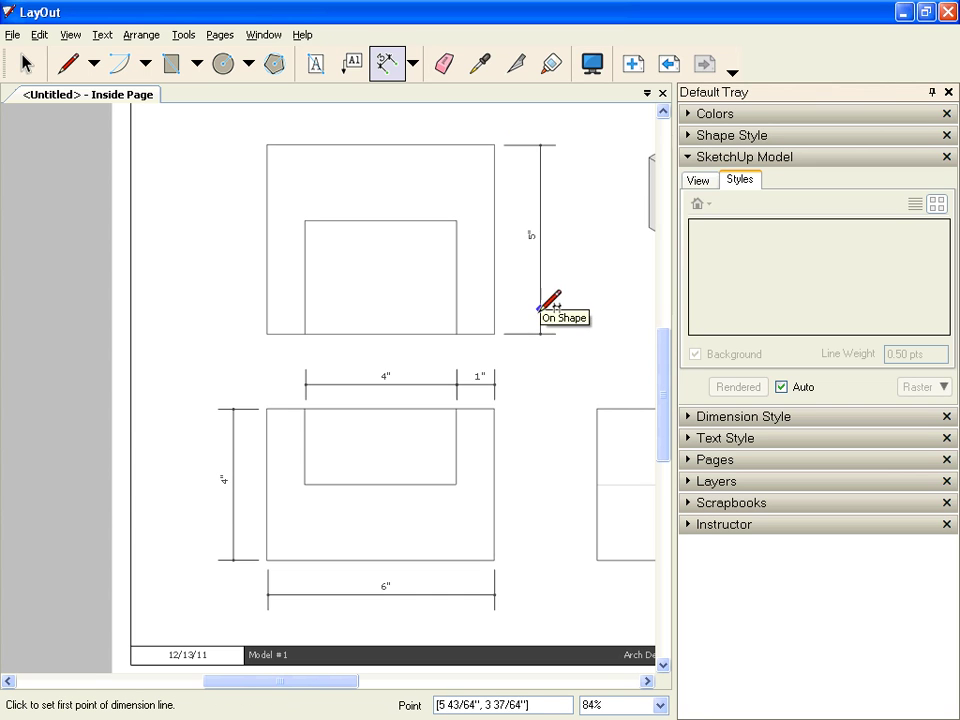
{"action": "scroll", "coordinate": [546, 446], "scroll_direction": "down", "scroll_amount": 2}
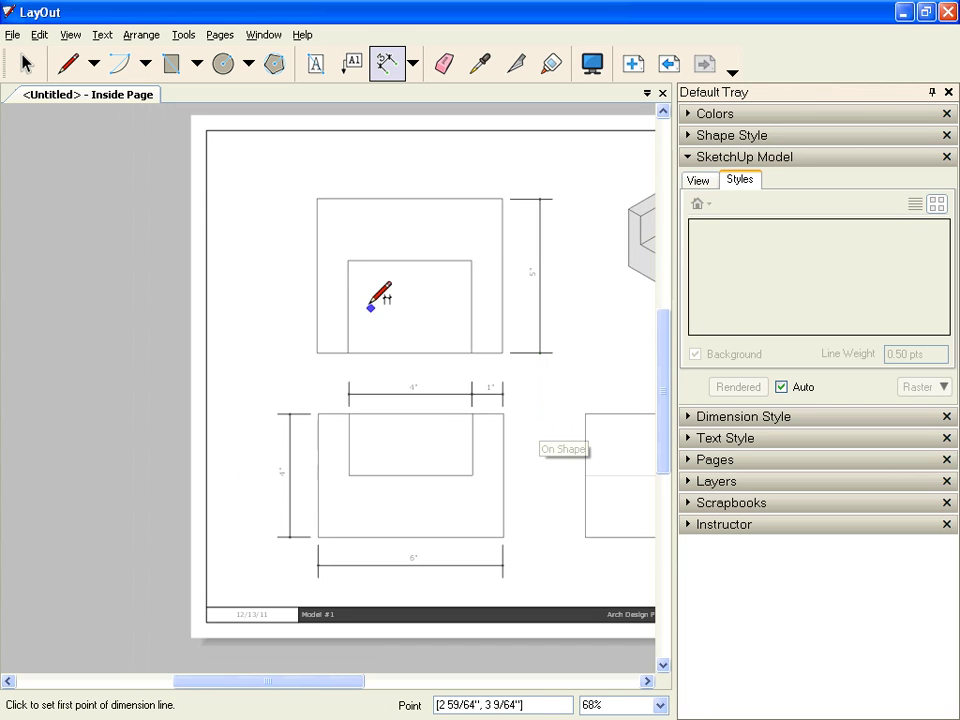
{"action": "left_click", "coordinate": [348, 261]}
{"action": "left_click", "coordinate": [348, 352]}
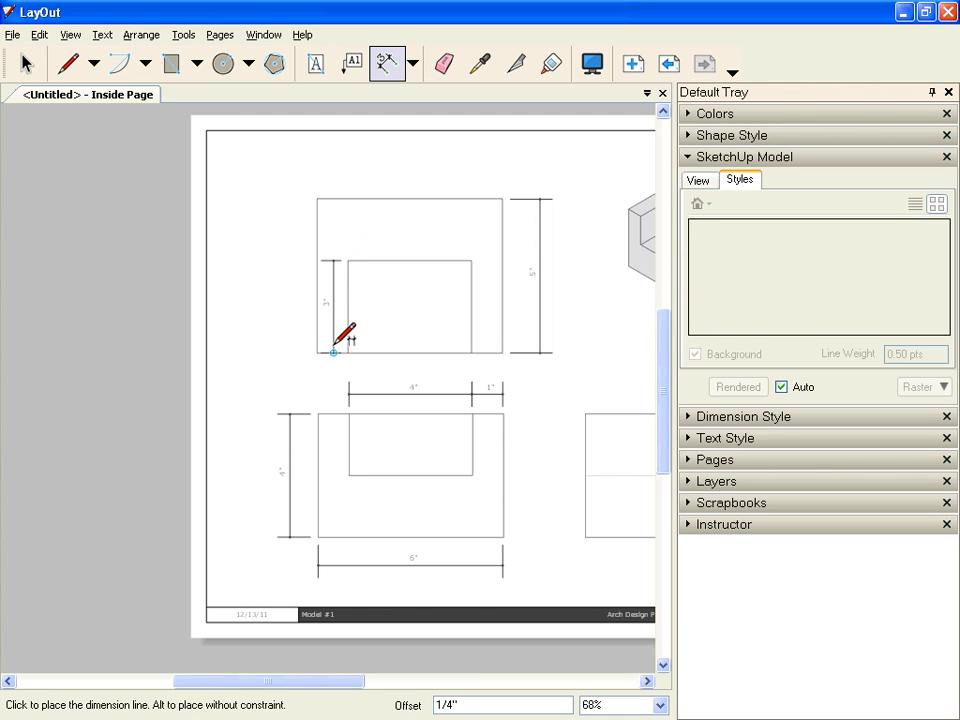
{"action": "left_click", "coordinate": [266, 335]}
Dimension the height of the hidden-line recess along the left side of the Side view.
{"action": "scroll", "coordinate": [585, 493], "scroll_direction": "down", "scroll_amount": 1}
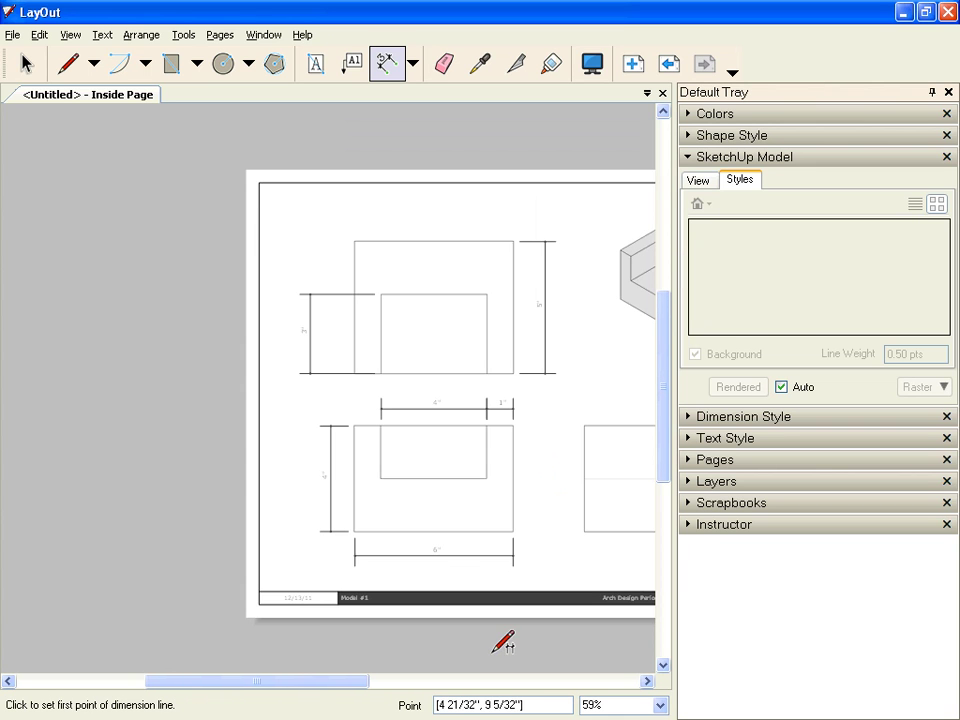
{"action": "left_click_drag", "start_coordinate": [311, 682], "coordinate": [375, 686]}
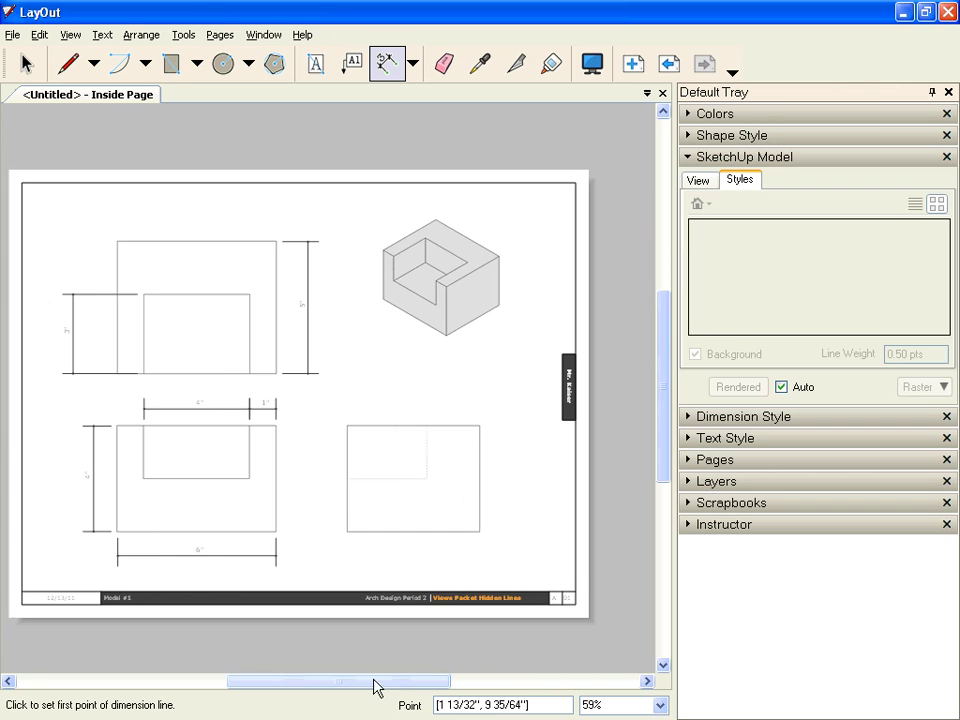
{"action": "left_click", "coordinate": [347, 427]}
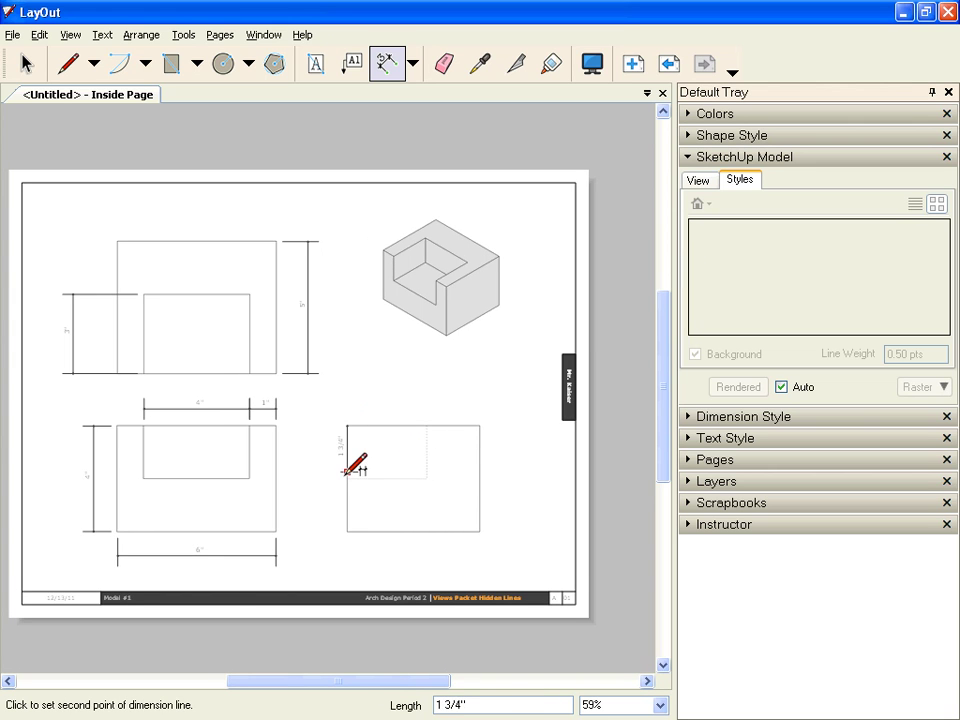
{"action": "left_click", "coordinate": [347, 478]}
{"action": "left_click", "coordinate": [318, 462]}
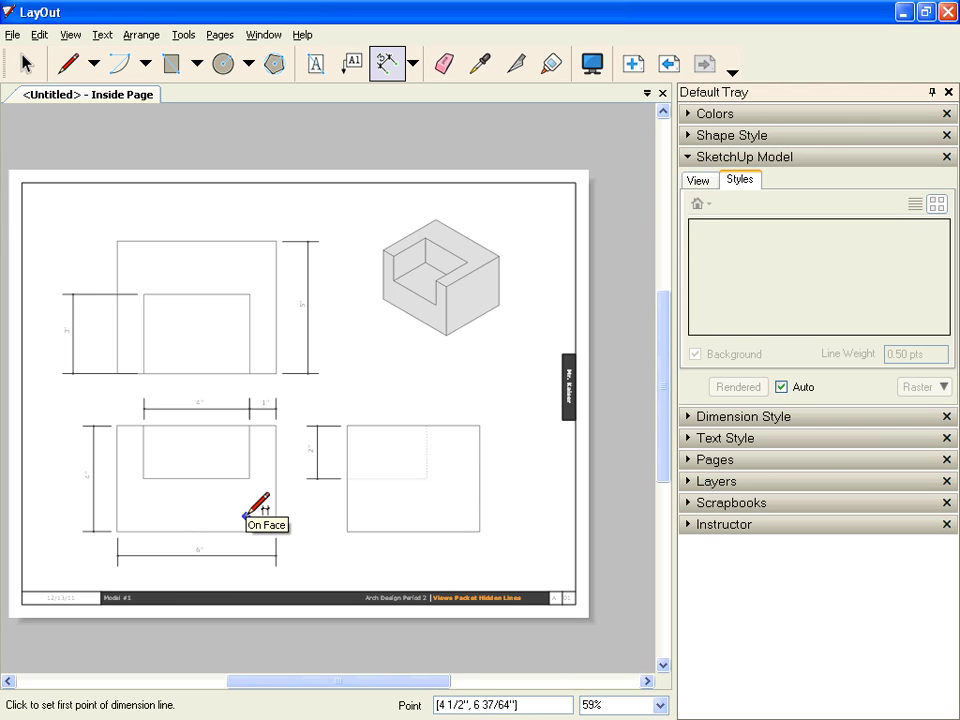
Save the document as "Layout of Model #1" in the Views Packet folder, overwriting the existing file.
{"action": "left_click", "coordinate": [9, 681]}
{"action": "left_click", "coordinate": [9, 681]}
{"action": "left_click", "coordinate": [9, 681]}
{"action": "left_click", "coordinate": [9, 681]}
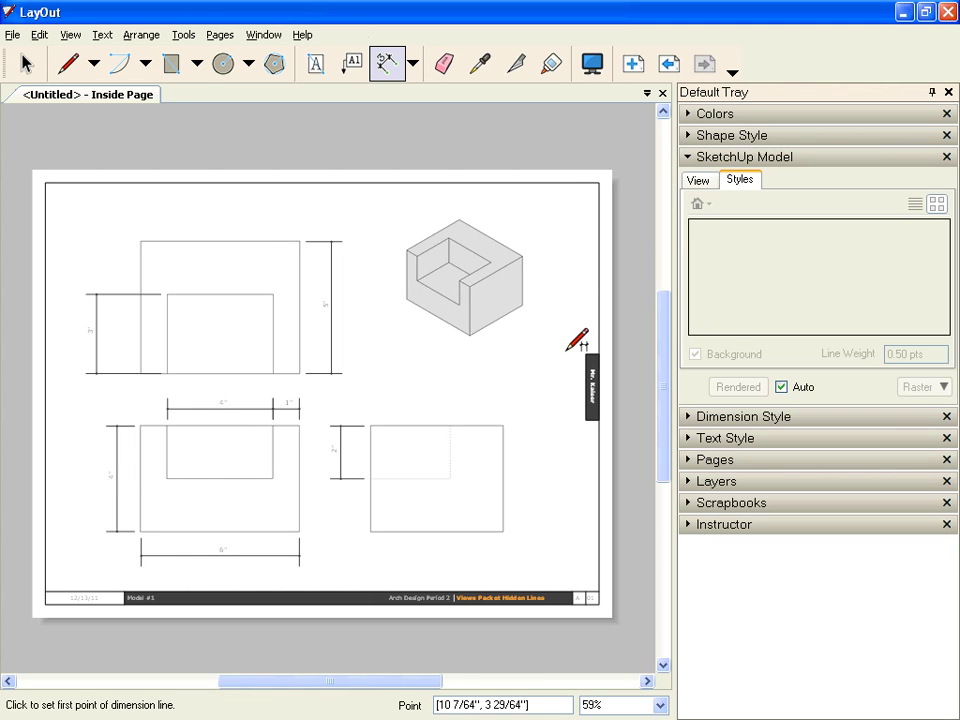
{"action": "left_click", "coordinate": [14, 34]}
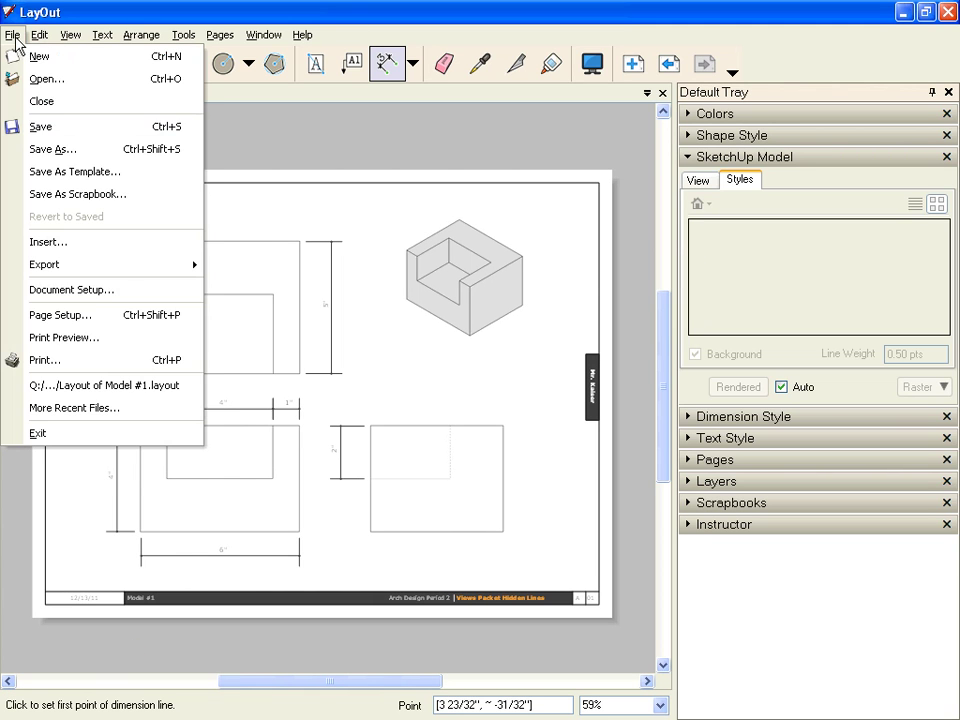
{"action": "left_click", "coordinate": [54, 126]}
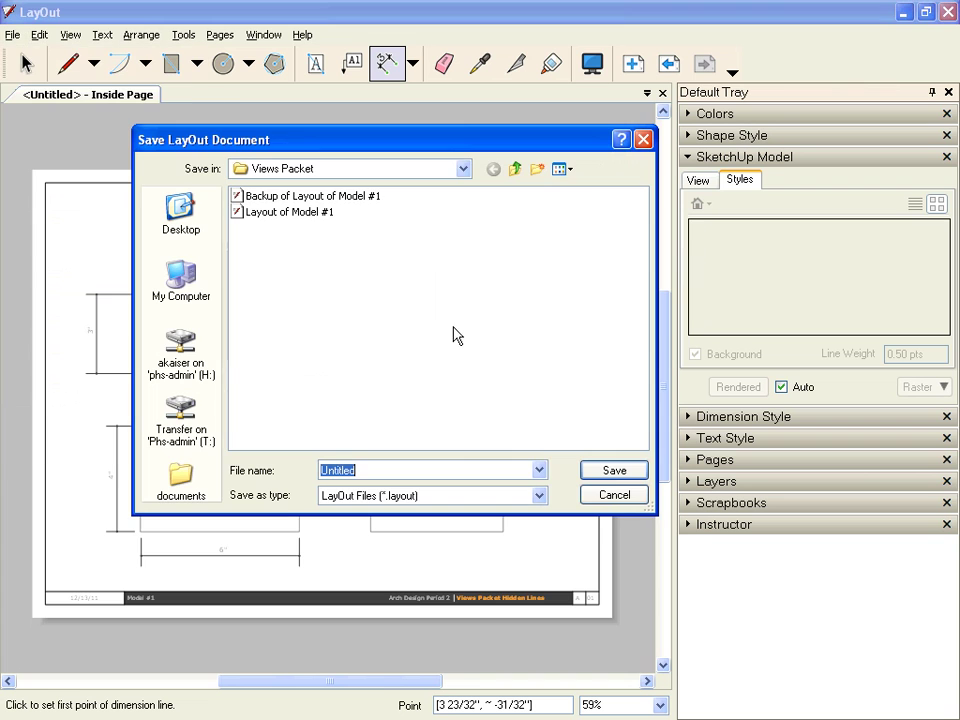
{"action": "left_click", "coordinate": [293, 213]}
{"action": "left_click", "coordinate": [614, 471]}
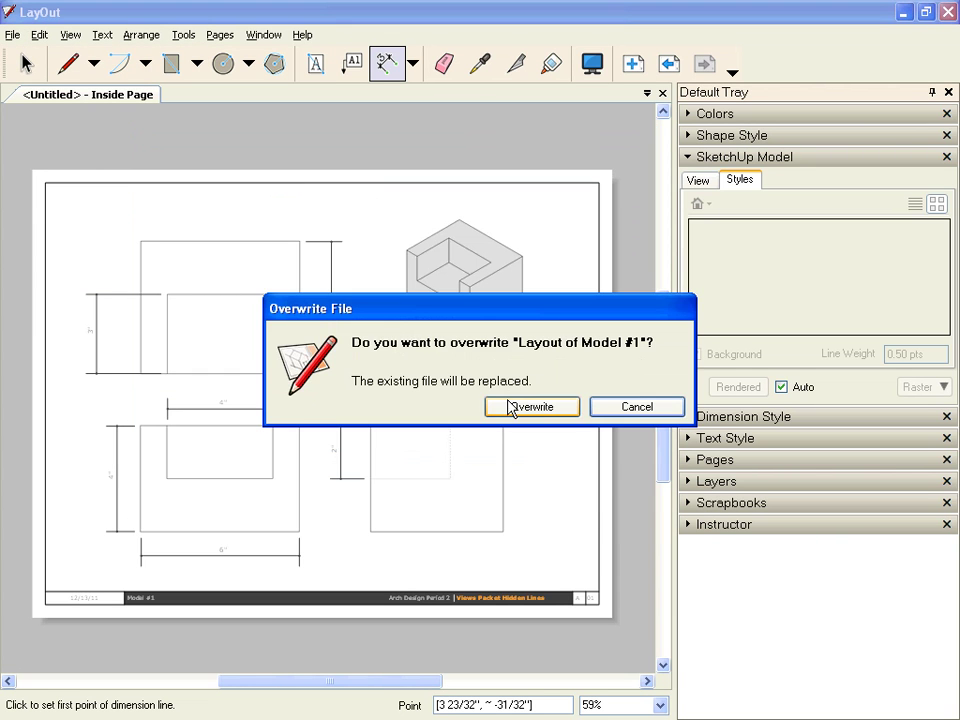
{"action": "left_click", "coordinate": [532, 410]}
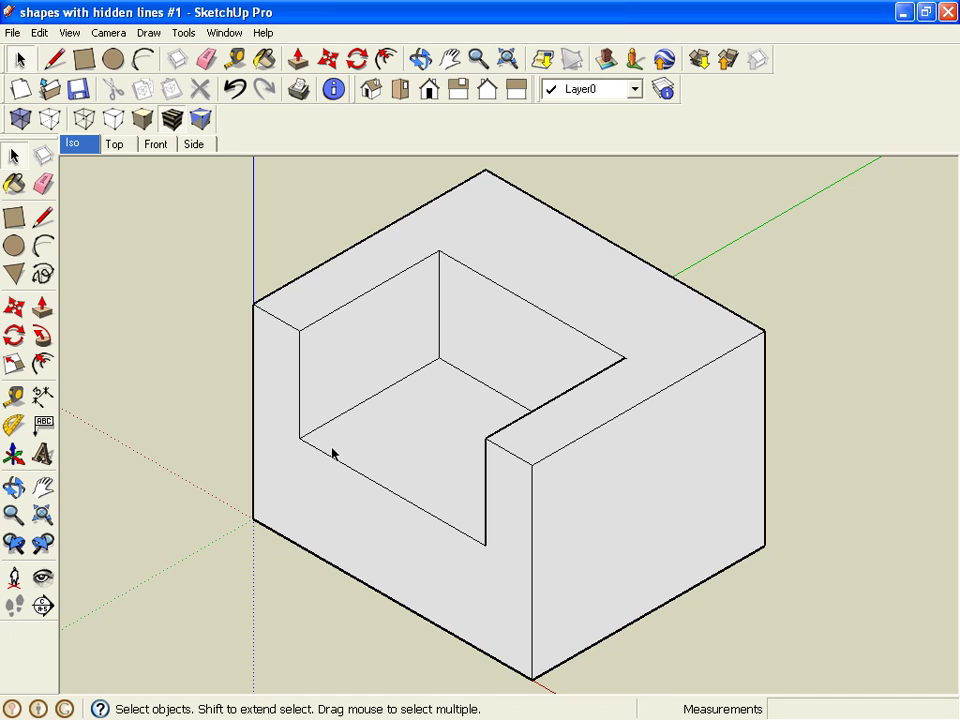
In SketchUp, Push/Pull the recess's back wall 6 3/4" outward past the front face and save the model.
{"action": "left_click", "coordinate": [297, 59]}
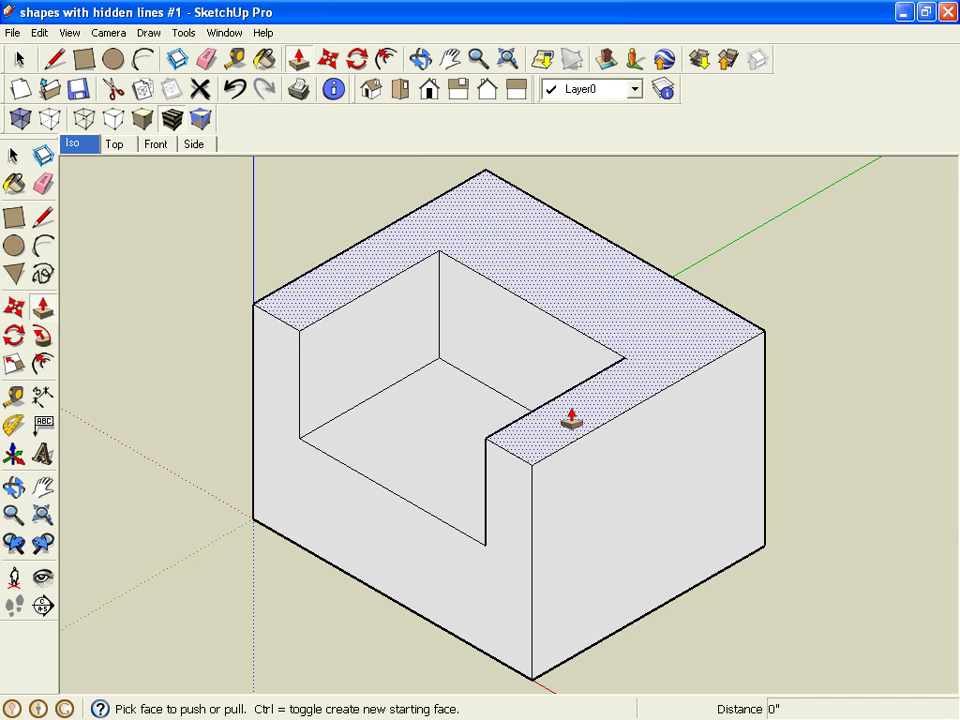
{"action": "left_click_drag", "start_coordinate": [520, 352], "coordinate": [225, 528]}
{"action": "left_click", "coordinate": [12, 32]}
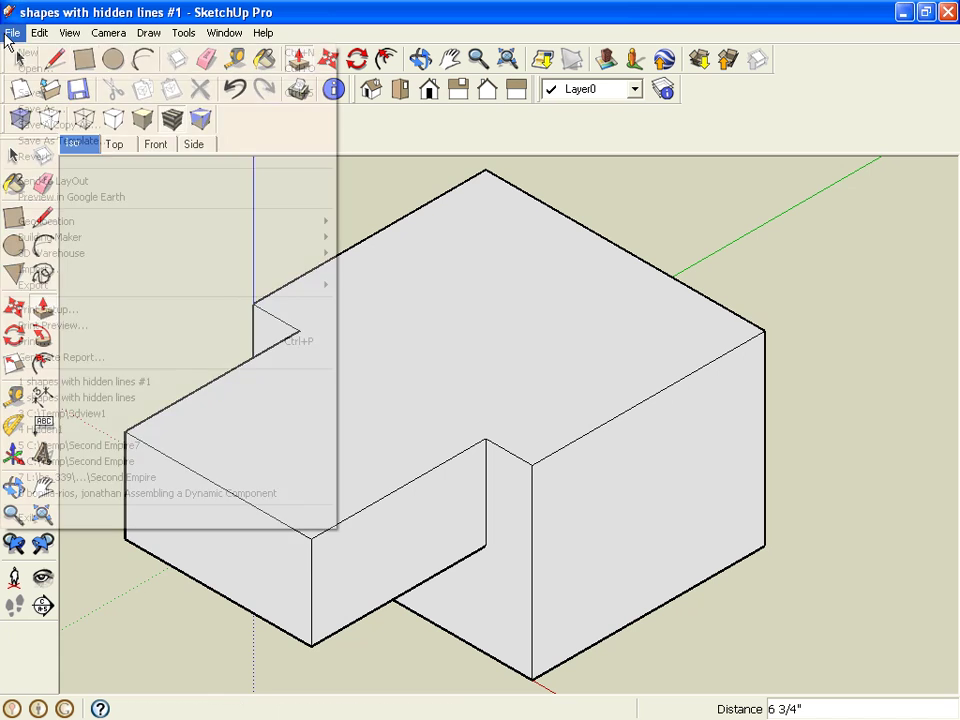
{"action": "left_click", "coordinate": [20, 92]}
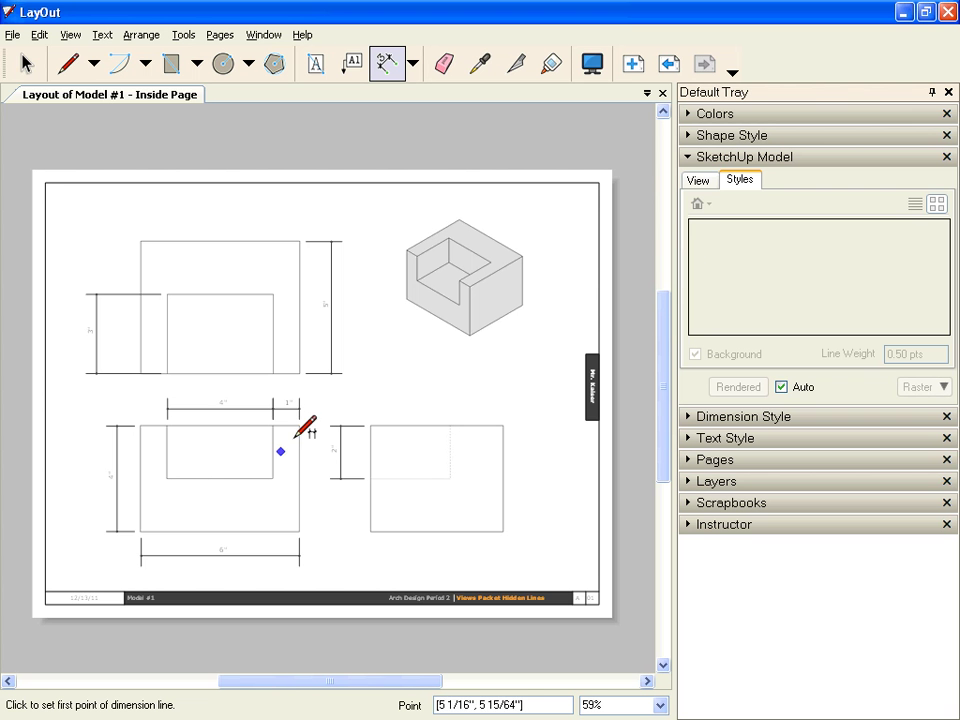
Back in LayOut, update the Iso view's model reference to load the changed SketchUp file.
{"action": "key", "text": "space"}
{"action": "key", "text": "space"}
{"action": "left_click", "coordinate": [414, 262]}
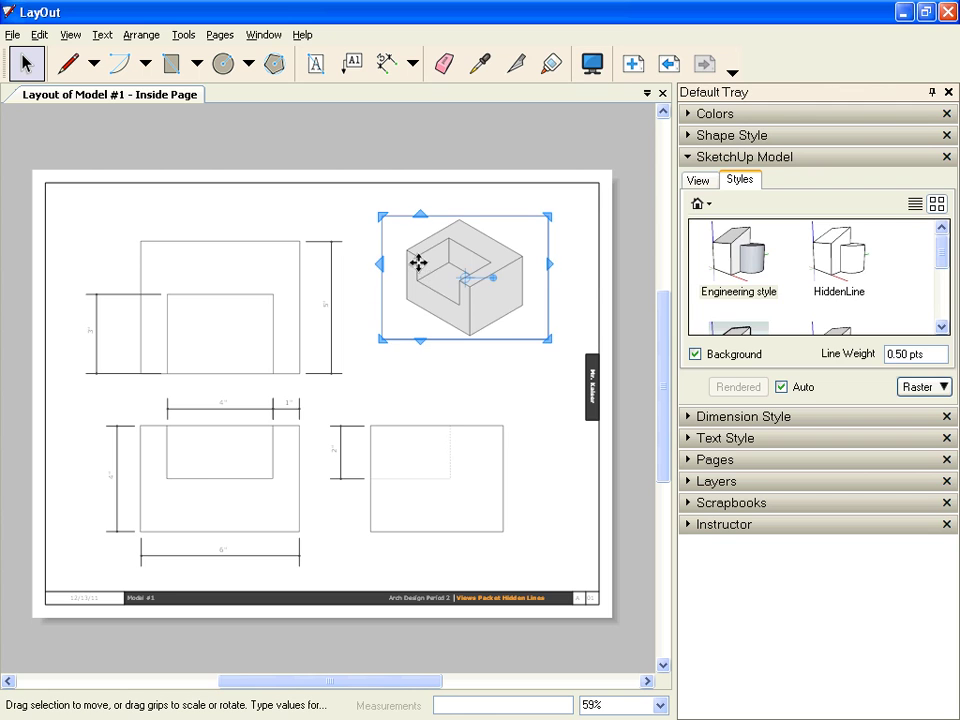
{"action": "right_click", "coordinate": [420, 263]}
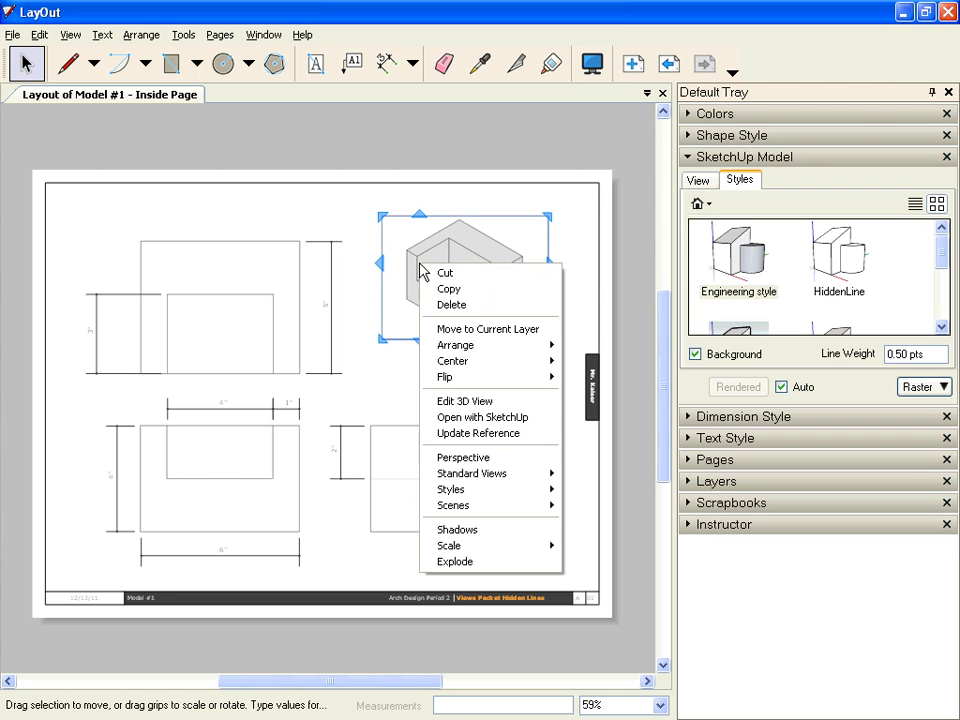
{"action": "left_click", "coordinate": [512, 433]}
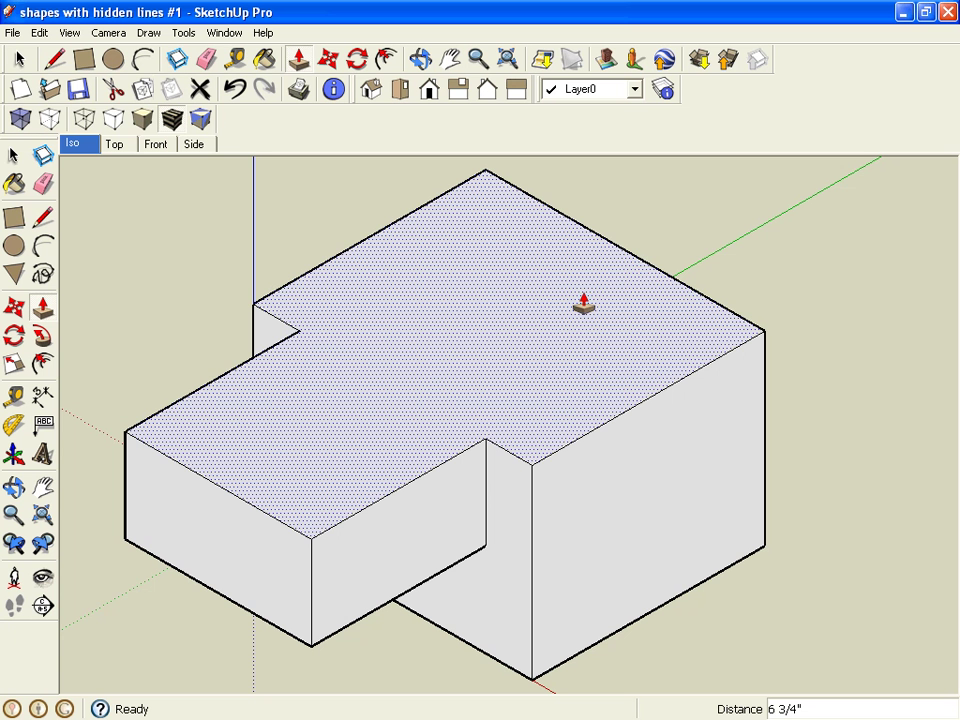
Undo the Push/Pull in SketchUp, save the model, and update the Iso view's reference in LayOut.
{"action": "left_click", "coordinate": [39, 32]}
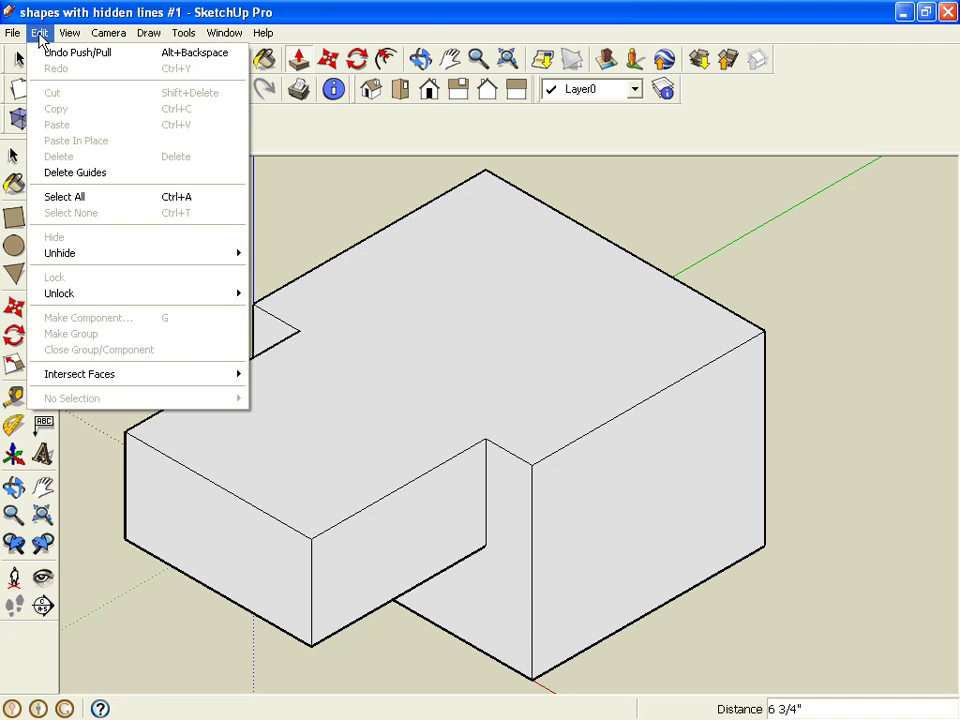
{"action": "left_click", "coordinate": [53, 55]}
{"action": "left_click", "coordinate": [13, 32]}
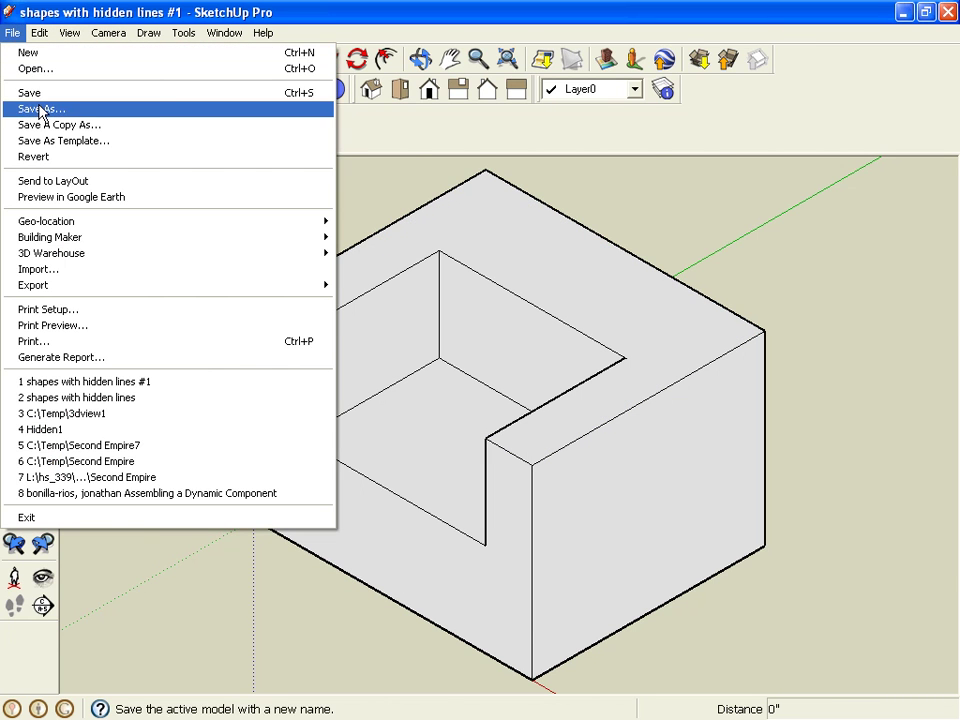
{"action": "left_click", "coordinate": [35, 95]}
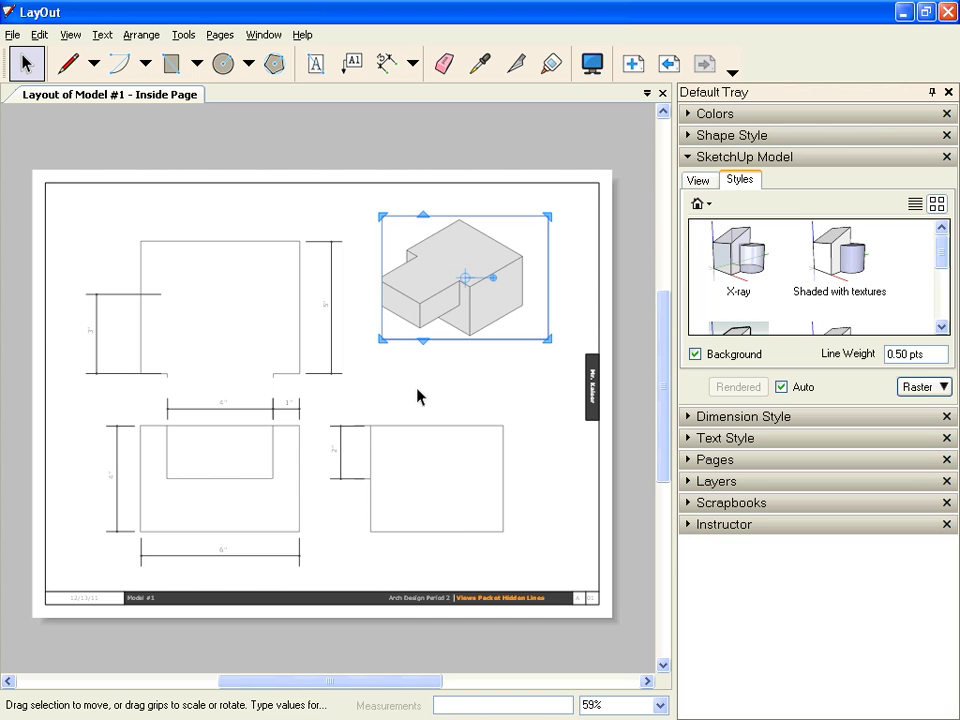
{"action": "right_click", "coordinate": [418, 317]}
{"action": "left_click", "coordinate": [458, 487]}
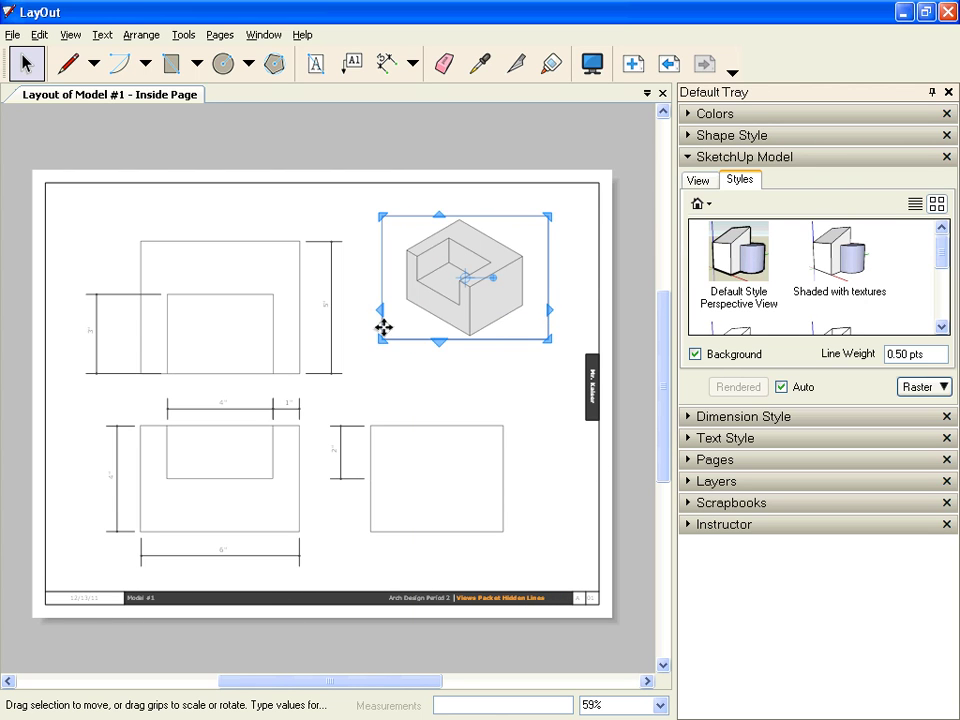
Delete the Cover Page from the document.
{"action": "left_click", "coordinate": [690, 157]}
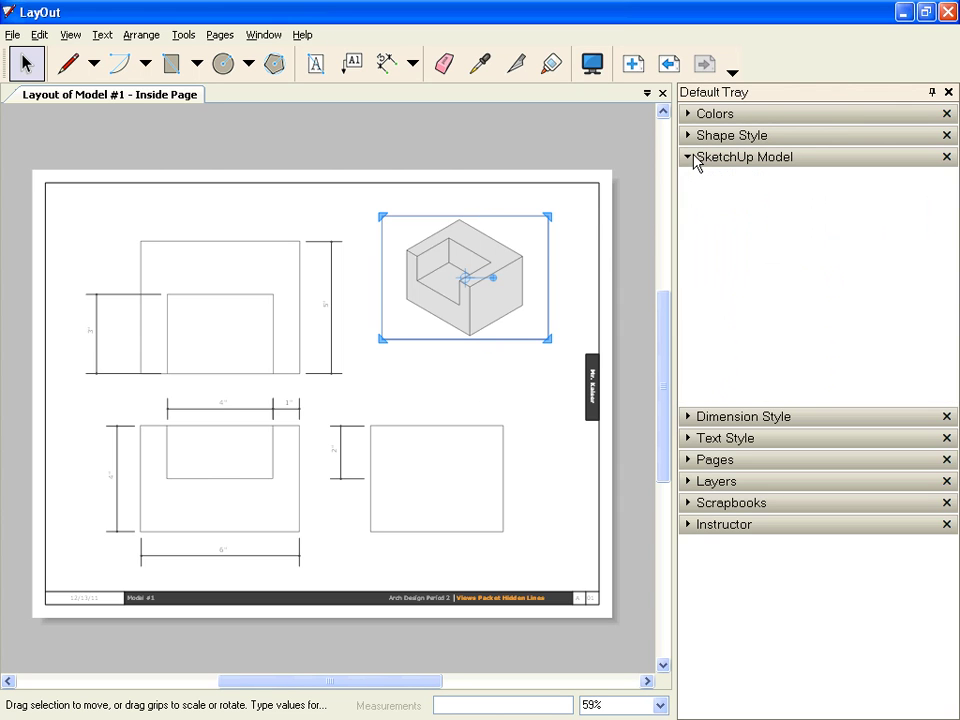
{"action": "left_click", "coordinate": [689, 224]}
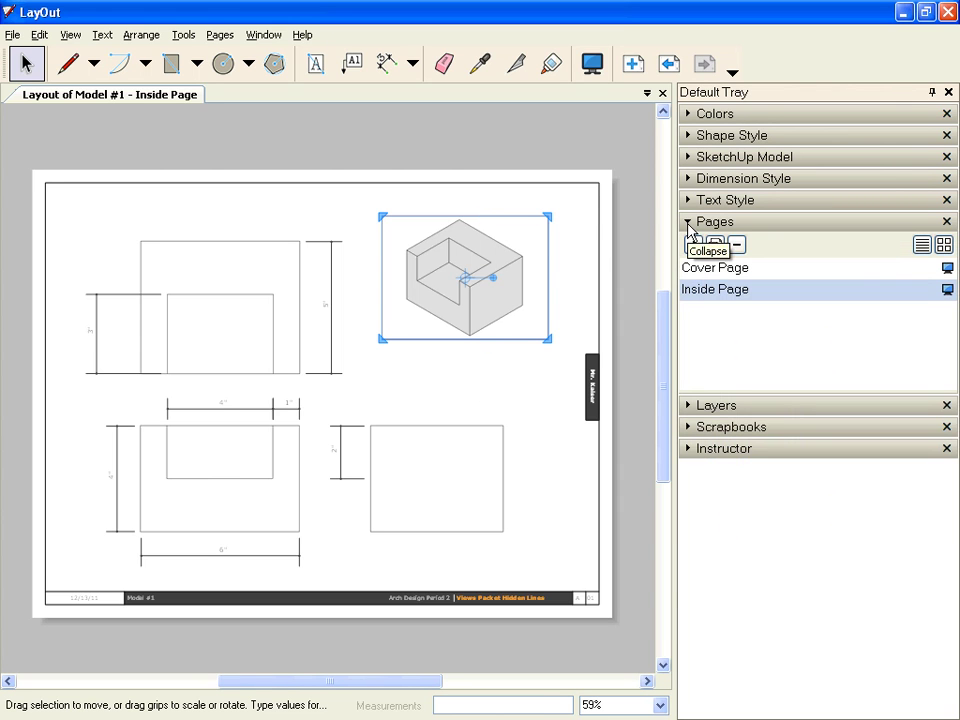
{"action": "left_click", "coordinate": [735, 269]}
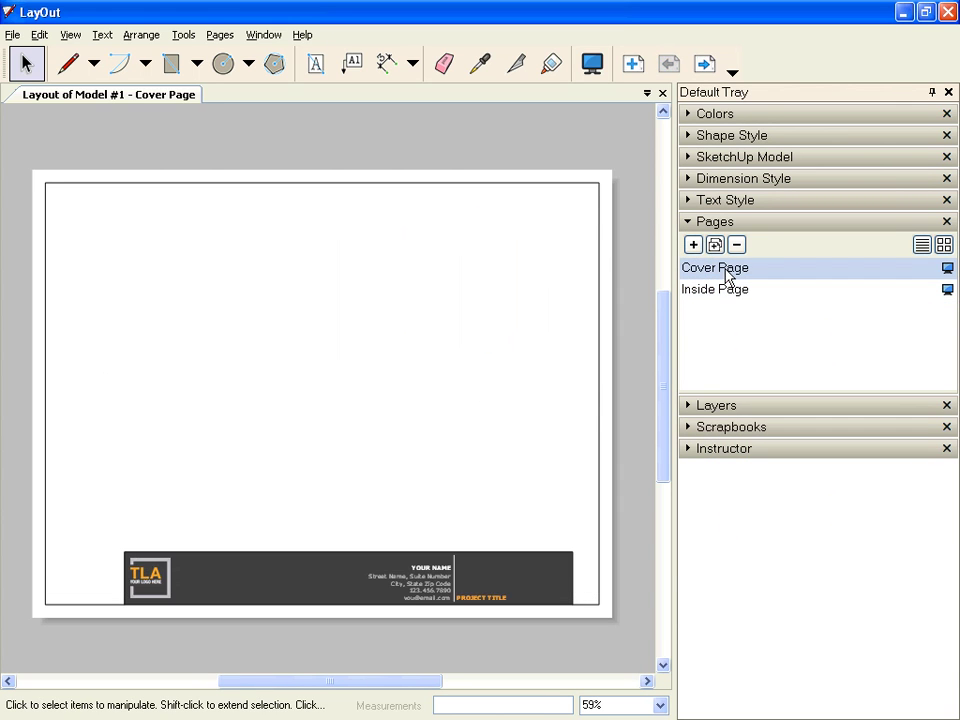
{"action": "left_click", "coordinate": [737, 245]}
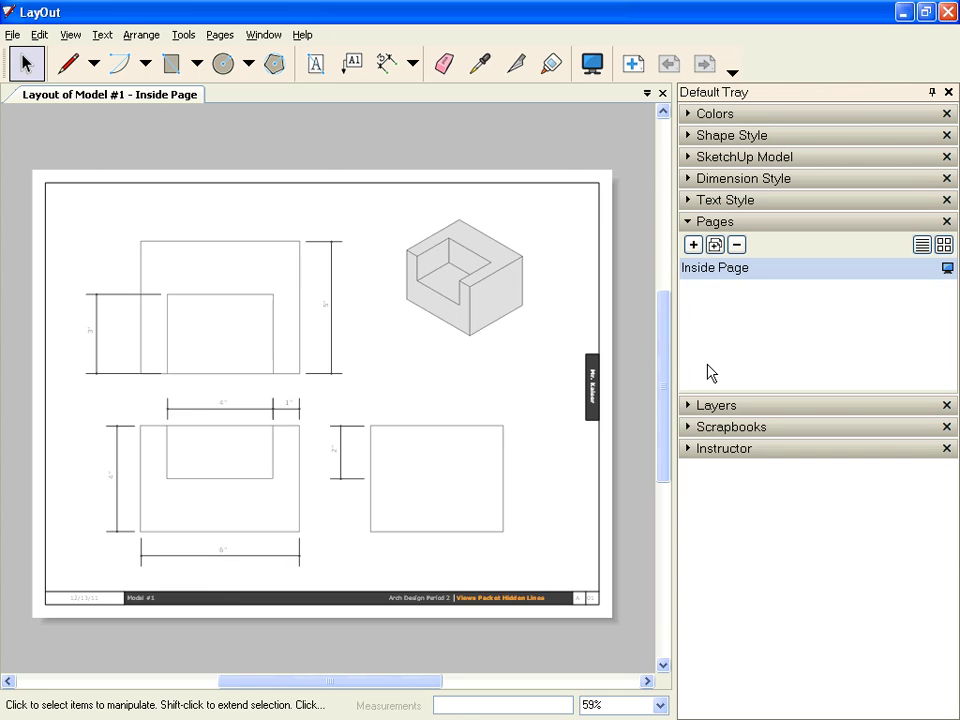
Add five new pages after the Inside Page for the remaining models.
{"action": "left_click", "coordinate": [693, 246]}
{"action": "left_click", "coordinate": [693, 245]}
{"action": "left_click", "coordinate": [693, 245]}
{"action": "left_click", "coordinate": [693, 245]}
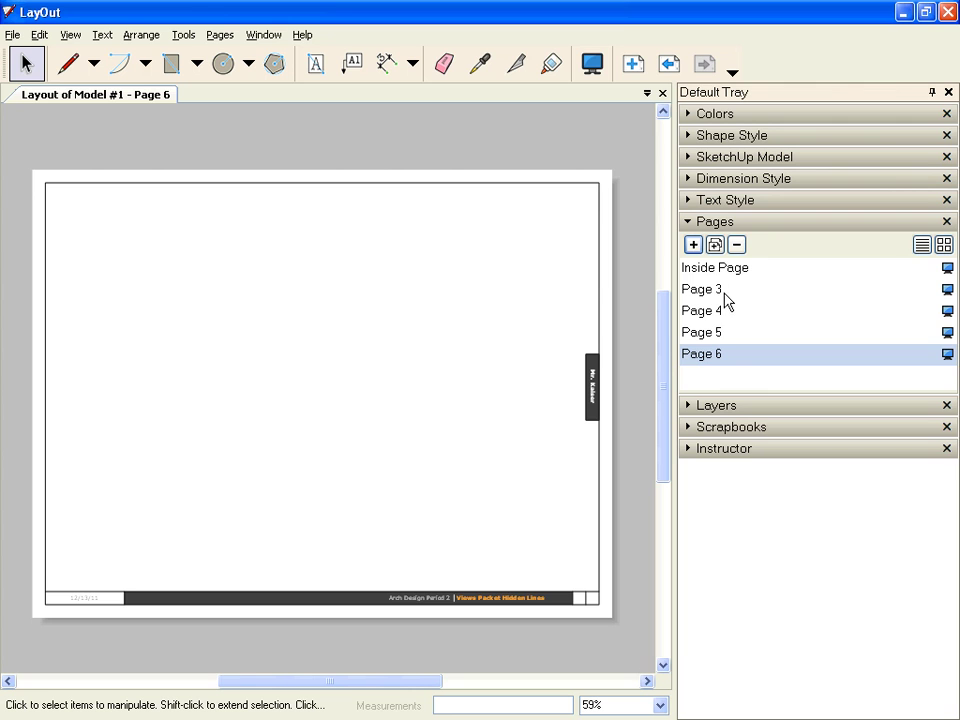
{"action": "left_click", "coordinate": [693, 245]}
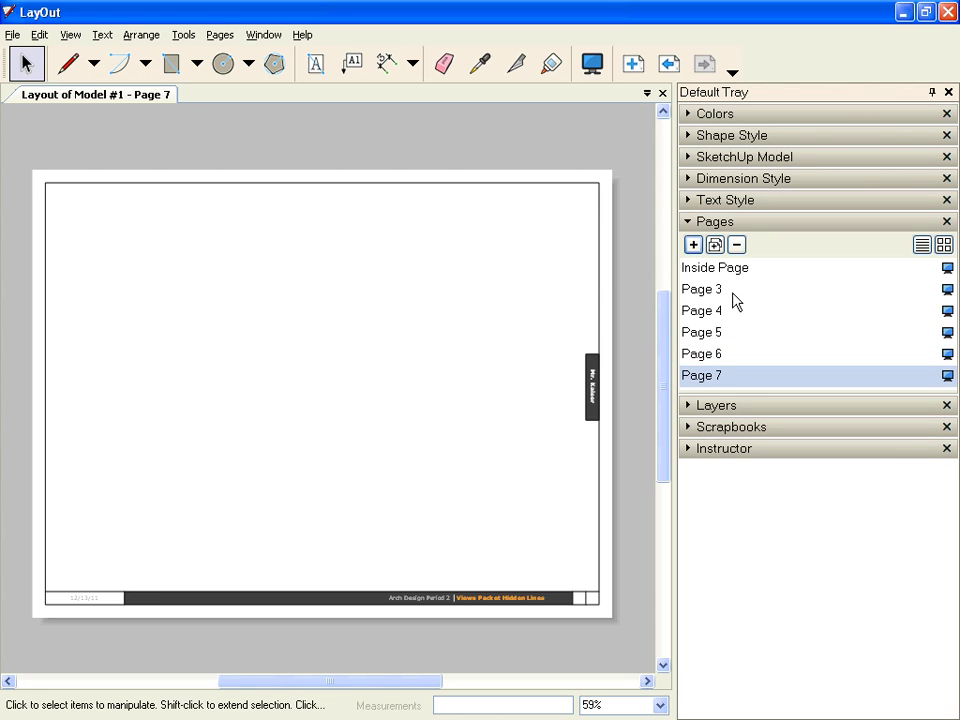
Rename the Inside Page to "Model #1" and Page 3 to "Model #2".
{"action": "left_click", "coordinate": [720, 268]}
{"action": "left_click", "coordinate": [720, 268]}
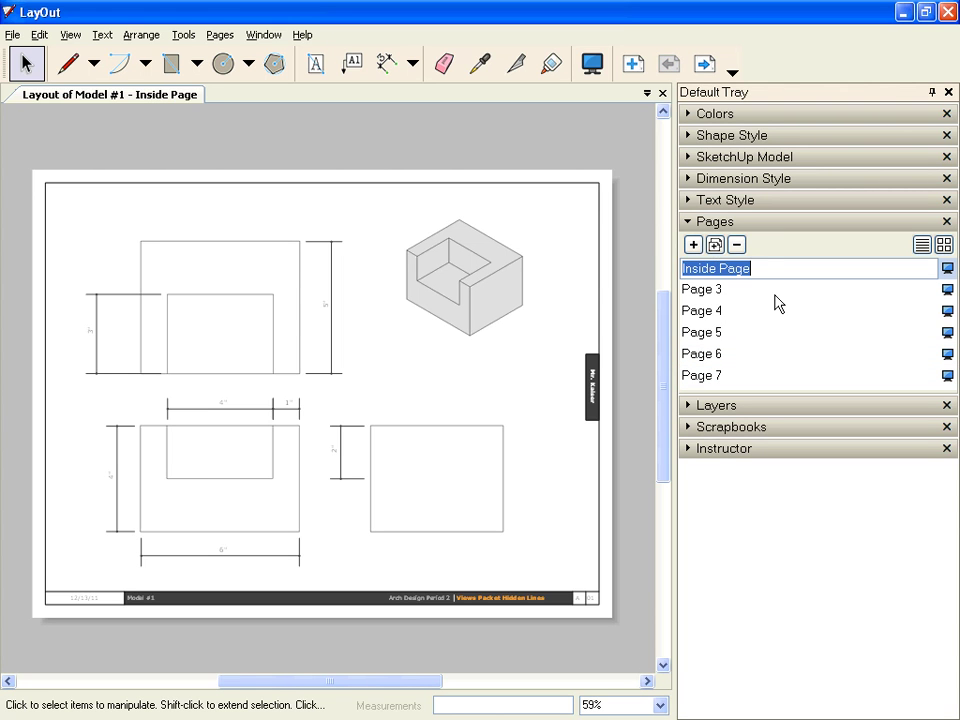
{"action": "type", "text": "Model "}
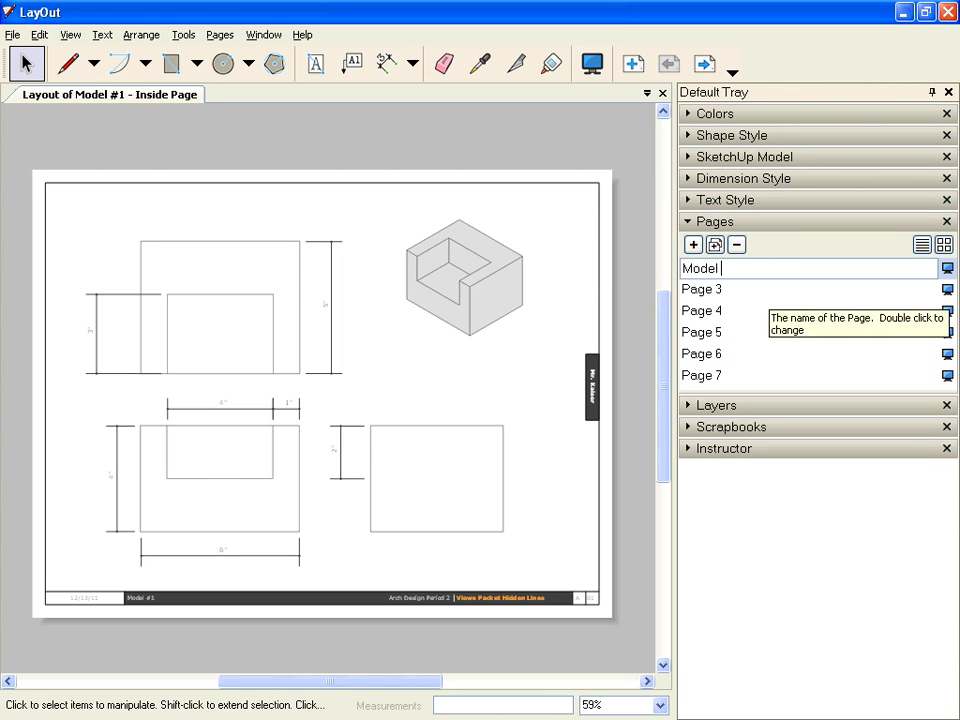
{"action": "type", "text": "#1"}
{"action": "key", "text": "Return"}
{"action": "double_click", "coordinate": [735, 290]}
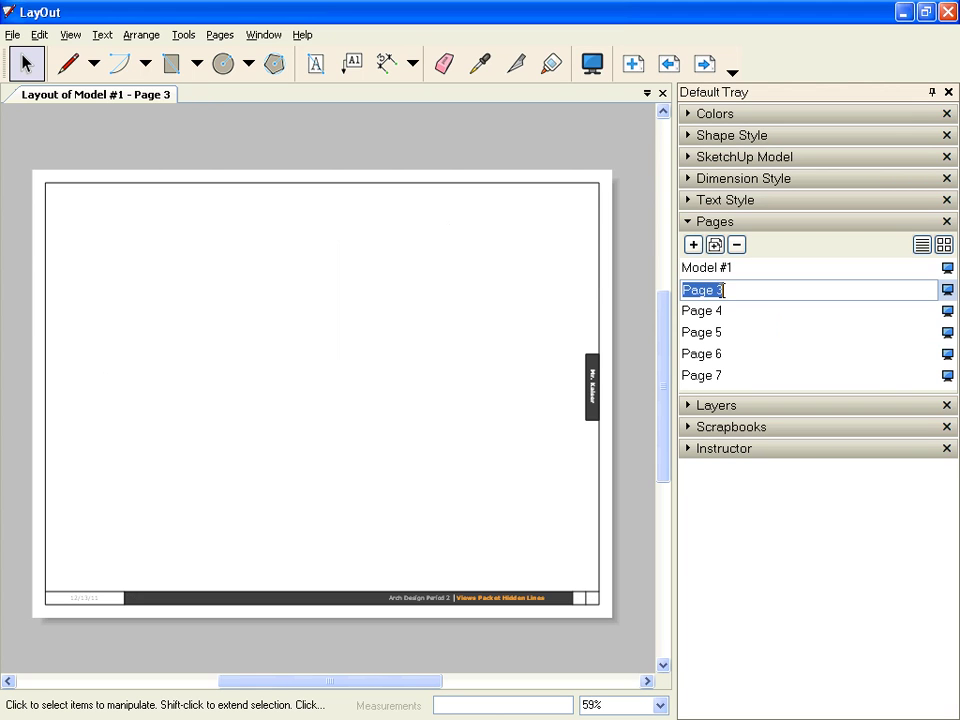
{"action": "type", "text": "Model #2"}
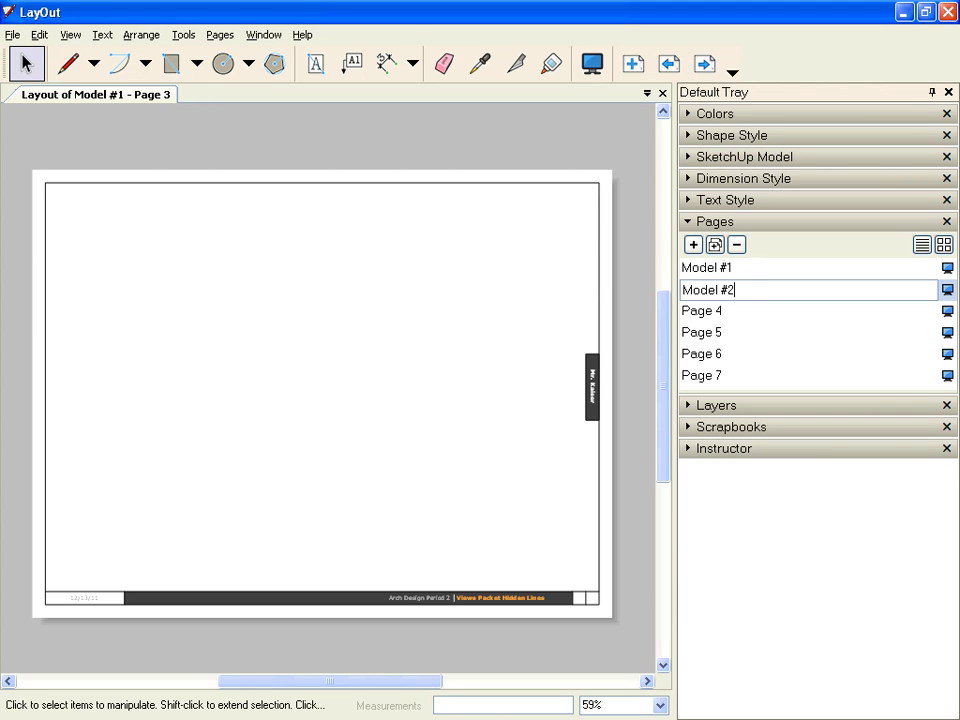
{"action": "key", "text": "Return"}
{"action": "left_click", "coordinate": [745, 295]}
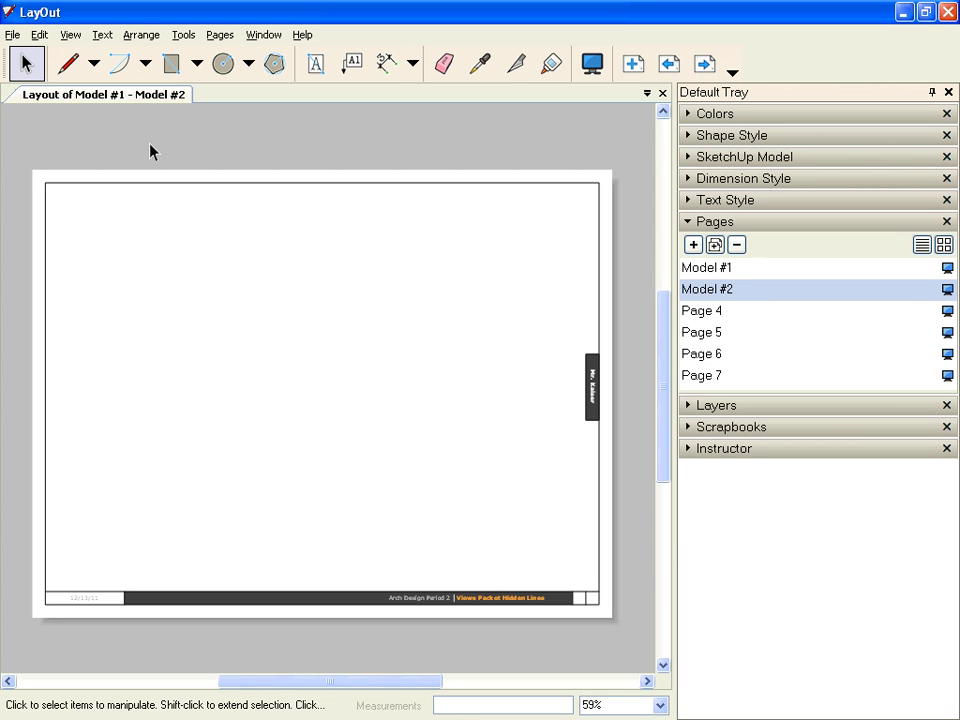
{"action": "left_click", "coordinate": [13, 38]}
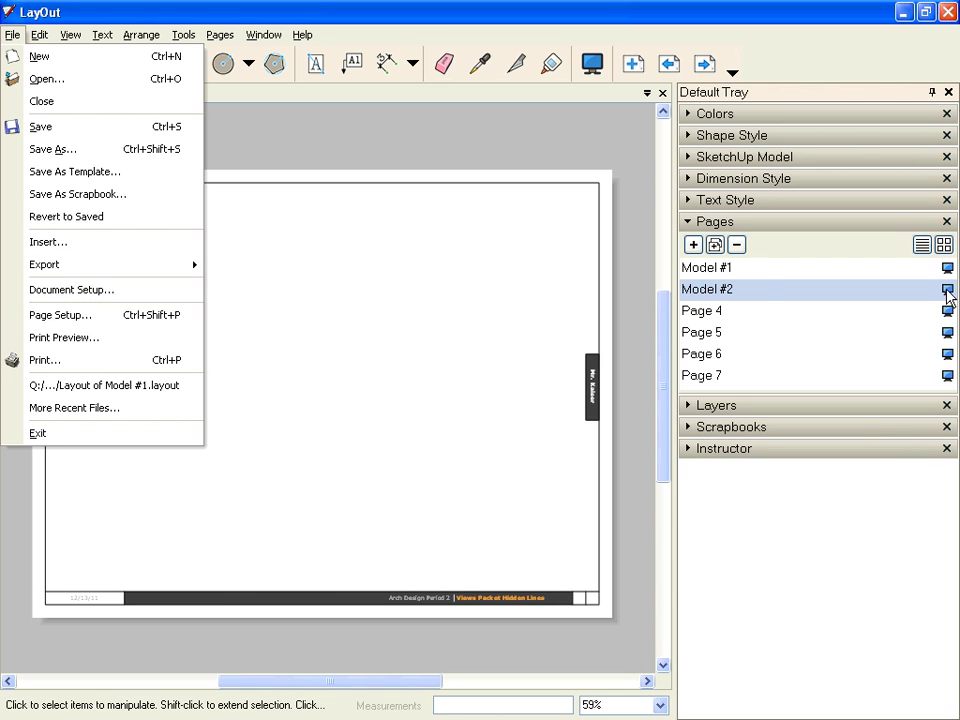
{"action": "left_click", "coordinate": [294, 15]}
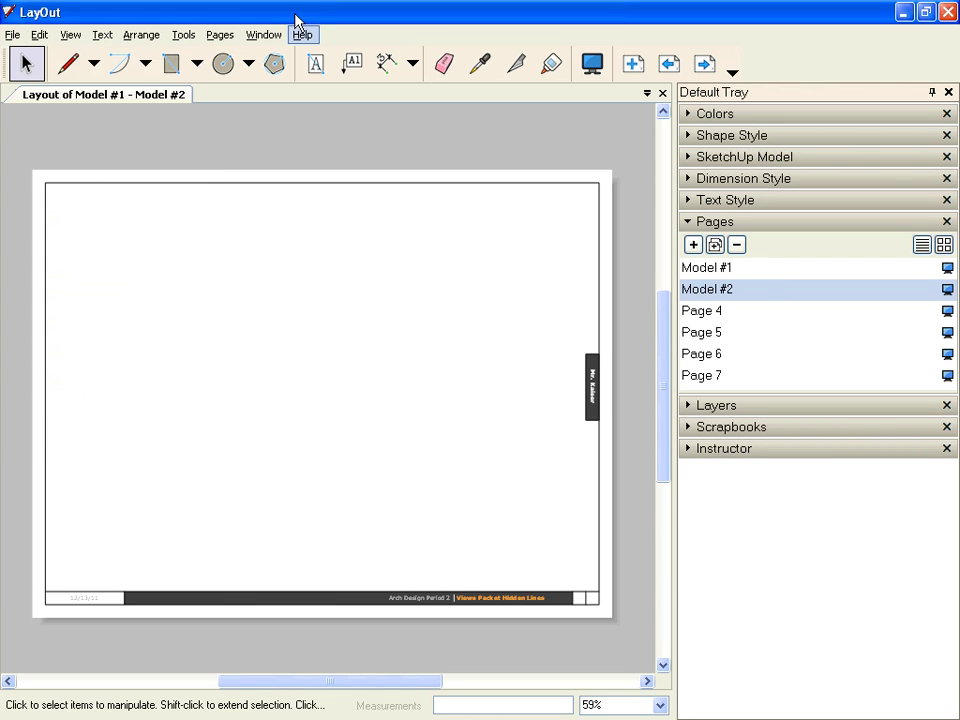
{"action": "left_click", "coordinate": [4, 37]}
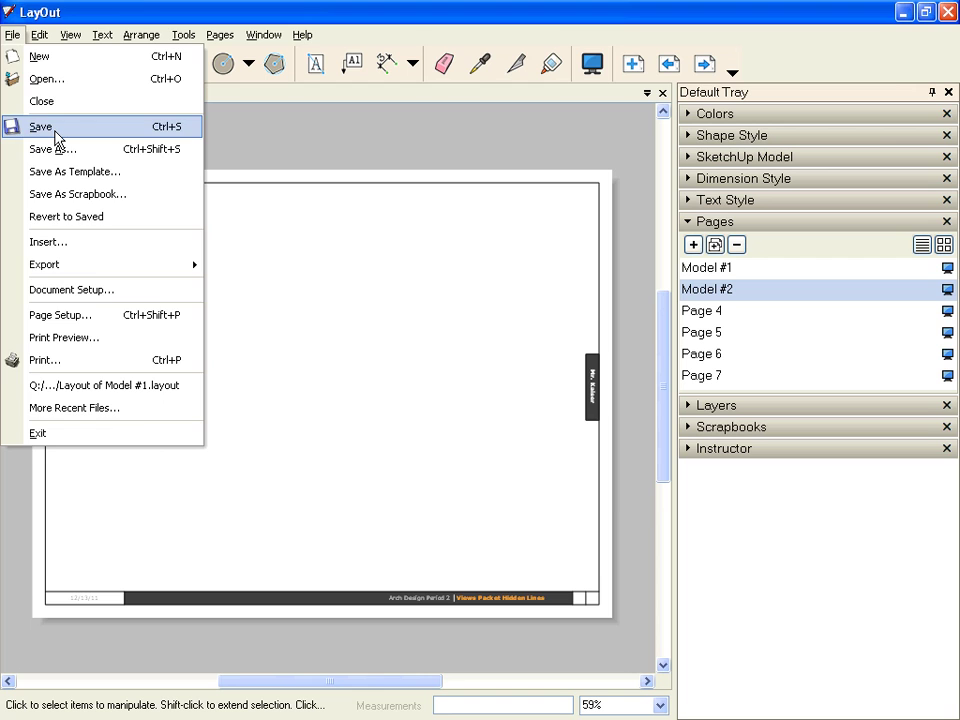
{"action": "left_click", "coordinate": [55, 130]}
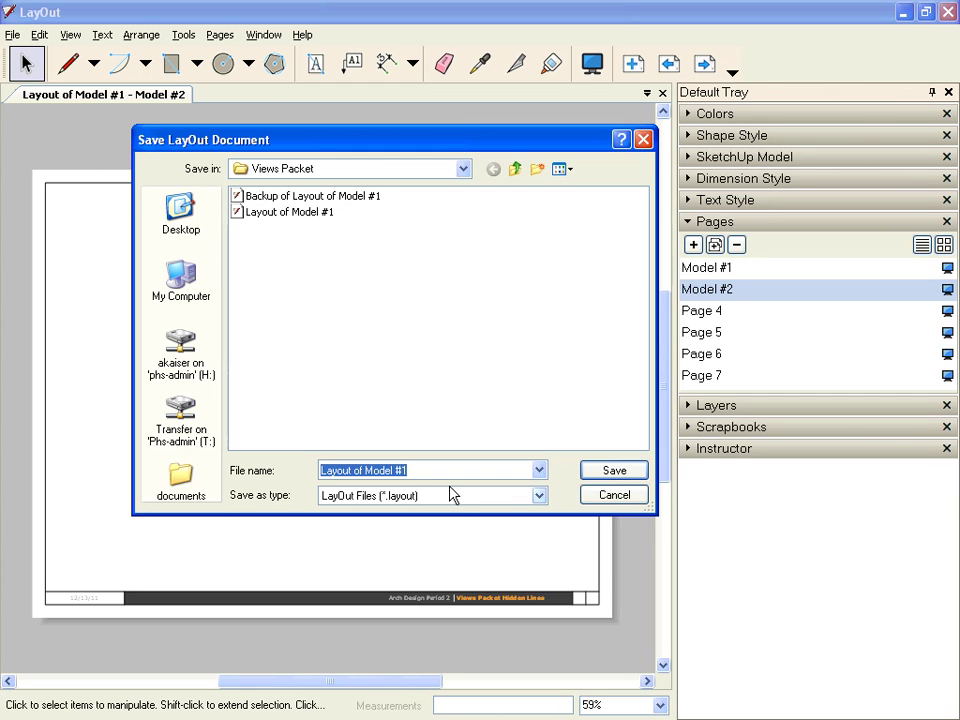
{"action": "left_click", "coordinate": [620, 497]}
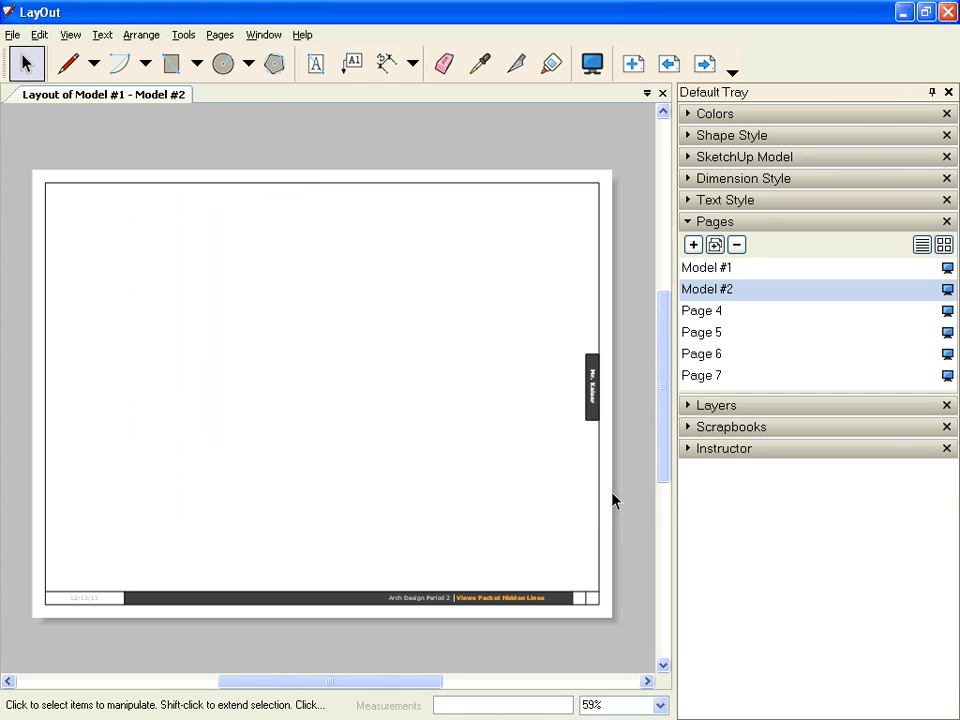